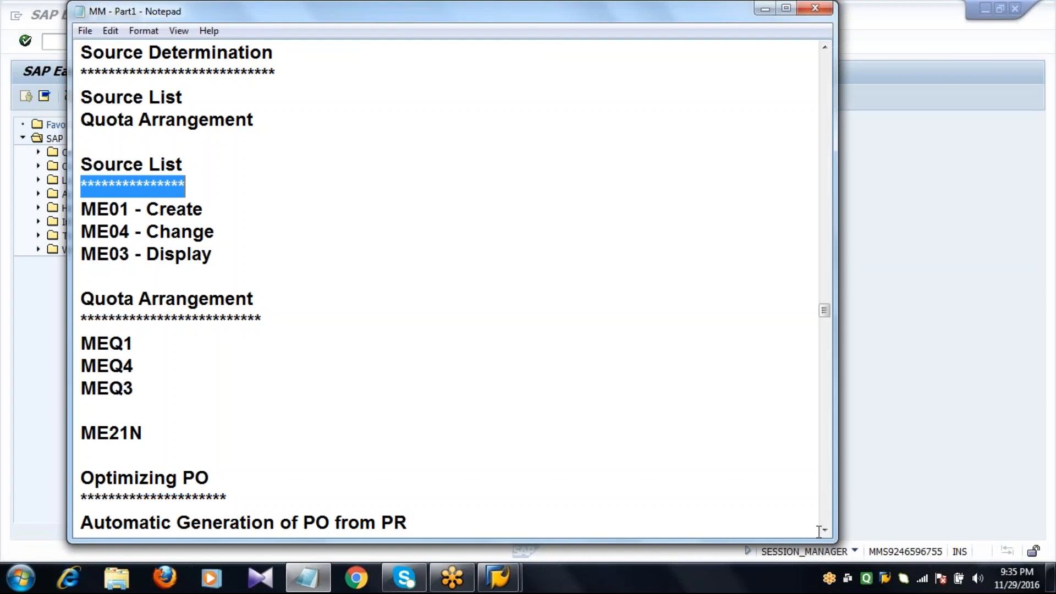
Review the notes on the Source List, Quota Arrangement and Optimizing PO transactions
left_click(825, 531)
left_click(825, 531)
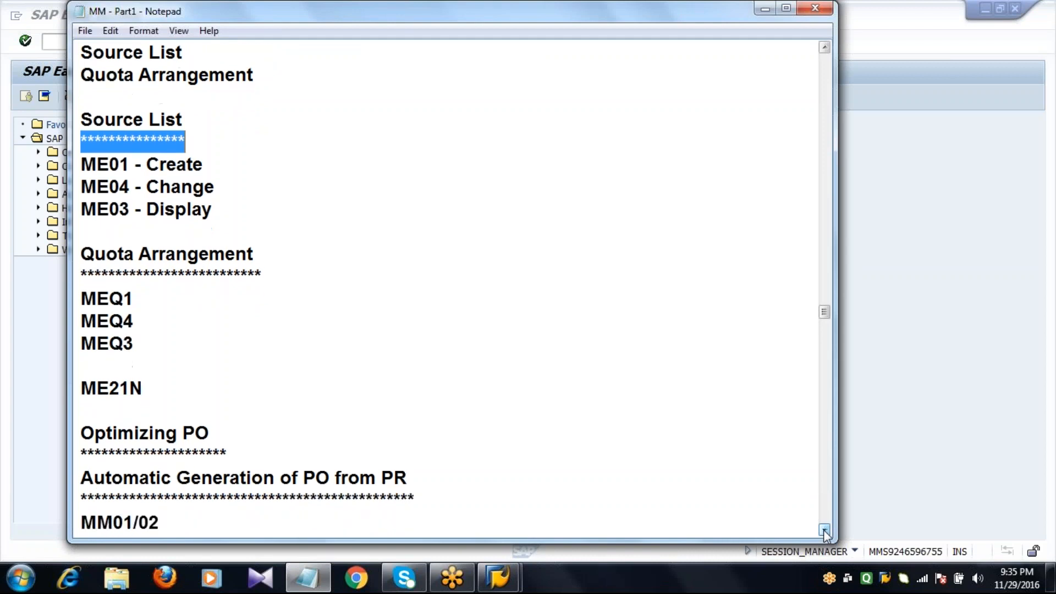
left_click(824, 531)
left_click(825, 531)
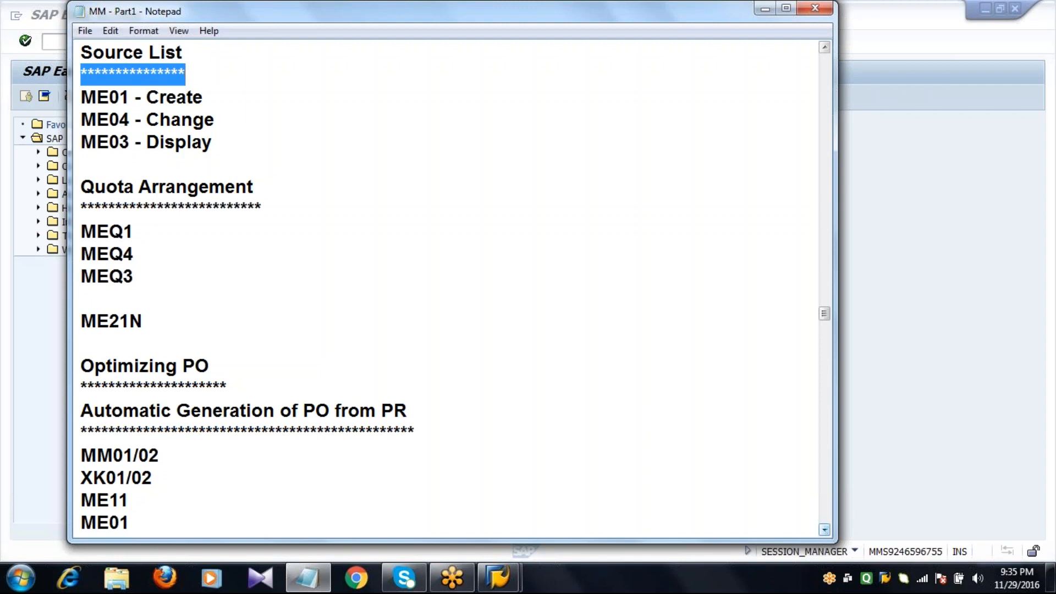
left_click(355, 235)
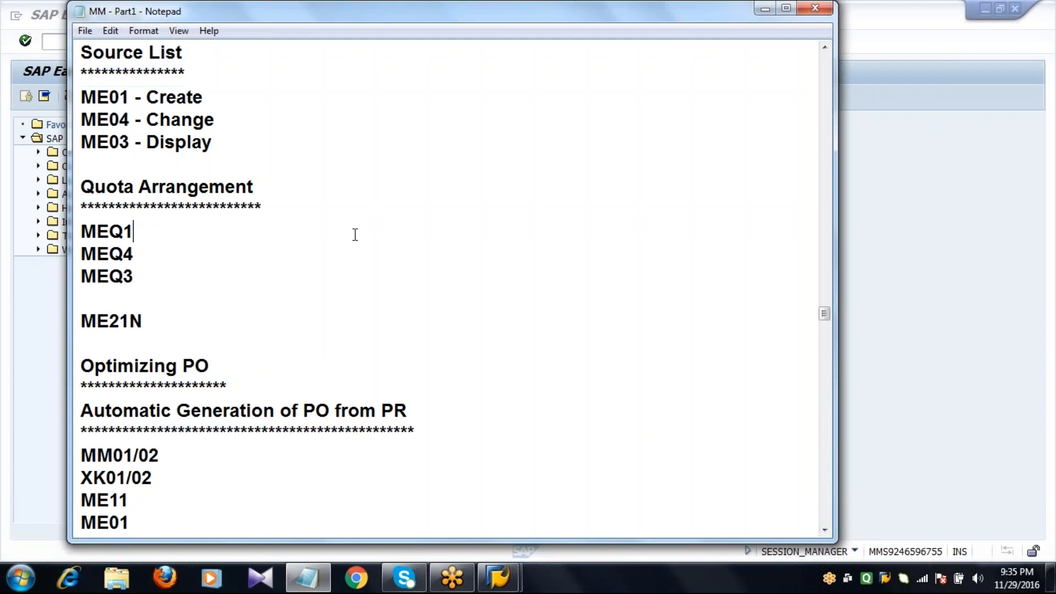
Switch to SAP and open the SAP Reference IMG through transaction SPRO
left_click(45, 335)
left_click(107, 45)
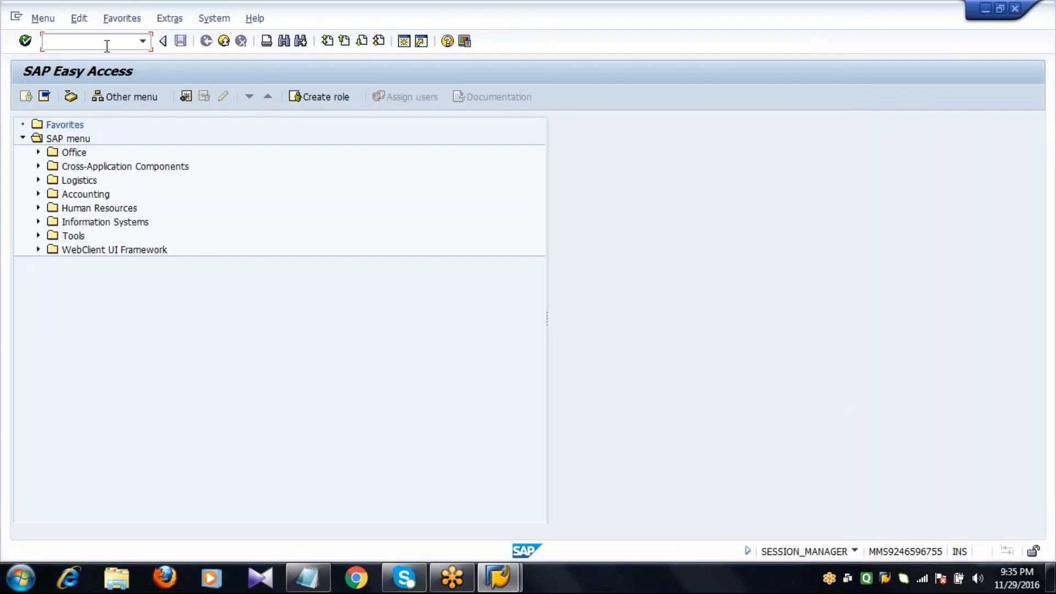
type("SPRO")
key("Return")
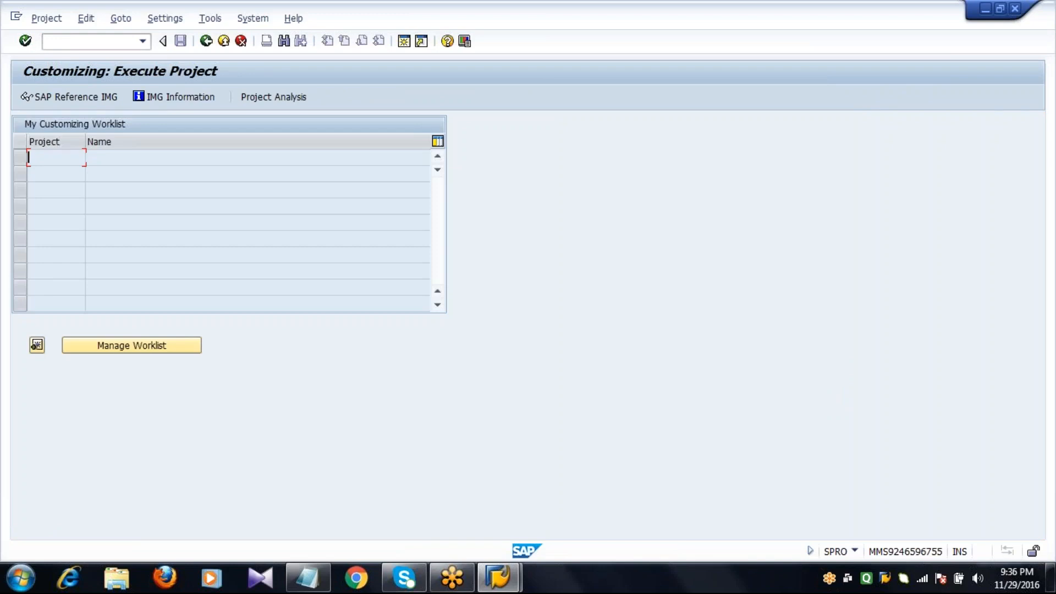
left_click(72, 97)
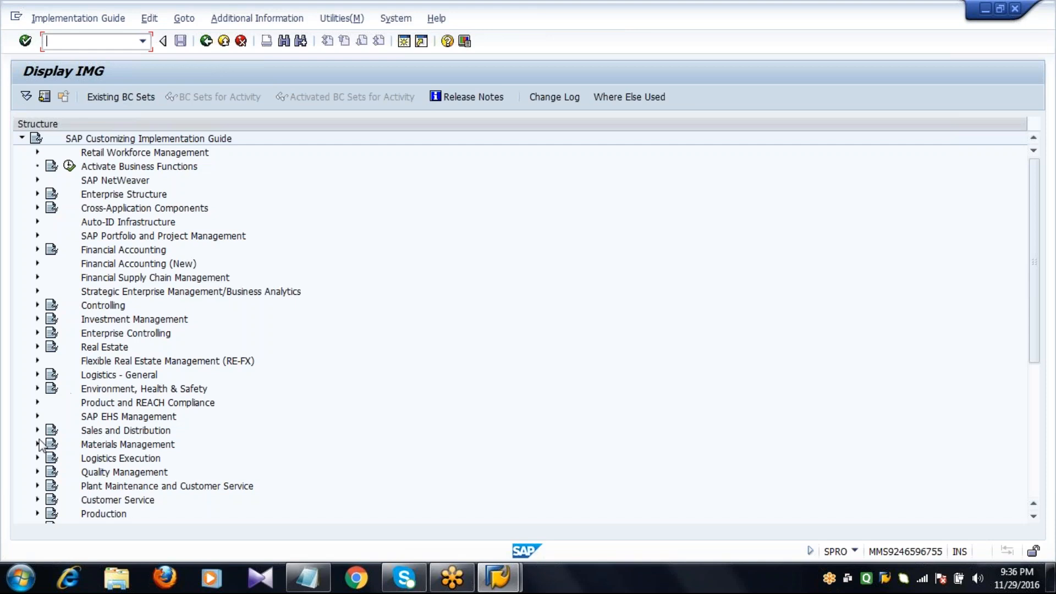
Open the Define Source List Requirement at Plant Level activity under Materials Management, Purchasing, Source List
left_click(38, 444)
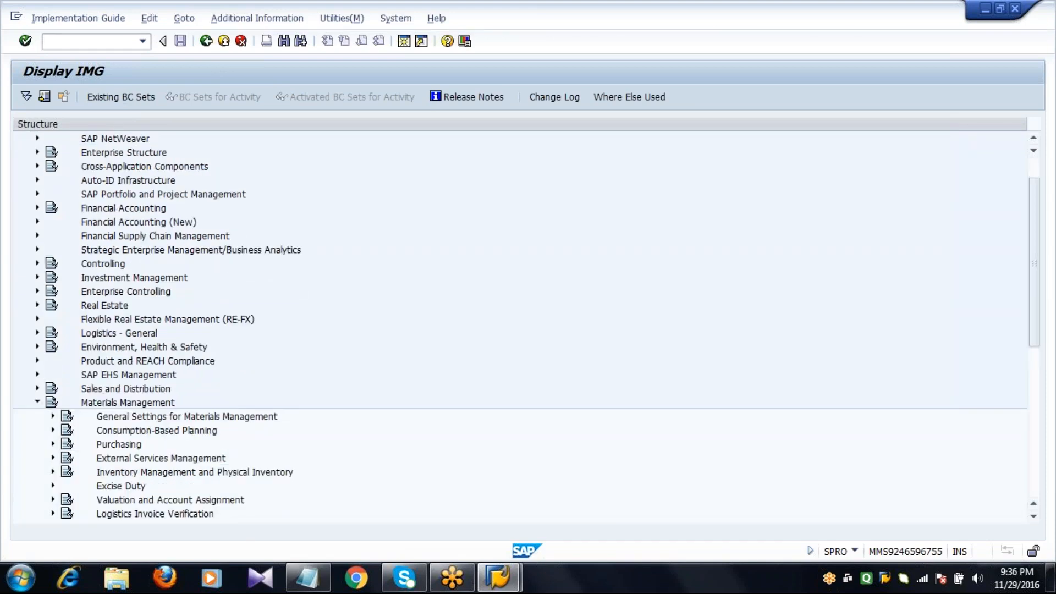
left_click(51, 446)
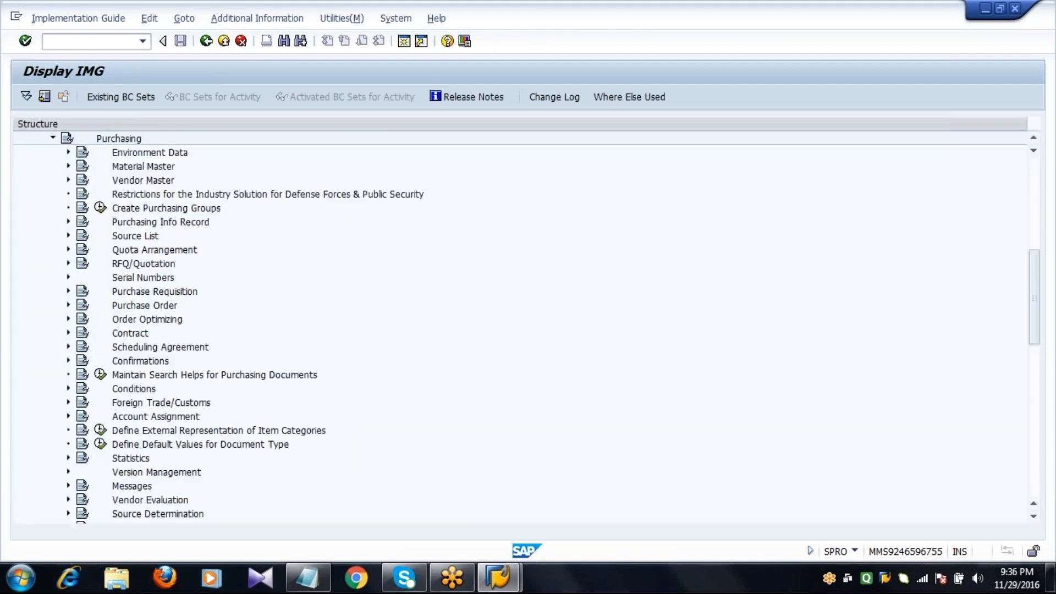
left_click(68, 235)
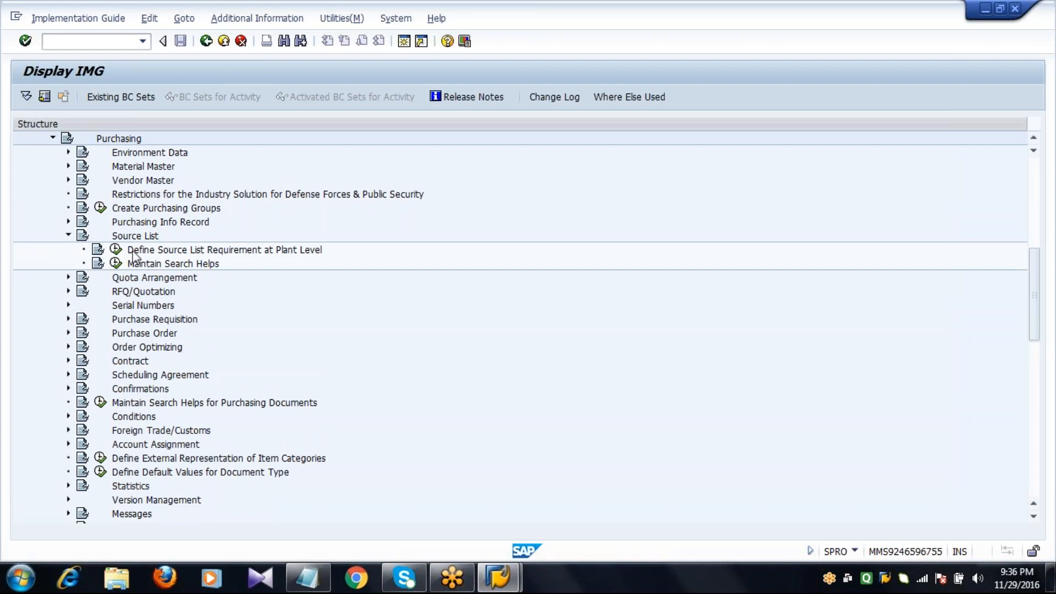
left_click(134, 250)
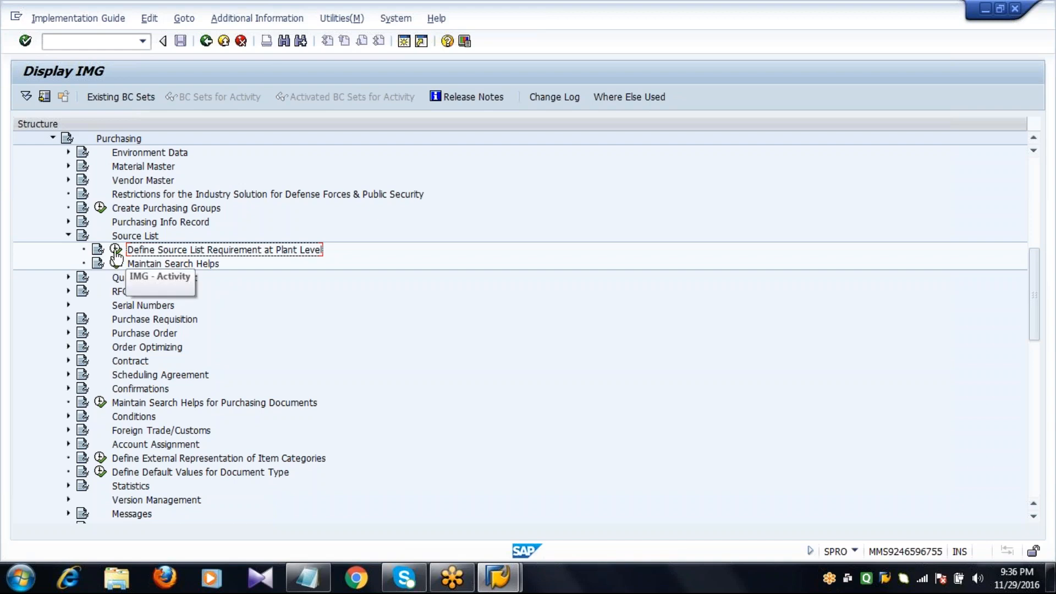
left_click(116, 250)
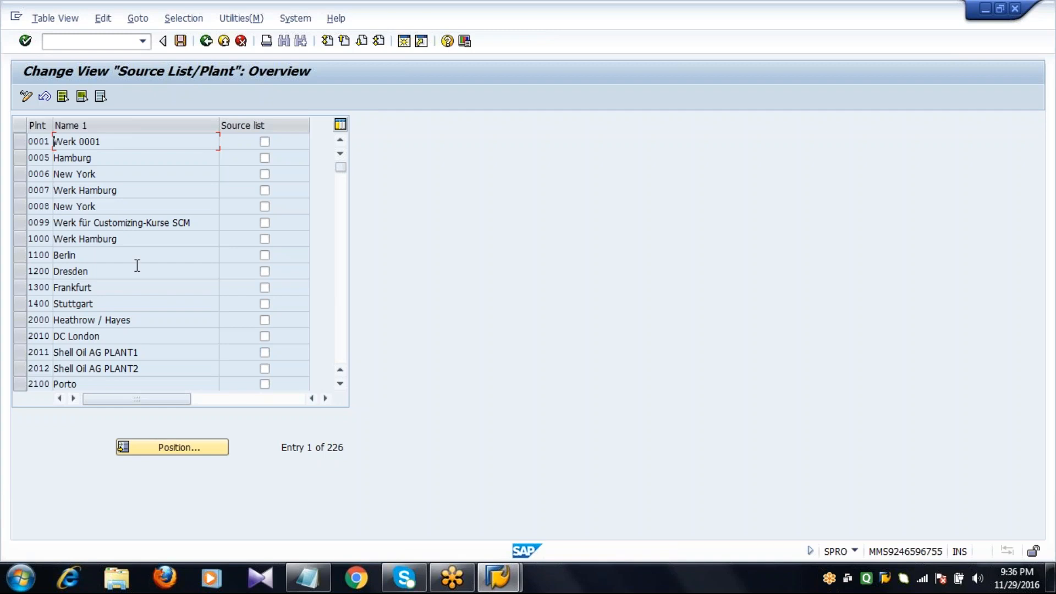
Position the plant overview at plant 2210 and then at plant 2011
left_click(176, 449)
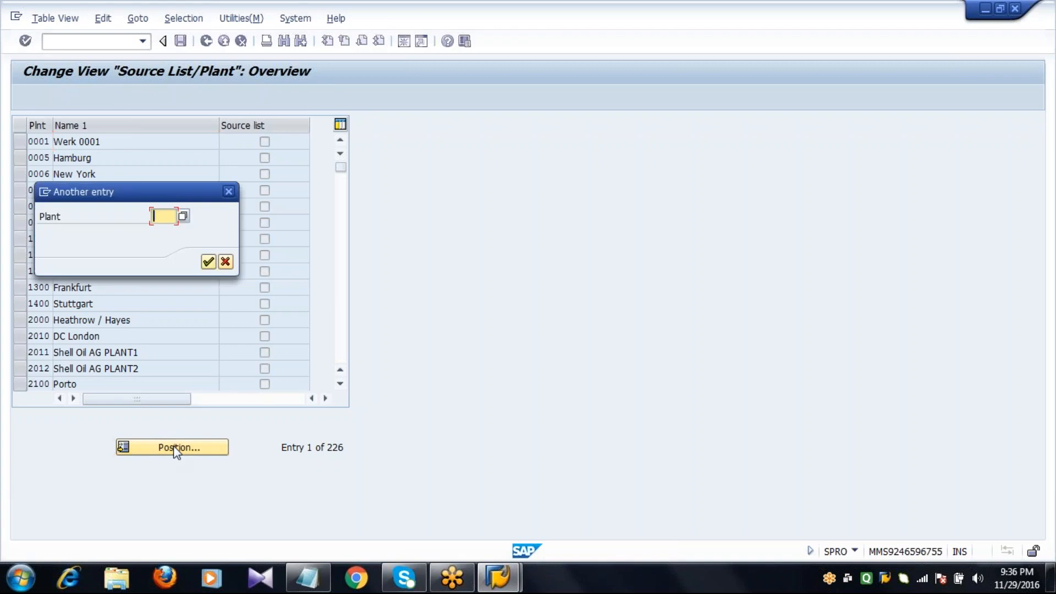
type("2210")
key("Return")
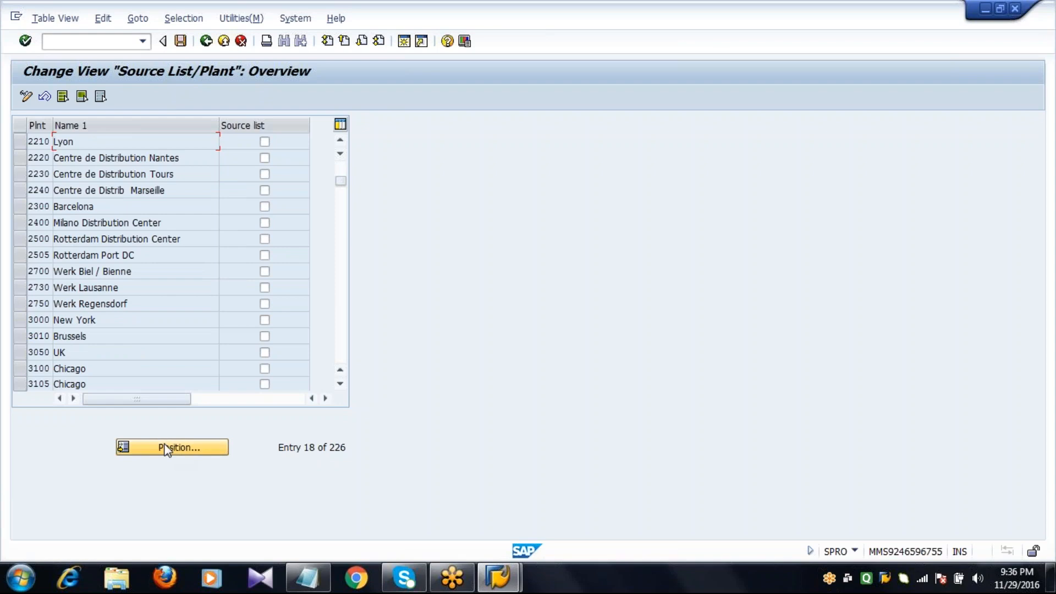
left_click(168, 448)
type("2011")
key("Return")
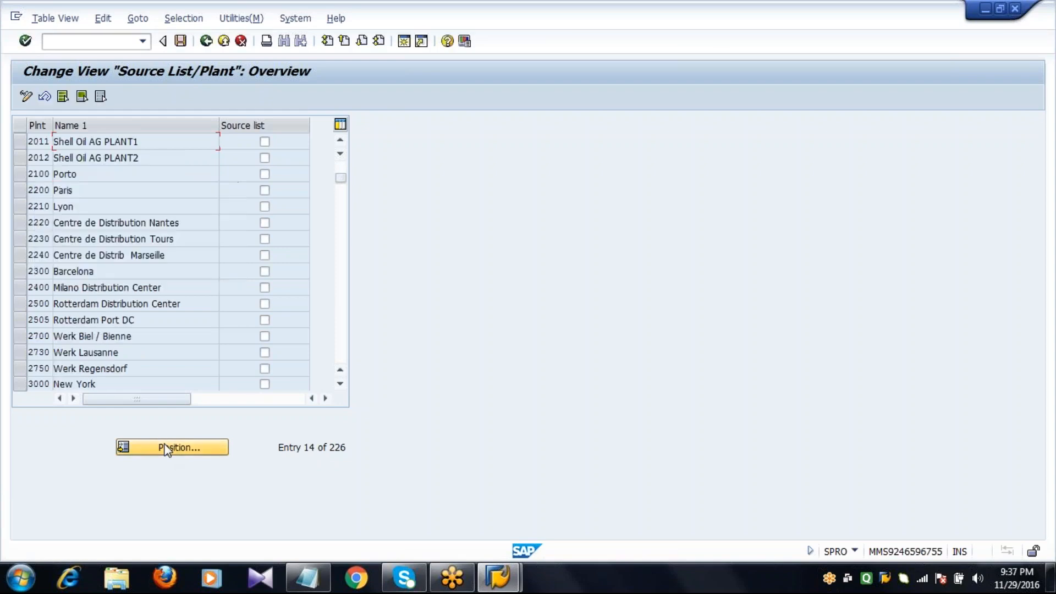
Examine the source list requirement setting of plant 2011 and return to SAP Easy Access without saving
left_click(19, 142)
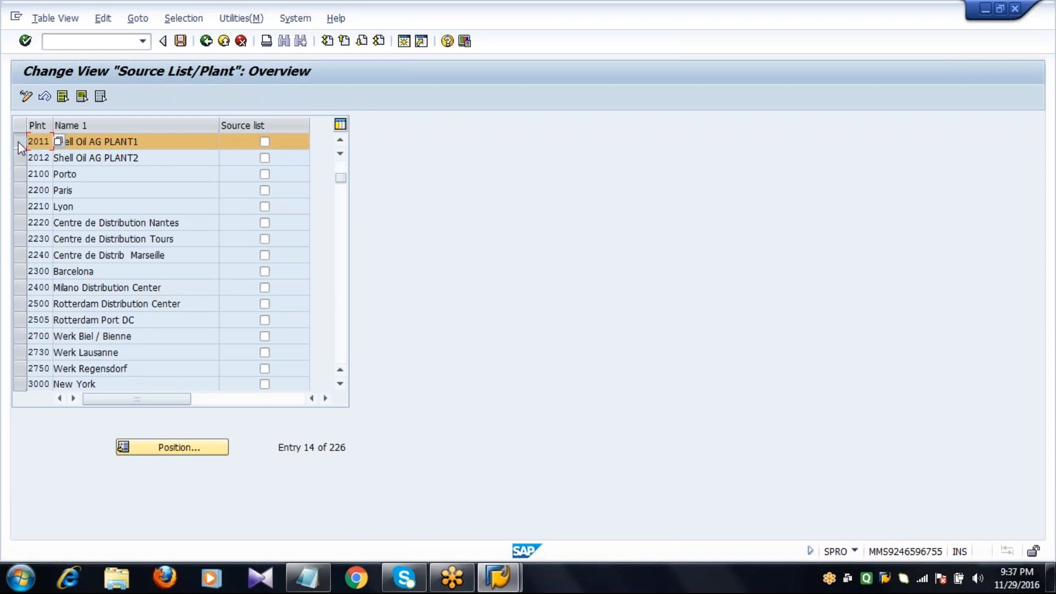
left_click(264, 142)
left_click(206, 41)
left_click(207, 42)
left_click(206, 42)
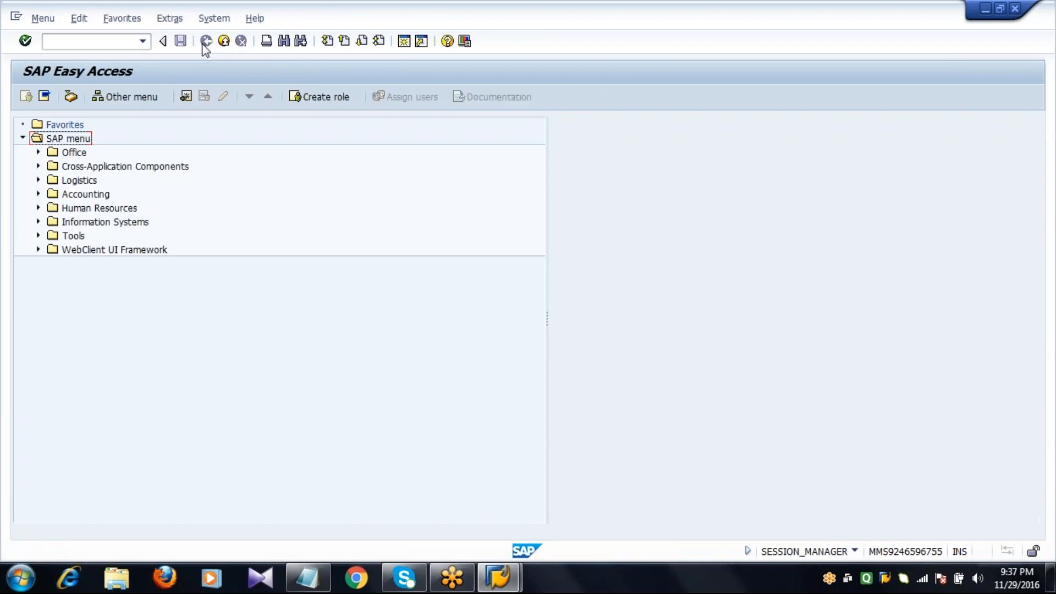
Start Change Material (MM02) and choose material 6053, the zinc for galvanised steel coating, by searching the materials of plant 2011
left_click(114, 41)
type("MM02")
key("Return")
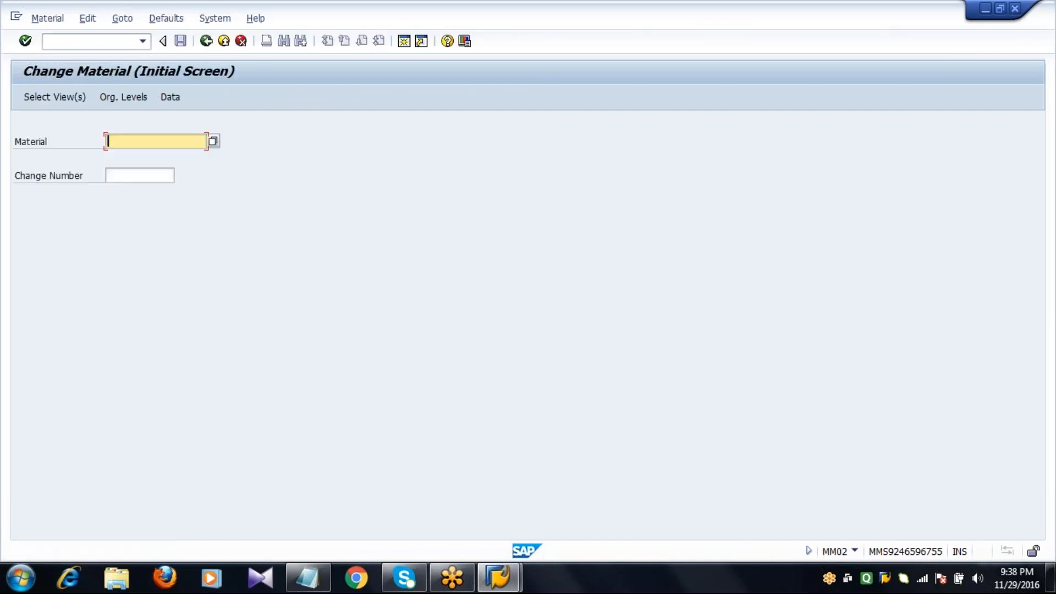
left_click(213, 142)
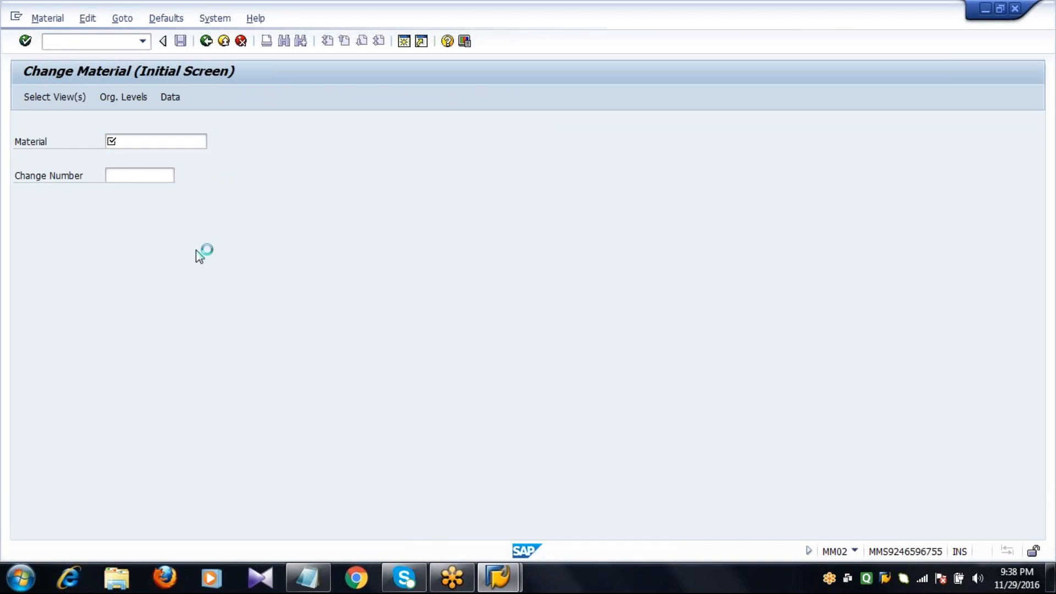
left_click(259, 259)
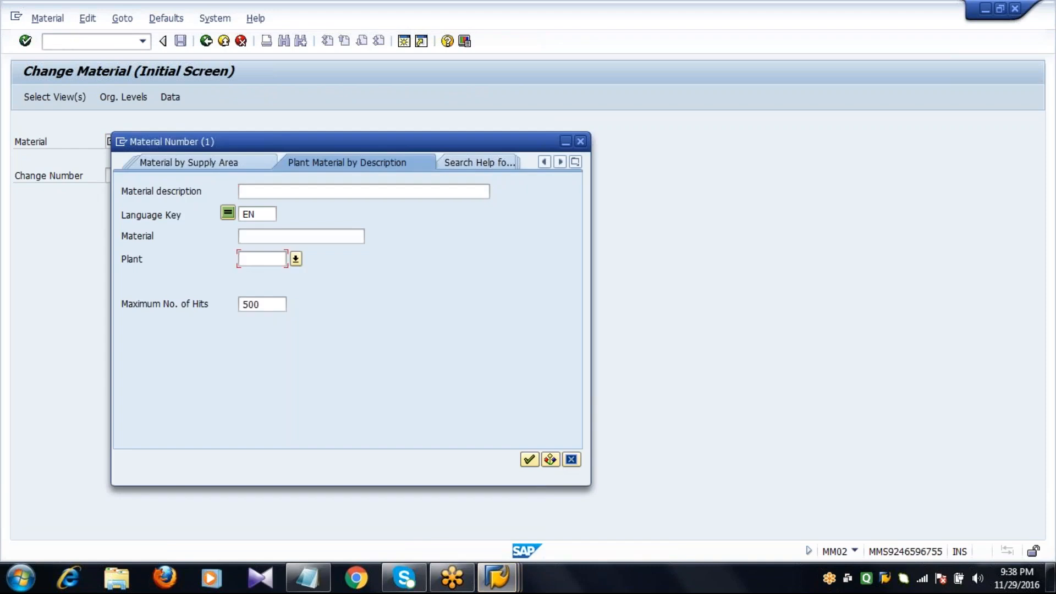
type("2011")
key("Return")
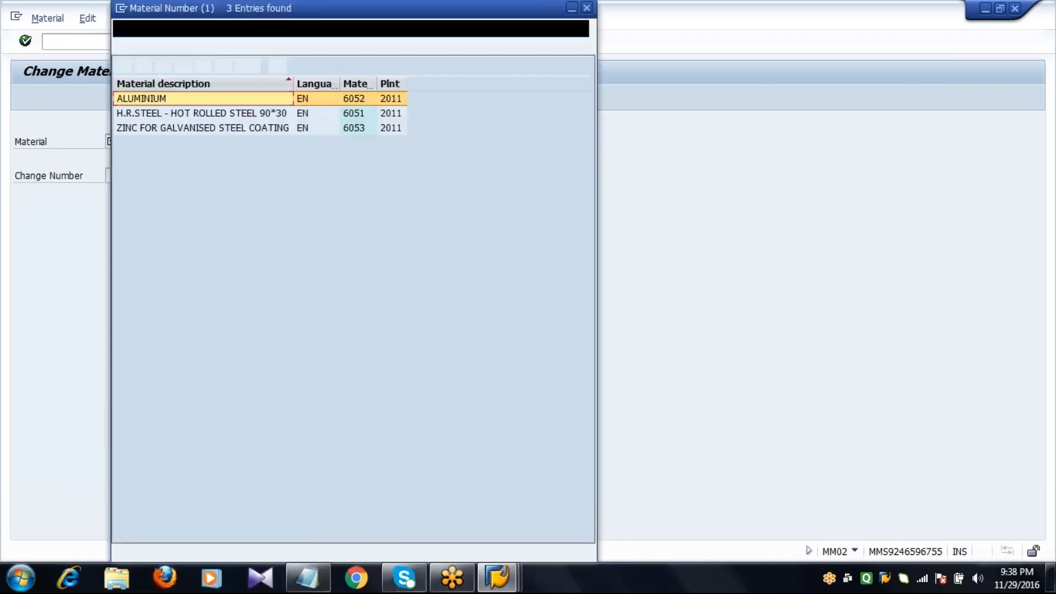
double_click(355, 128)
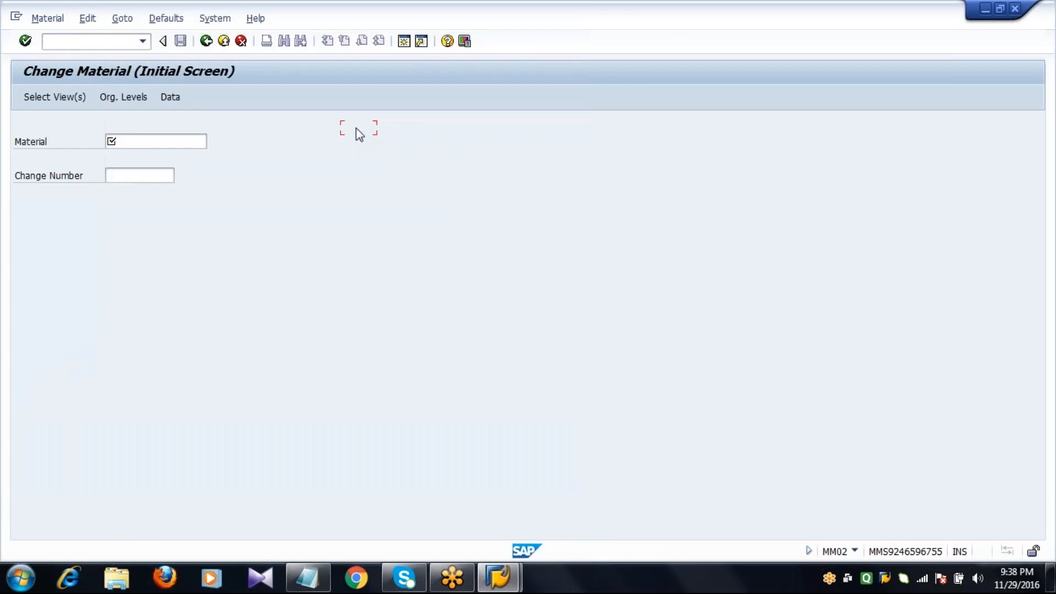
left_click(165, 139)
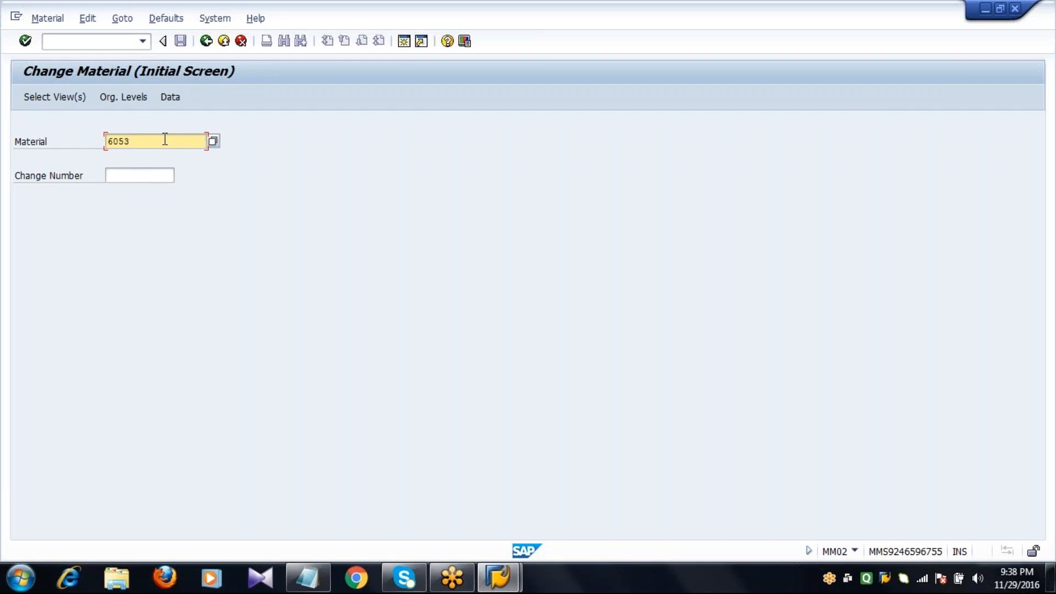
Open the Purchasing view of material 6053 for plant 2011
left_click(61, 95)
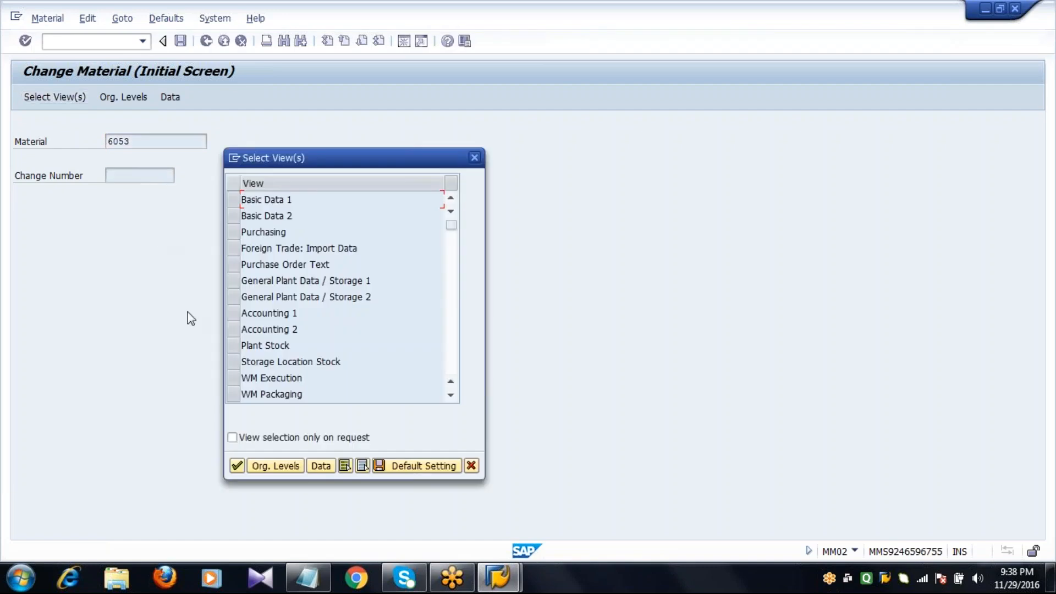
left_click(233, 233)
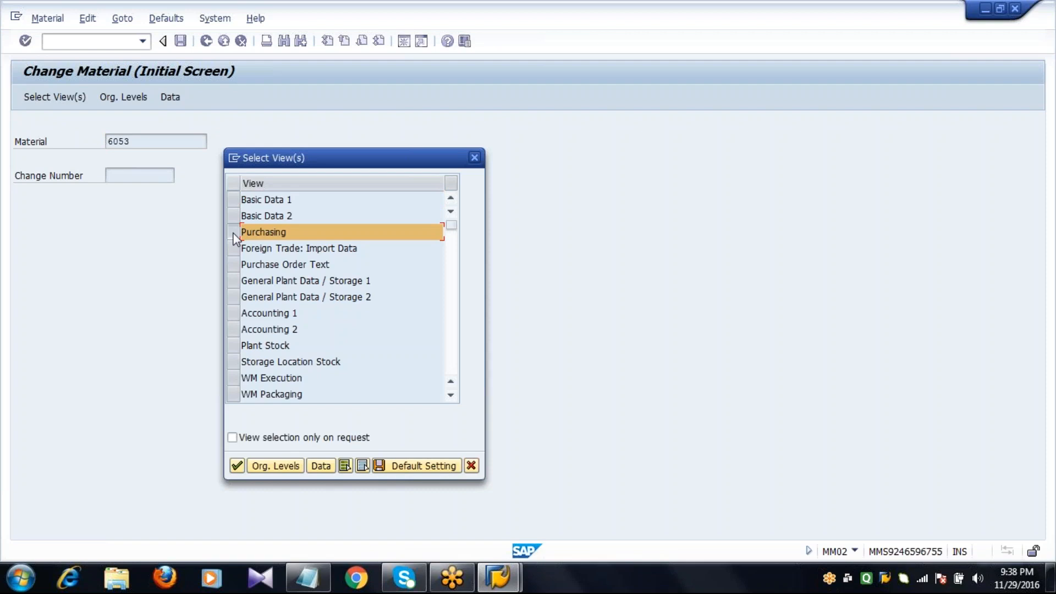
left_click(280, 467)
type("2011")
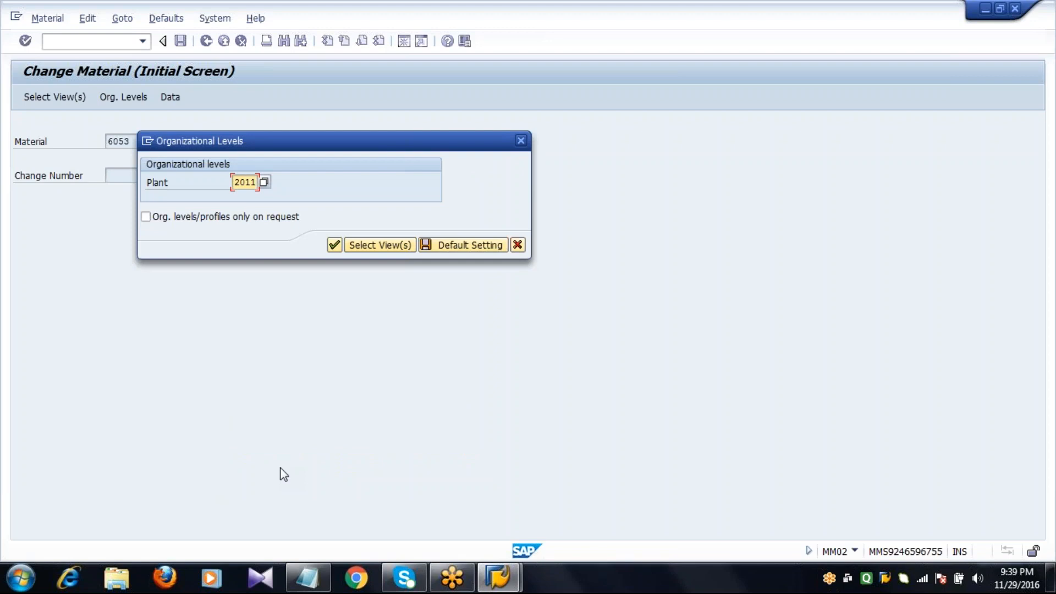
key("Return")
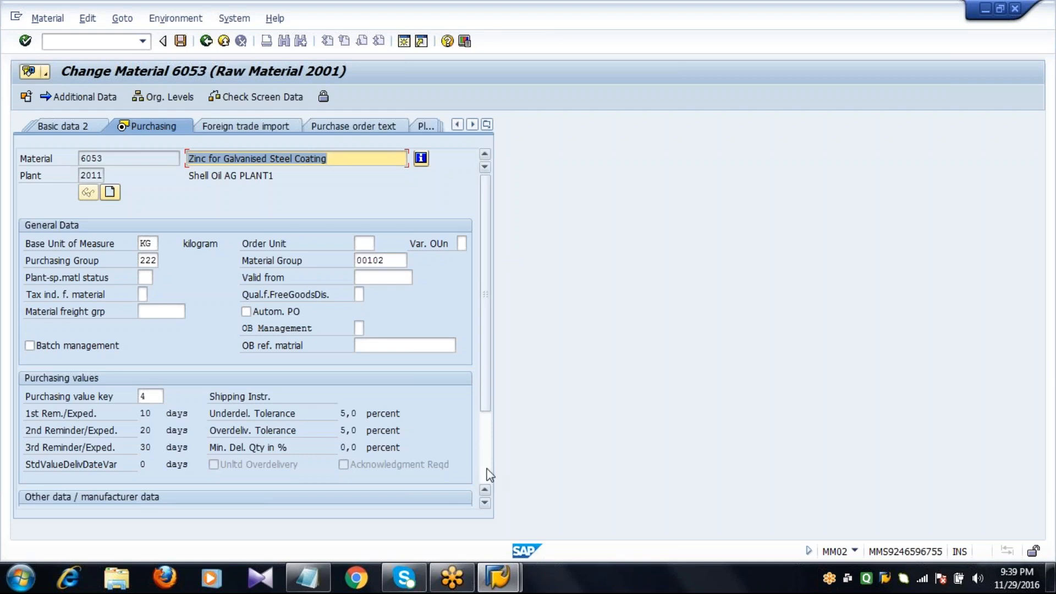
Enable the Source list requirement for material 6053, save the material and return to SAP Easy Access
scroll(487, 470, "down", 2)
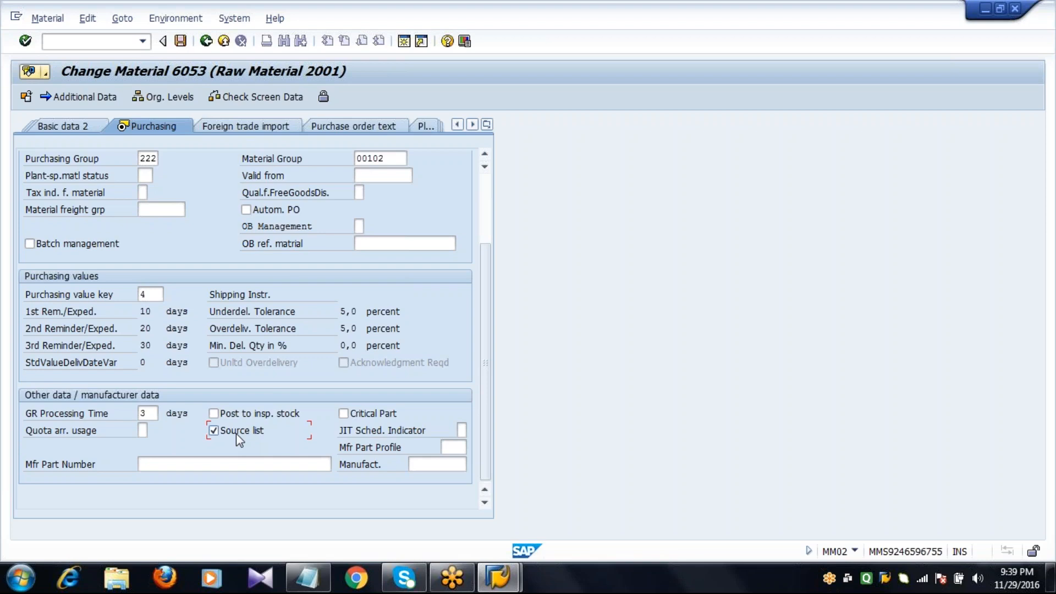
left_click(486, 190)
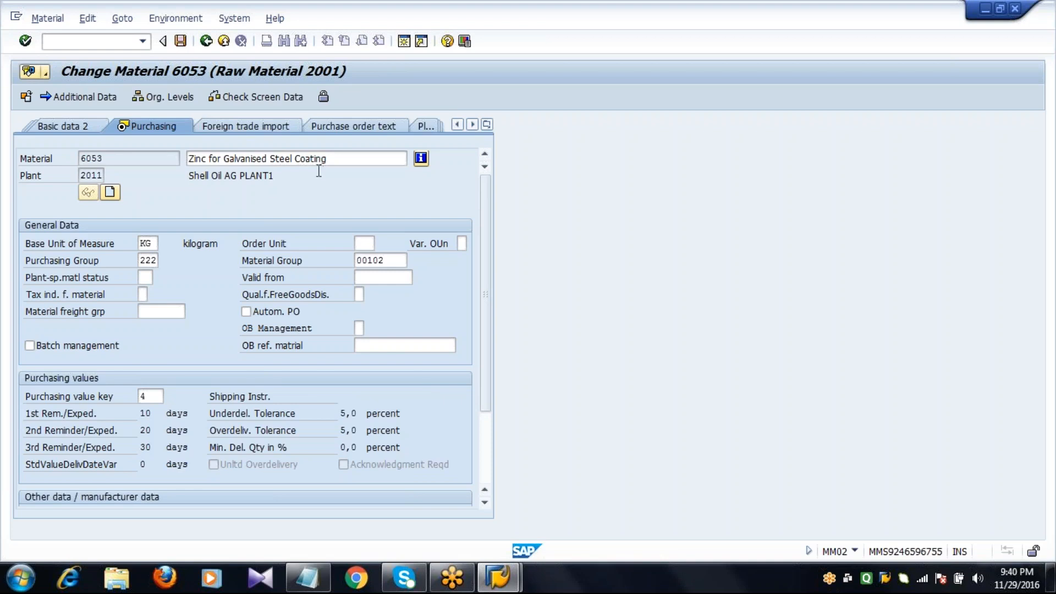
left_click(123, 159)
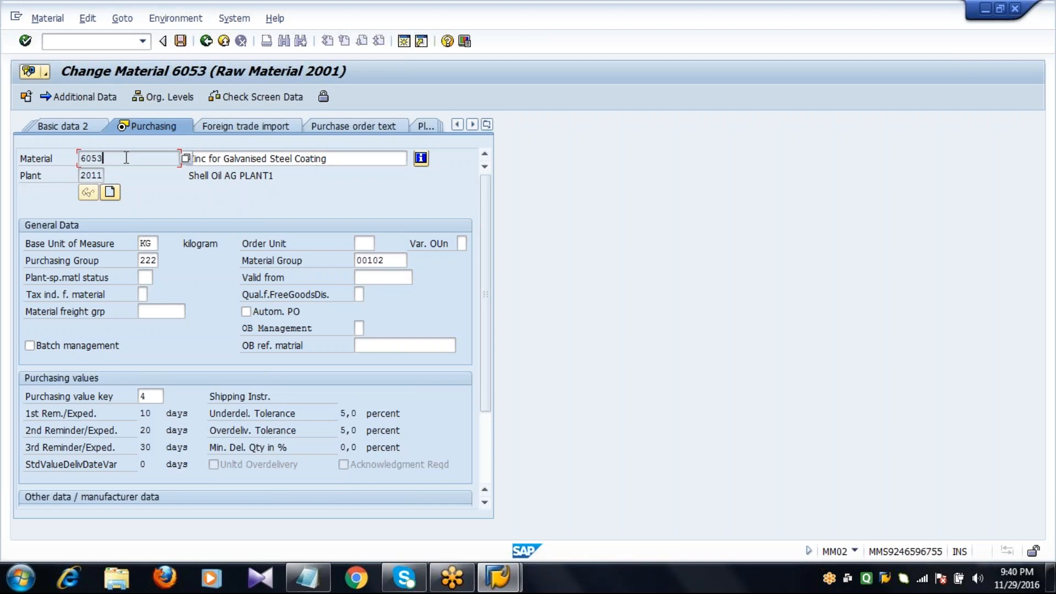
left_click(180, 41)
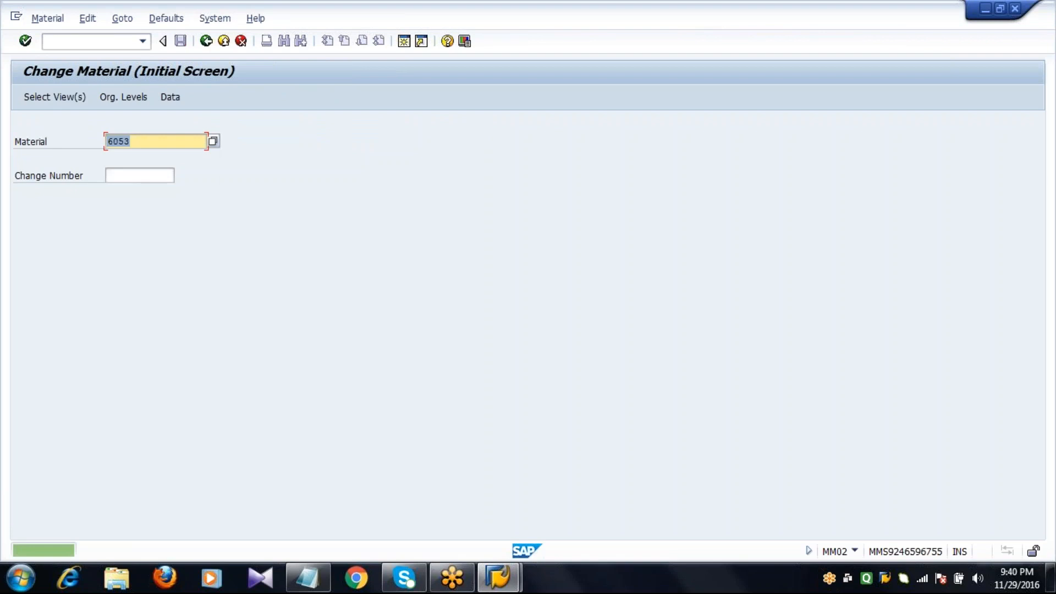
left_click(207, 43)
Start Create Purchase Order (ME21N) and choose vendor 2201 by searching the vendors of company code 2001
left_click(110, 42)
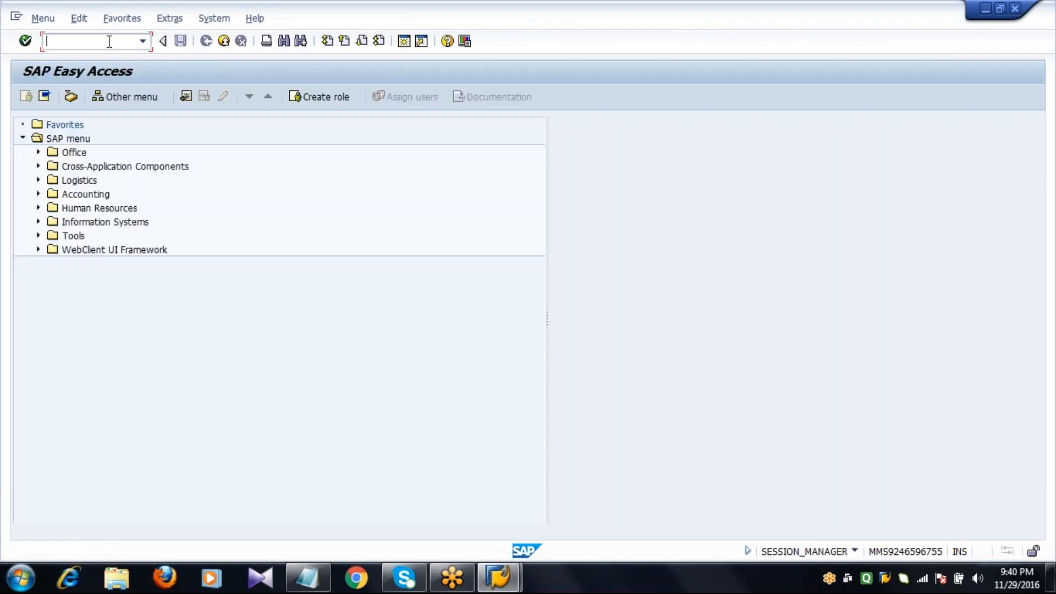
type("ME21N")
key("Return")
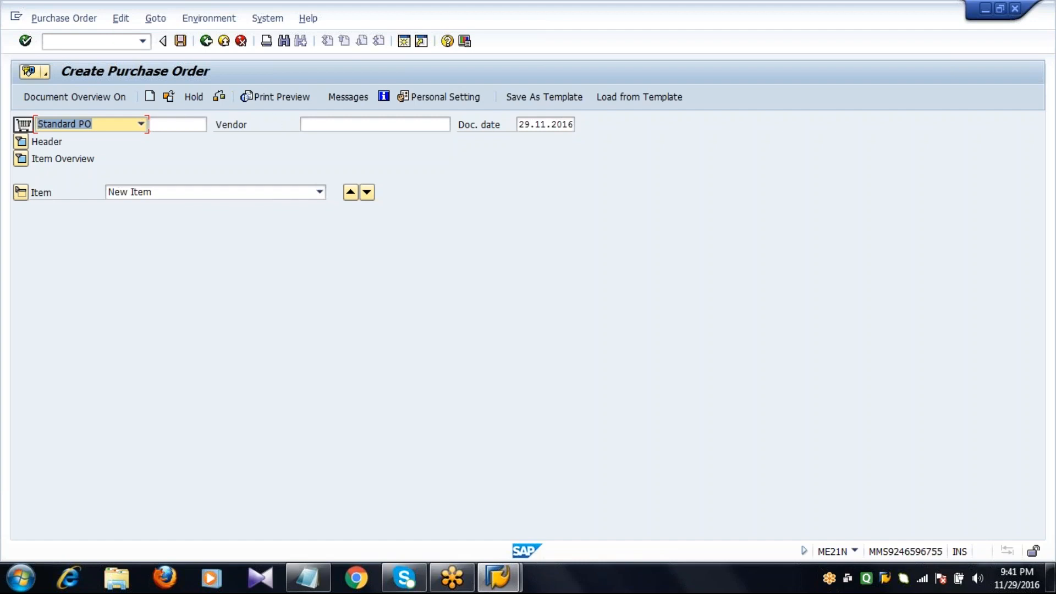
left_click(318, 130)
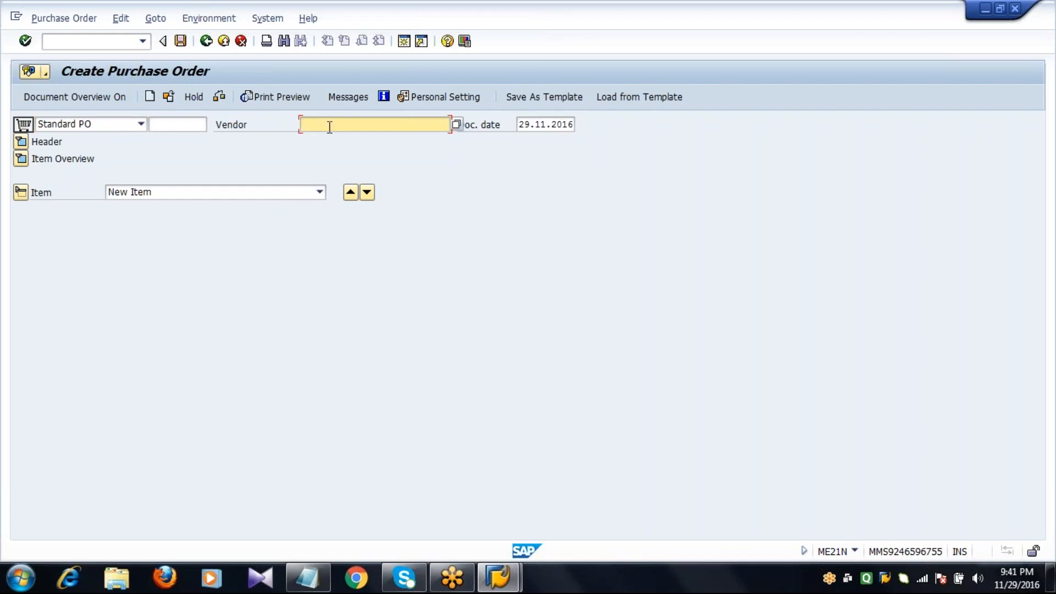
left_click(456, 124)
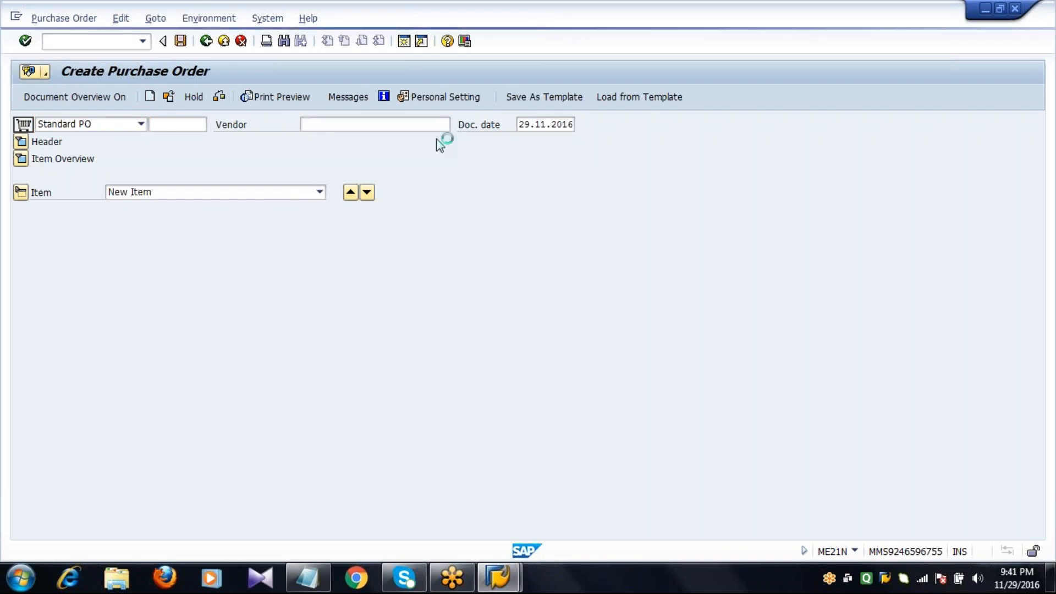
left_click(167, 200)
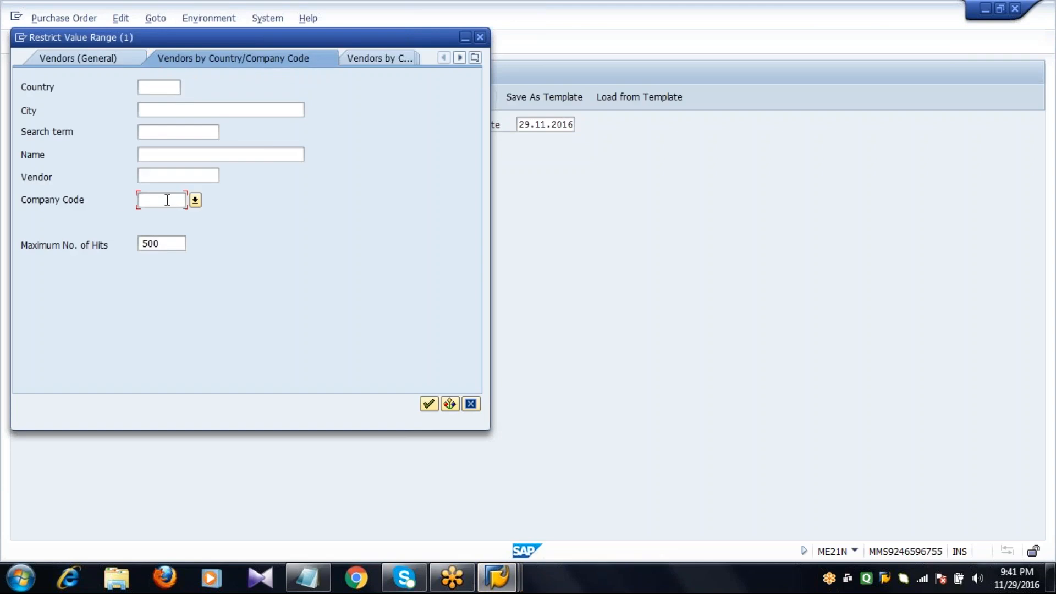
type("2001")
key("Return")
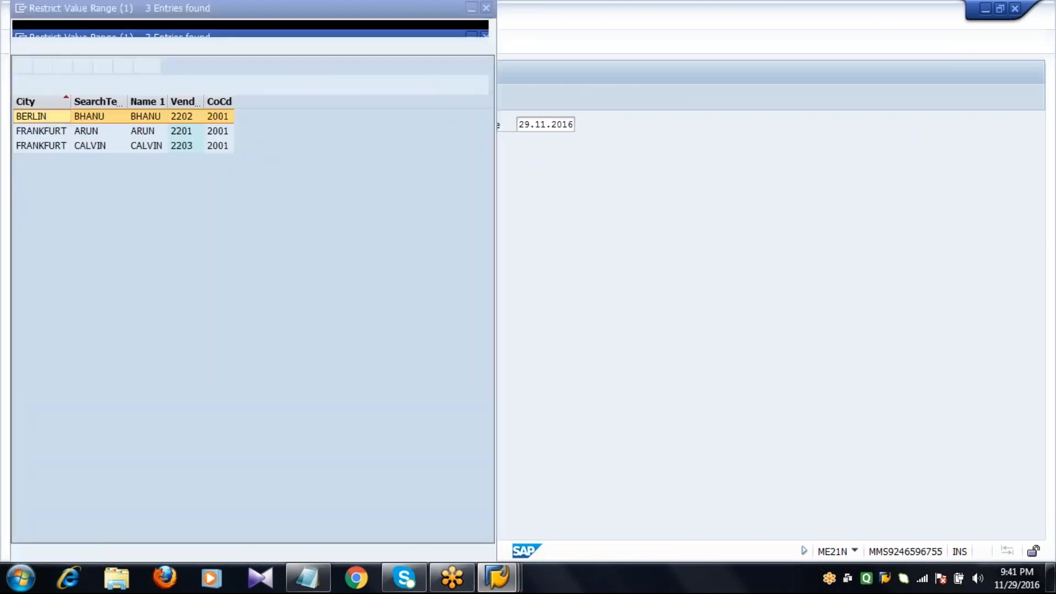
double_click(186, 135)
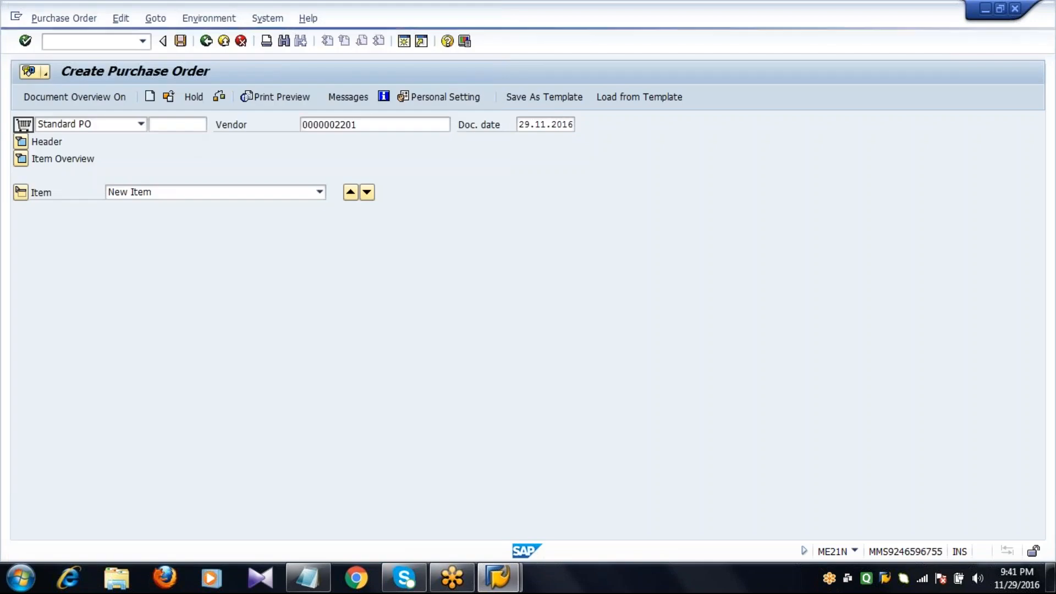
key("Return")
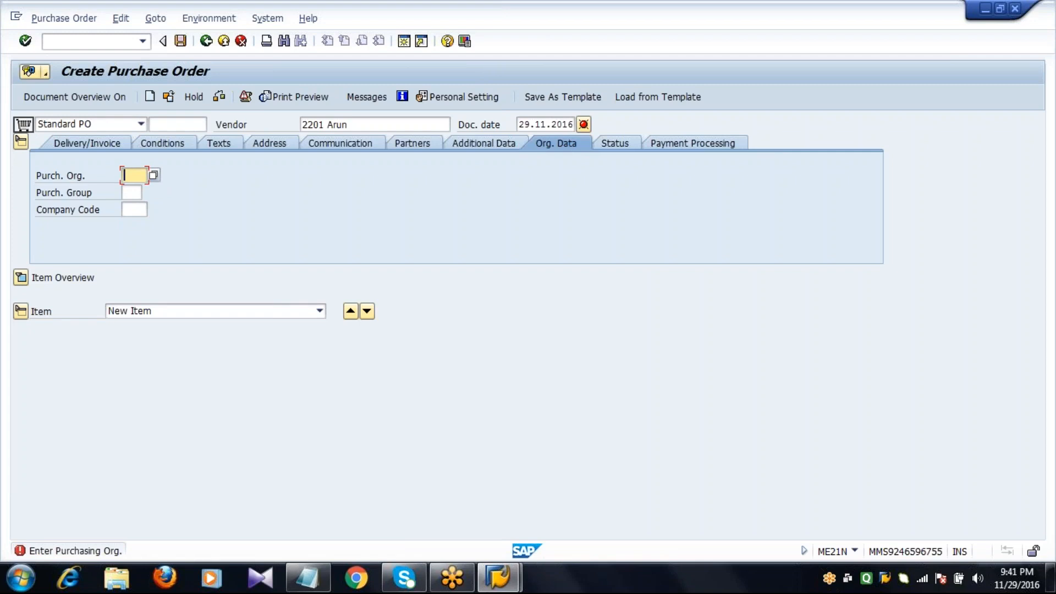
Enter purchasing organization 2011, purchasing group 222 and company code 2001 in the purchase order's organizational data
type("20")
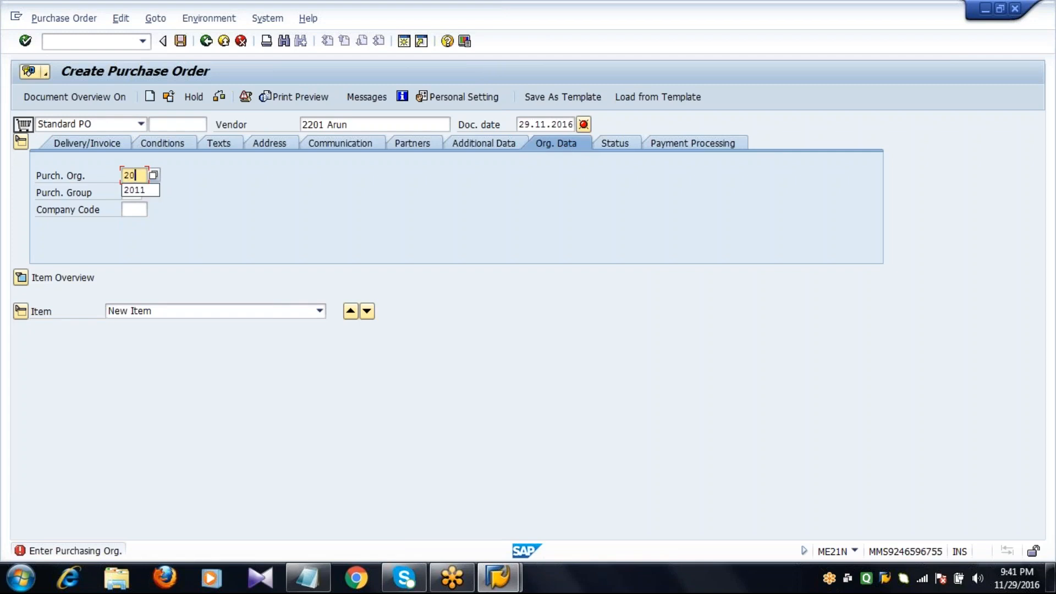
type("11")
key("Tab")
type("222")
key("Tab")
type("2")
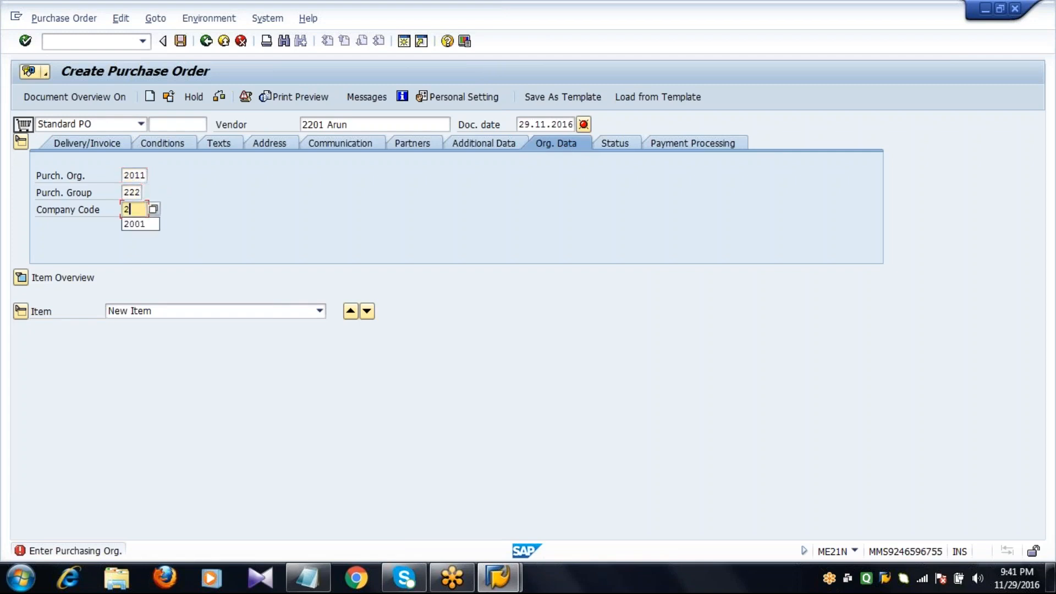
type("001")
key("Return")
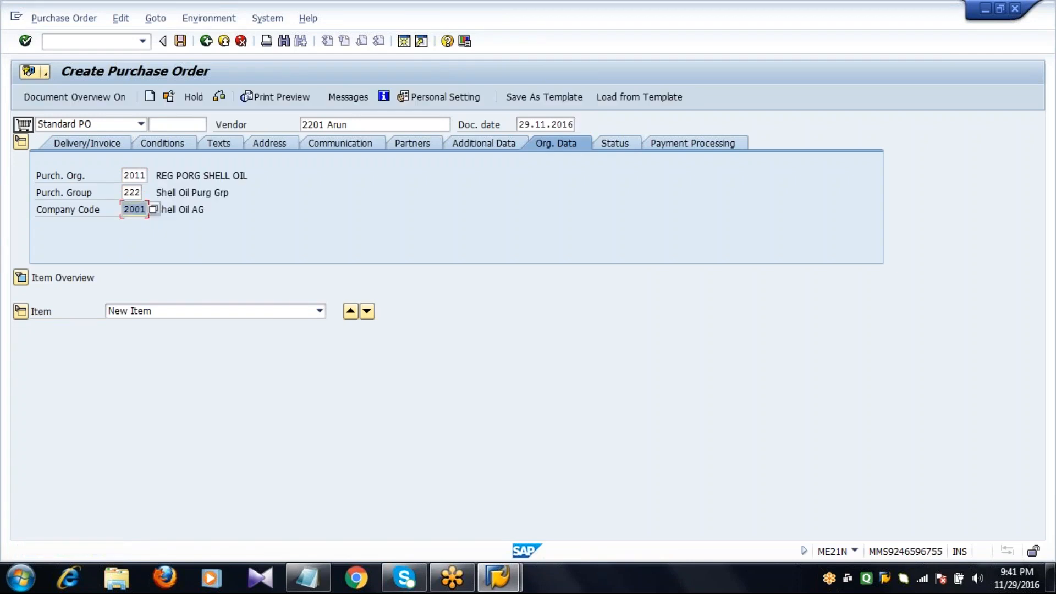
Add material 6053 with a PO quantity of 10 as the first item in the purchase order's item overview
left_click(21, 277)
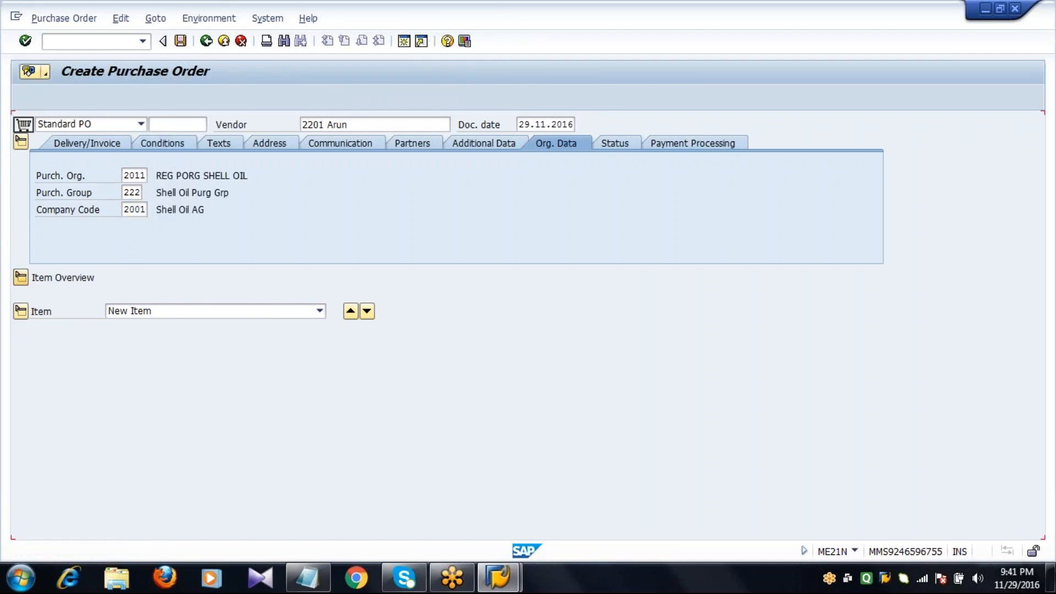
left_click(174, 292)
type("6")
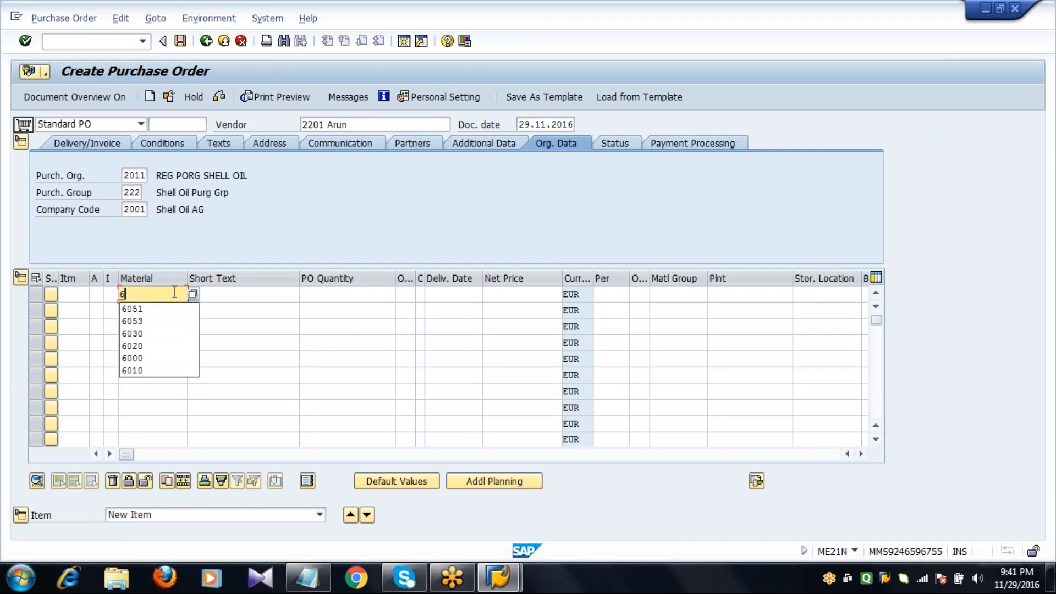
type("053")
key("Tab")
key("Tab")
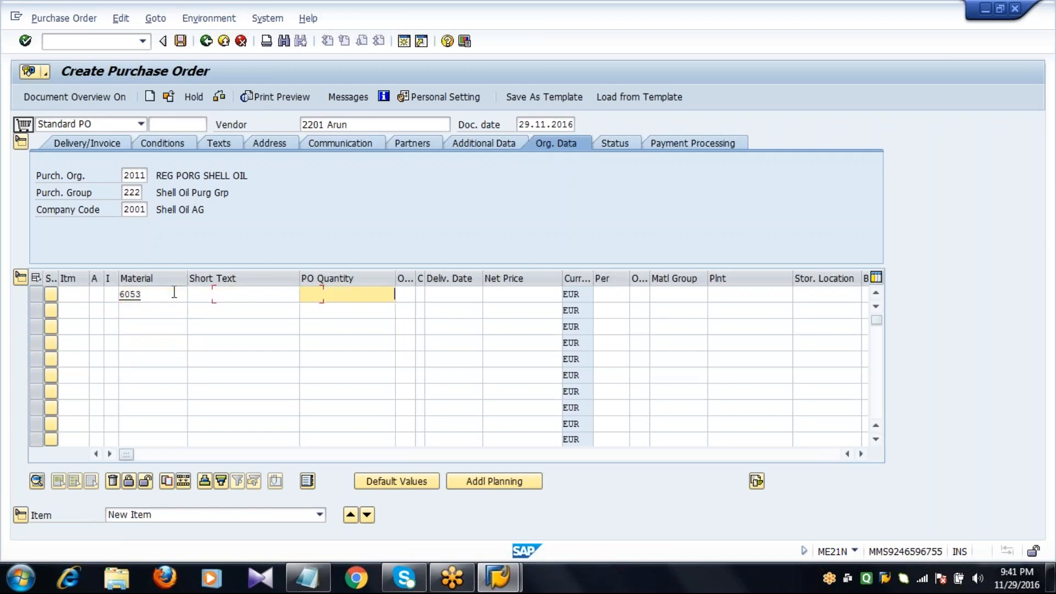
type("10")
Set the item's net price to 100, plant to 2011 and storage location to 0001, and have the entries checked
key("Tab")
key("Tab")
key("Tab")
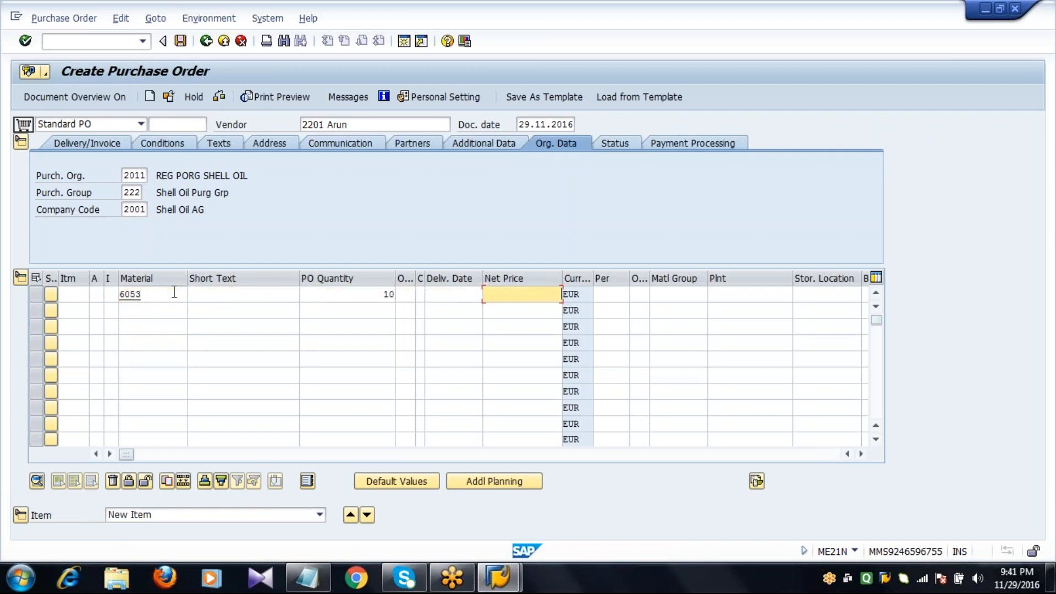
type("100")
key("Tab")
key("Tab")
key("Tab")
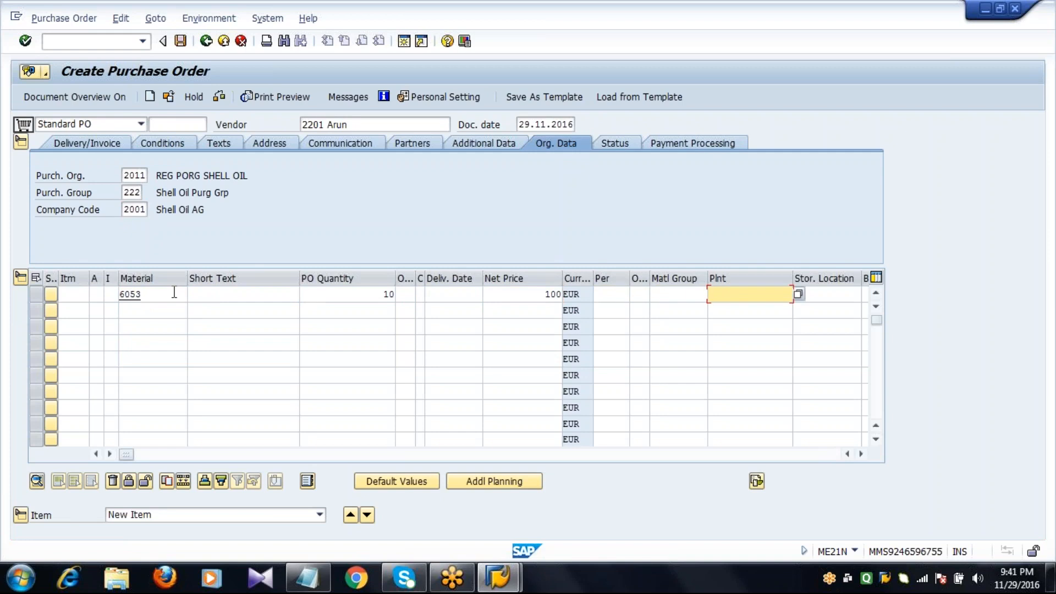
type("2011")
key("Tab")
type("000")
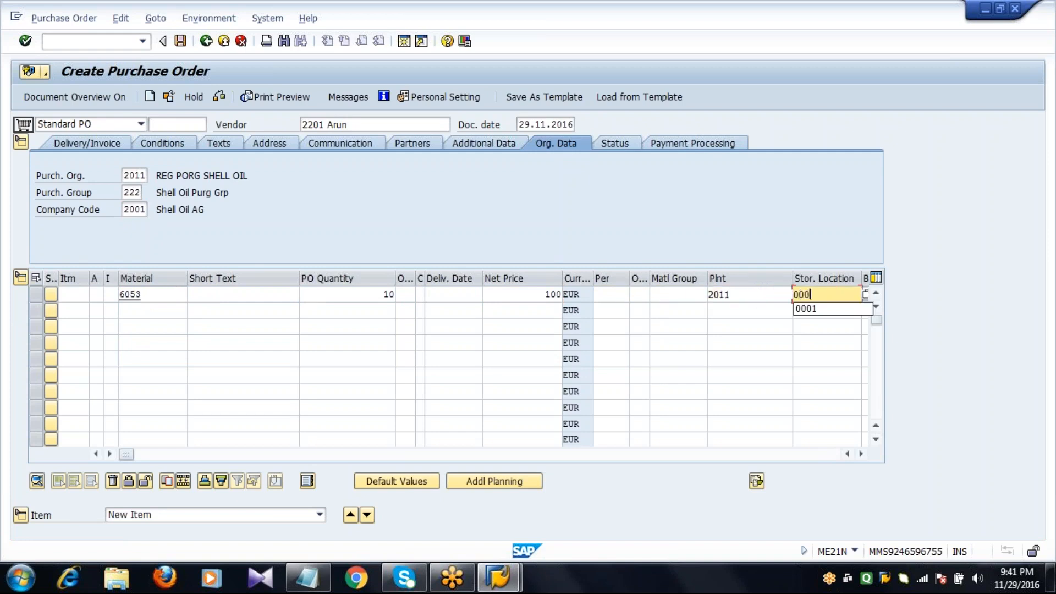
type("1")
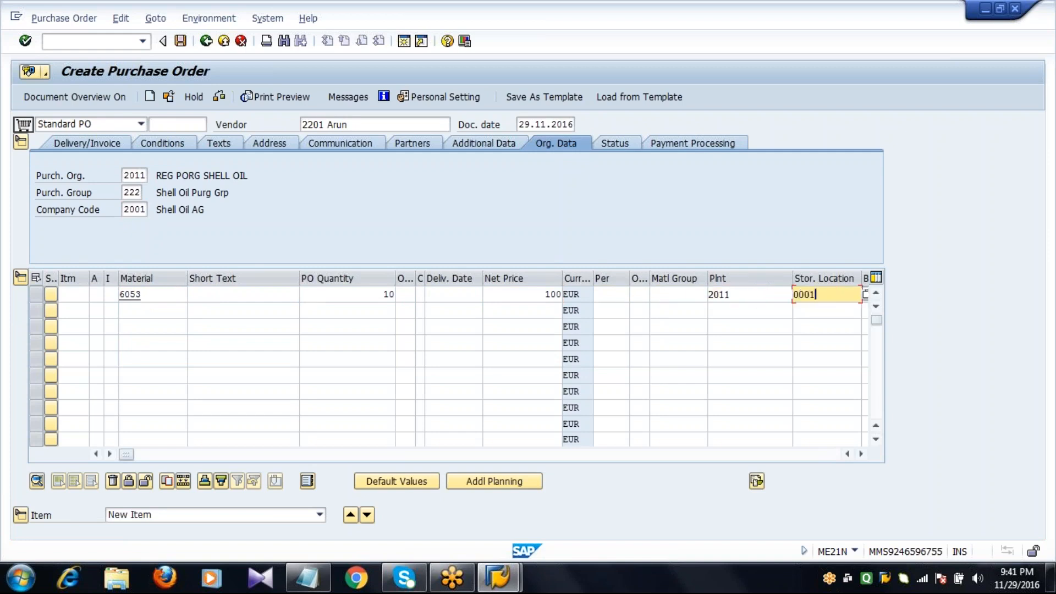
key("Return")
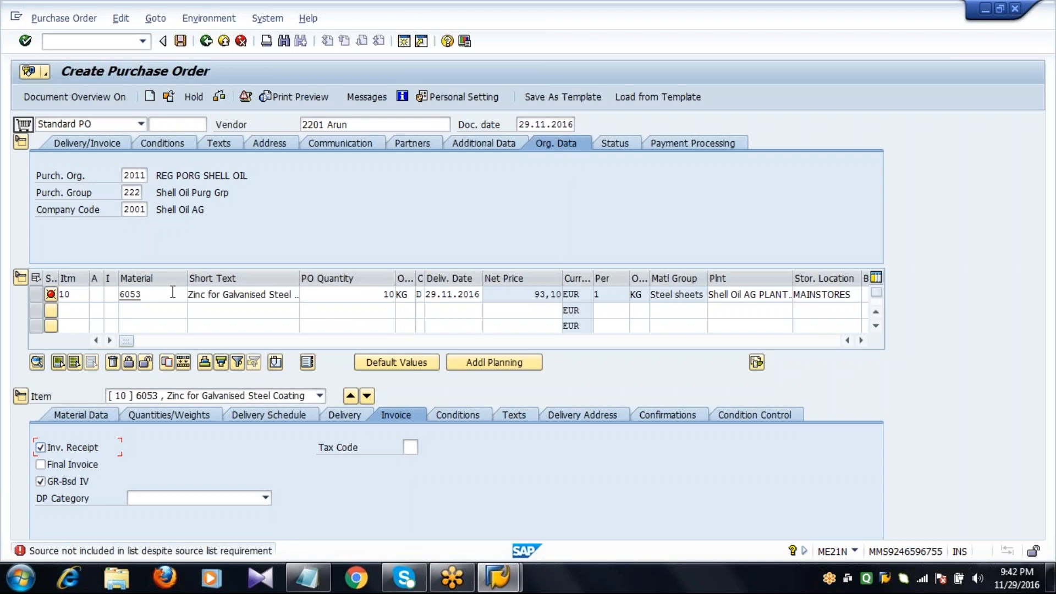
Read the long text of the source list error message and change the purchase order's vendor to 2202
double_click(114, 551)
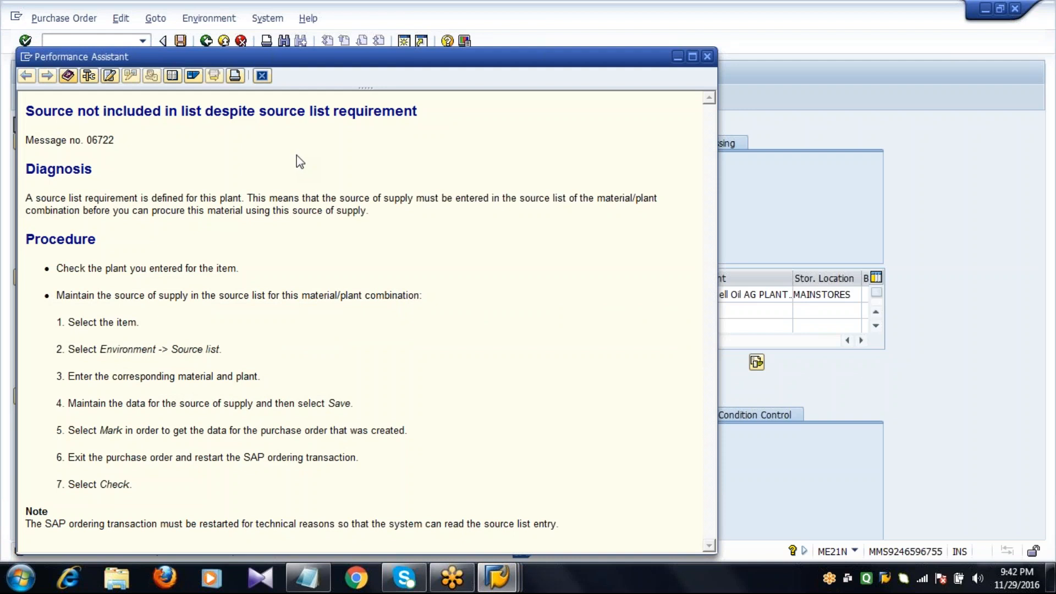
left_click(262, 75)
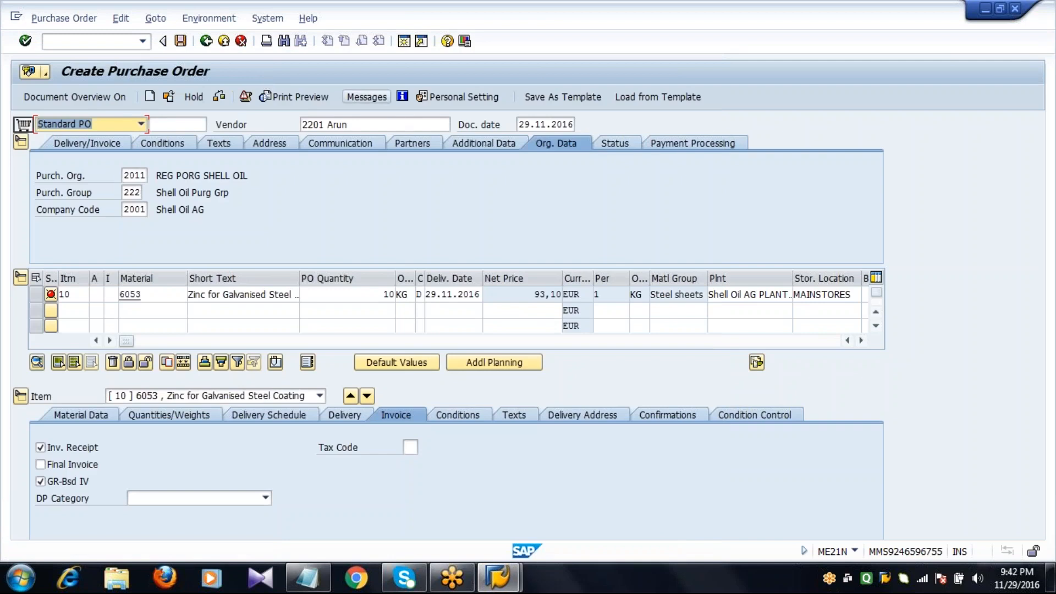
left_click(379, 123)
key("BackSpace")
key("BackSpace")
key("BackSpace")
key("BackSpace")
key("BackSpace")
key("BackSpace")
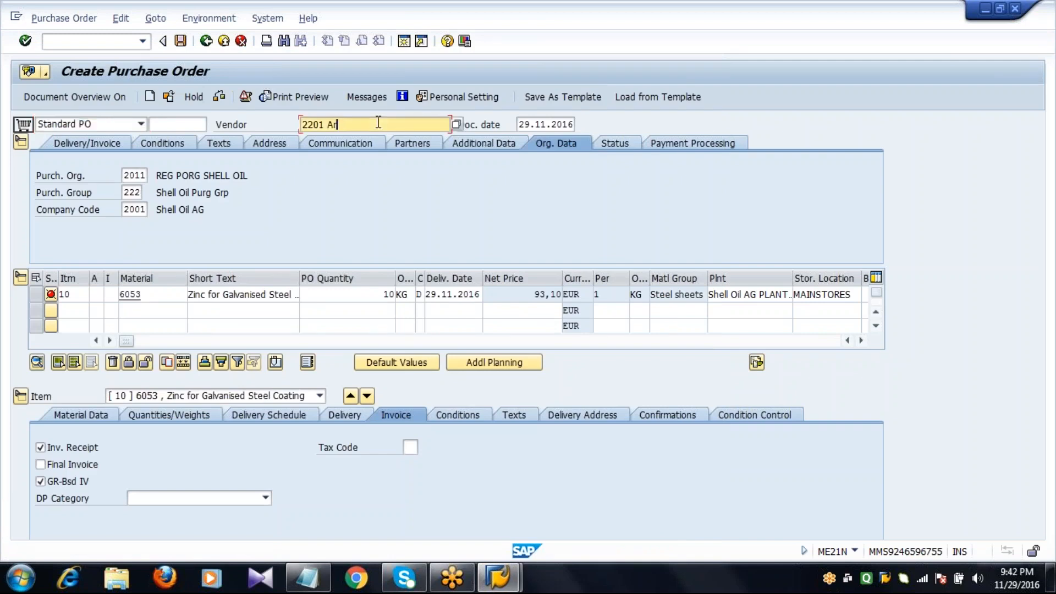
type("2202")
key("Return")
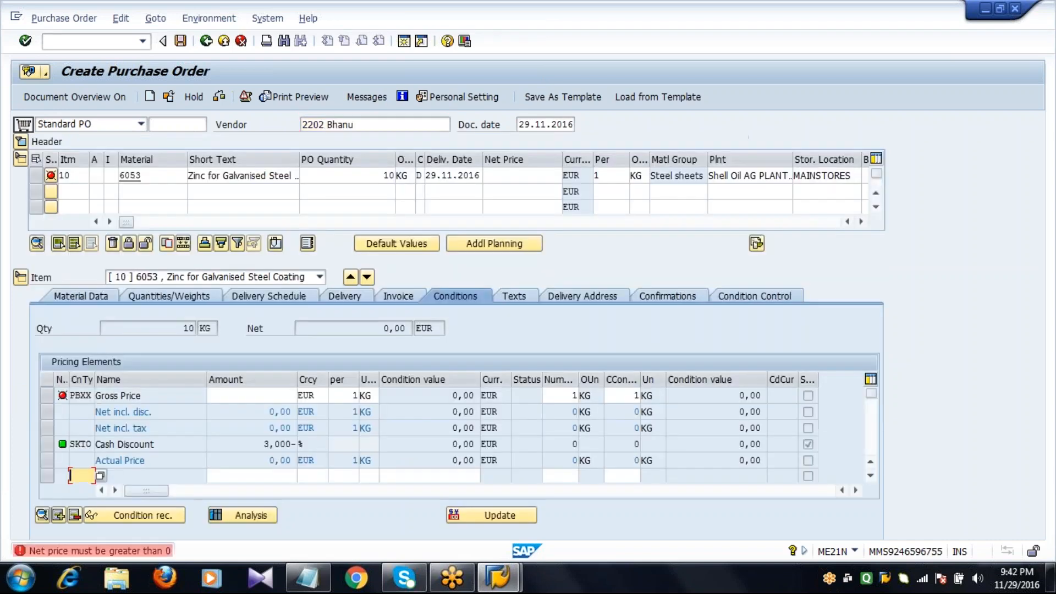
Set the item's net price to 100 for vendor 2202 and read the long text of the source list error message
left_click(530, 176)
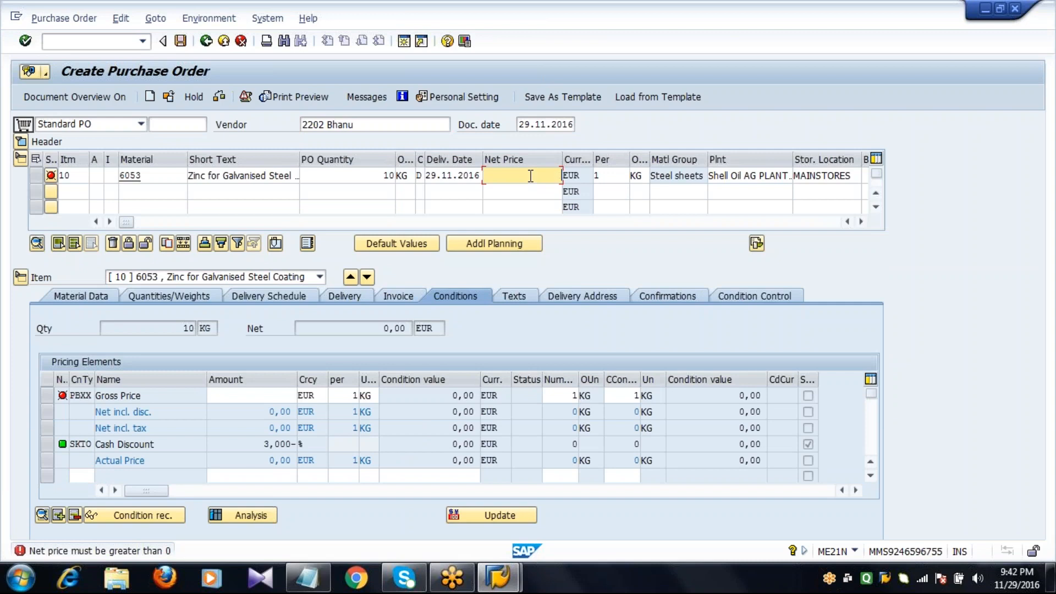
type("100")
key("Return")
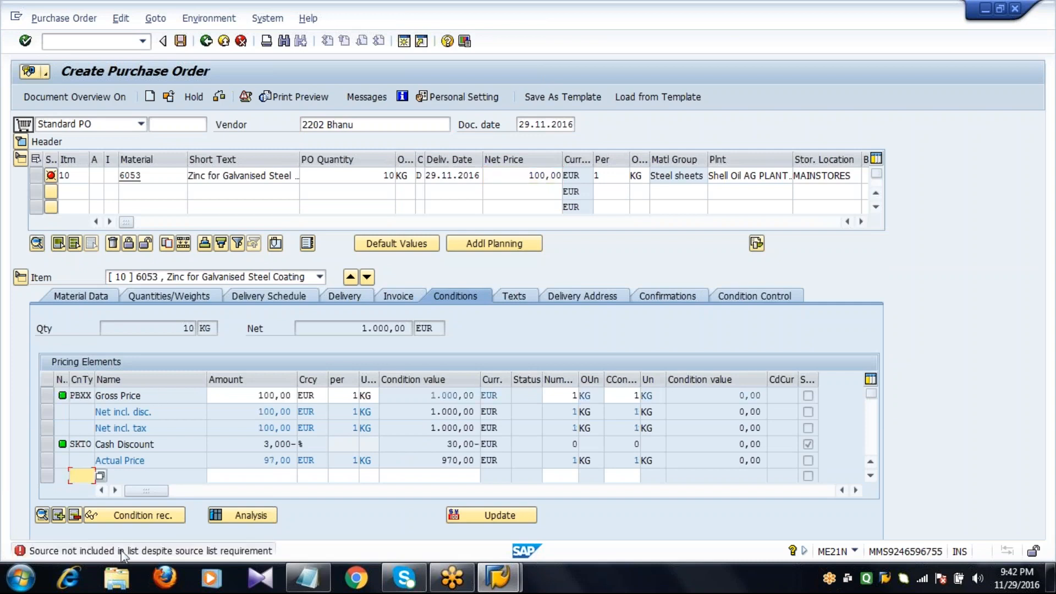
double_click(121, 552)
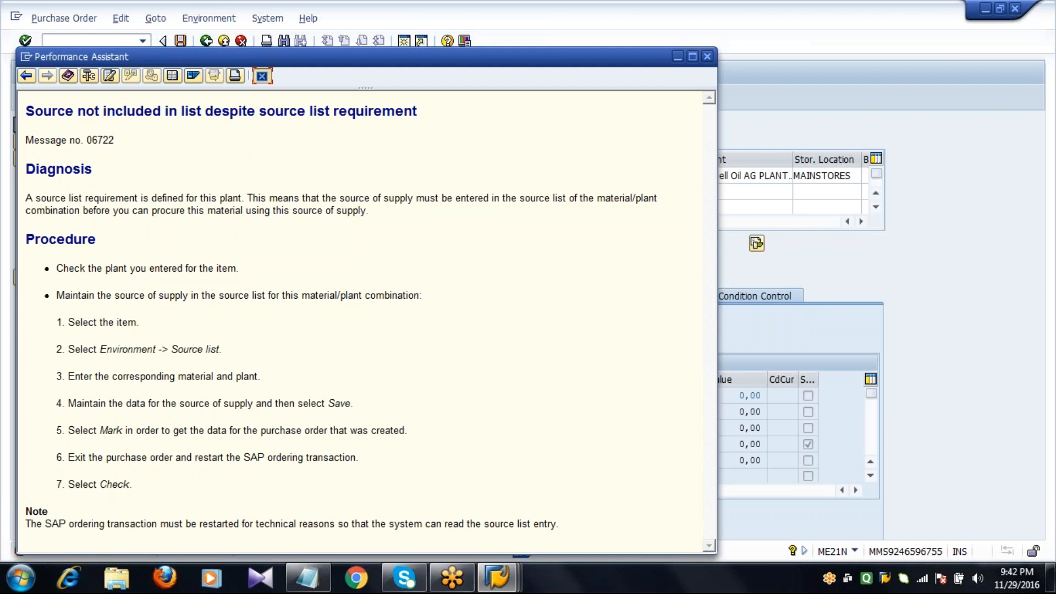
left_click(262, 76)
Change the purchase order's vendor to 2203 and have the order checked
left_click(382, 122)
key("BackSpace")
key("BackSpace")
key("BackSpace")
key("BackSpace")
key("BackSpace")
key("BackSpace")
key("BackSpace")
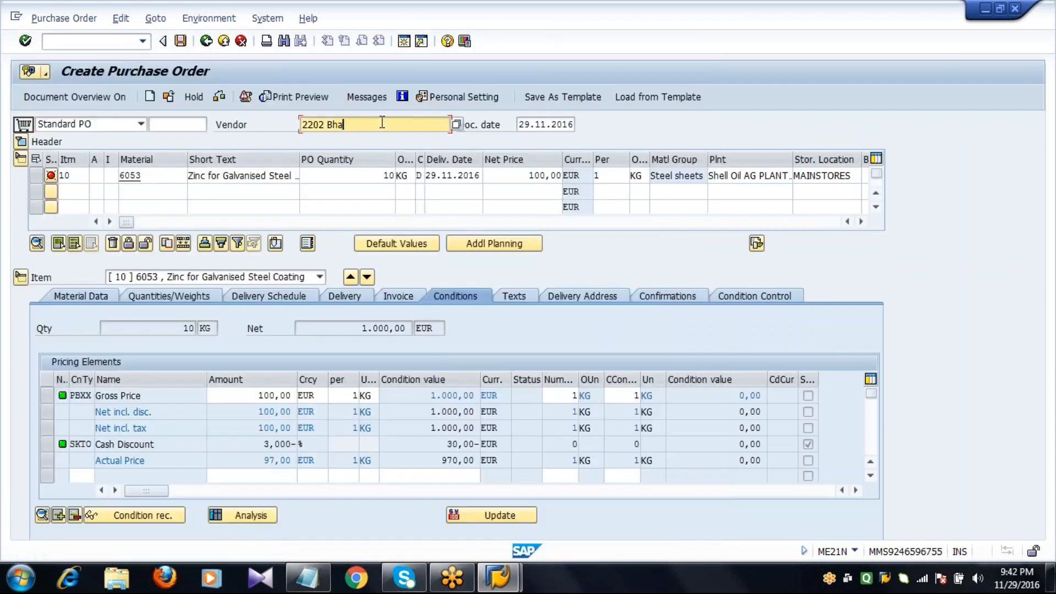
type("3")
key("Return")
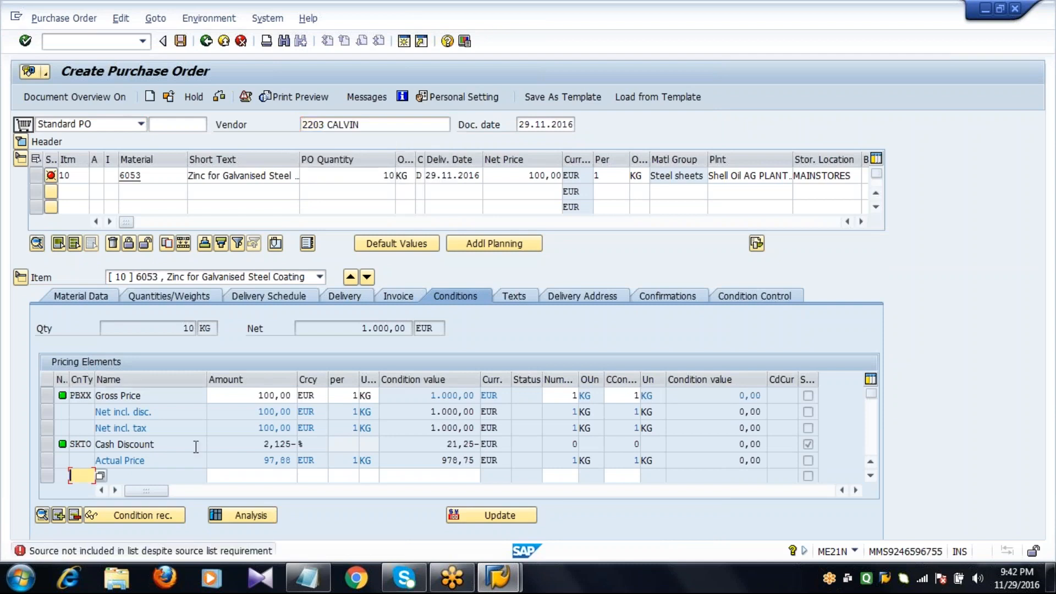
Read the source list error's long text for vendor 2203 and leave the purchase order without saving
double_click(144, 552)
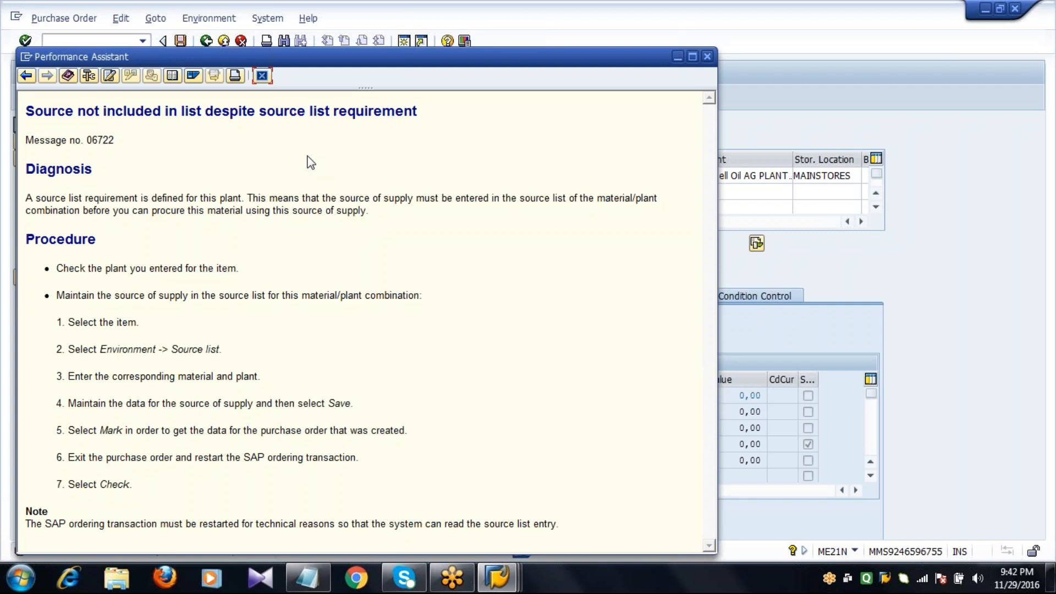
left_click(262, 77)
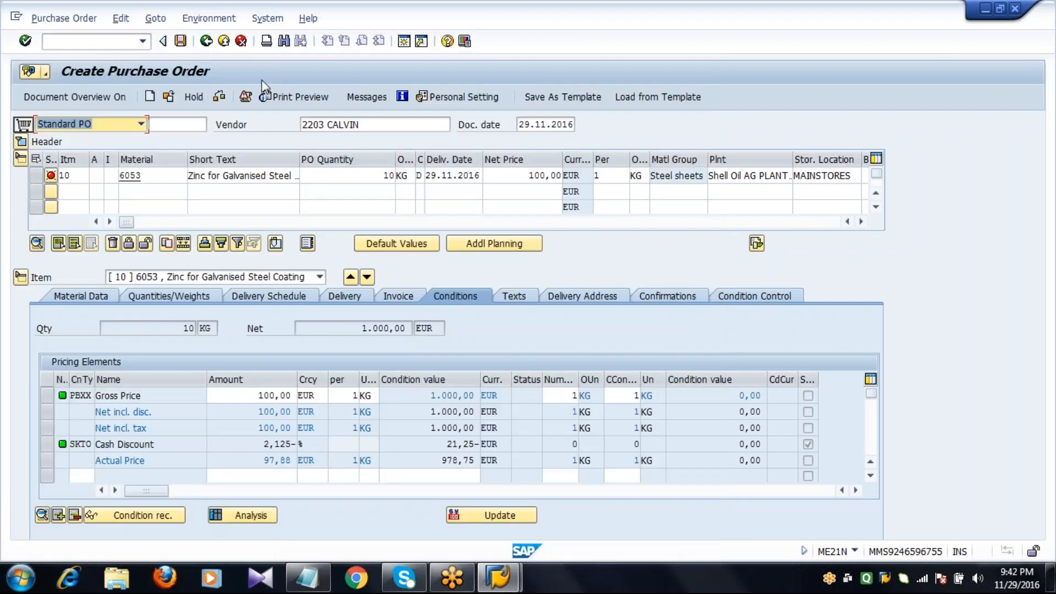
left_click(224, 41)
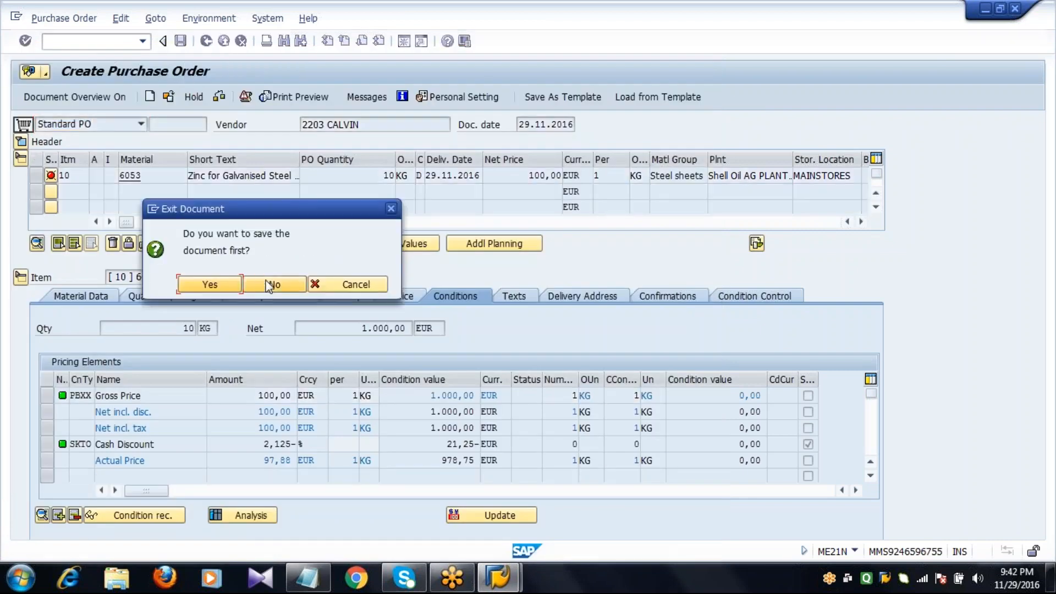
left_click(273, 284)
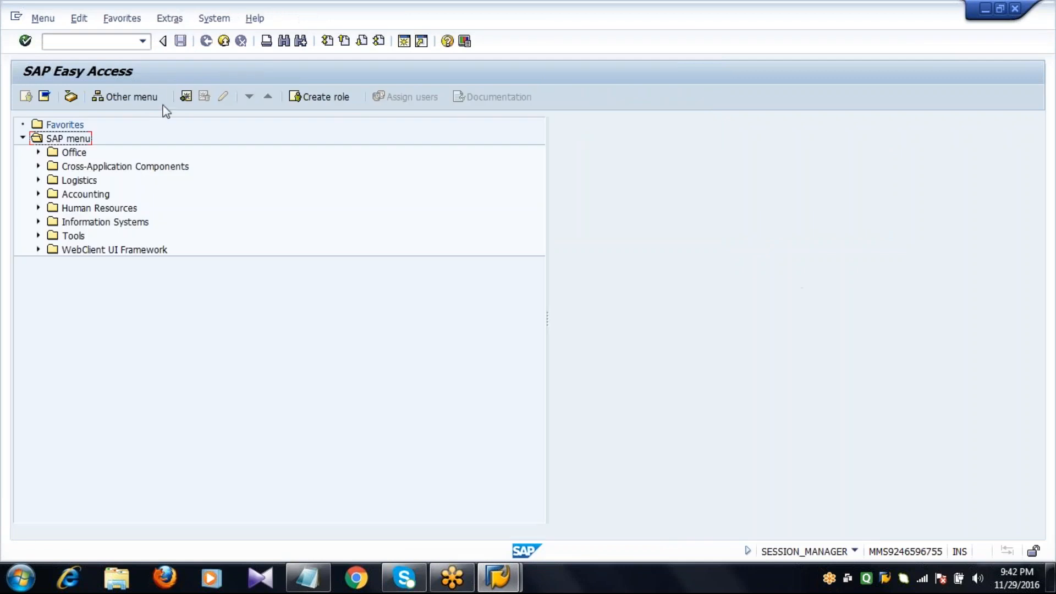
Switch to the Notepad notes and review the source list transactions ME01, ME04 and ME03 by highlighting them
left_click(123, 42)
left_click(310, 582)
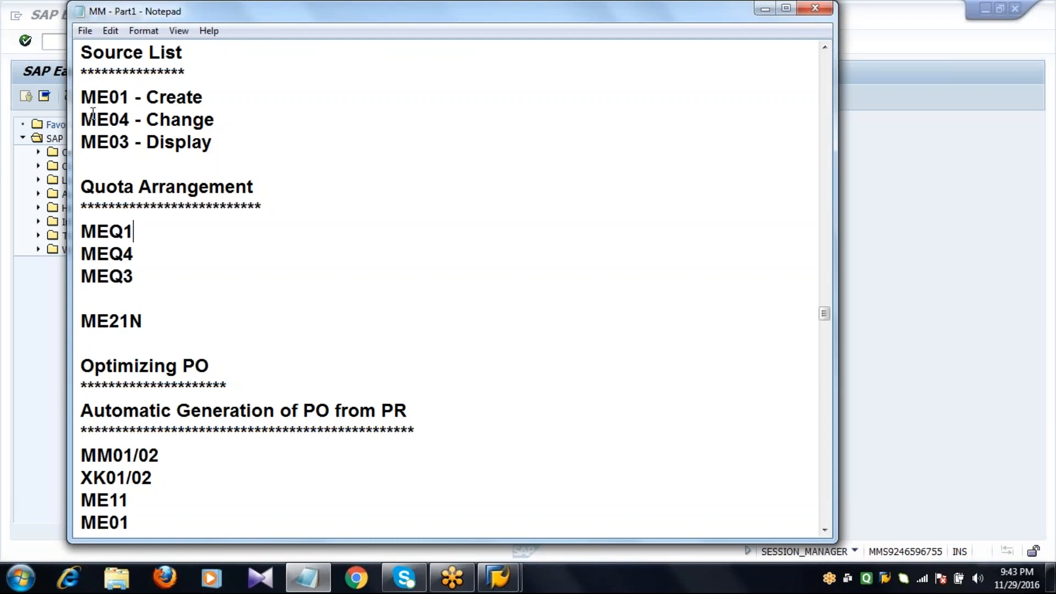
left_click(84, 99)
left_click_drag(84, 99, 225, 137)
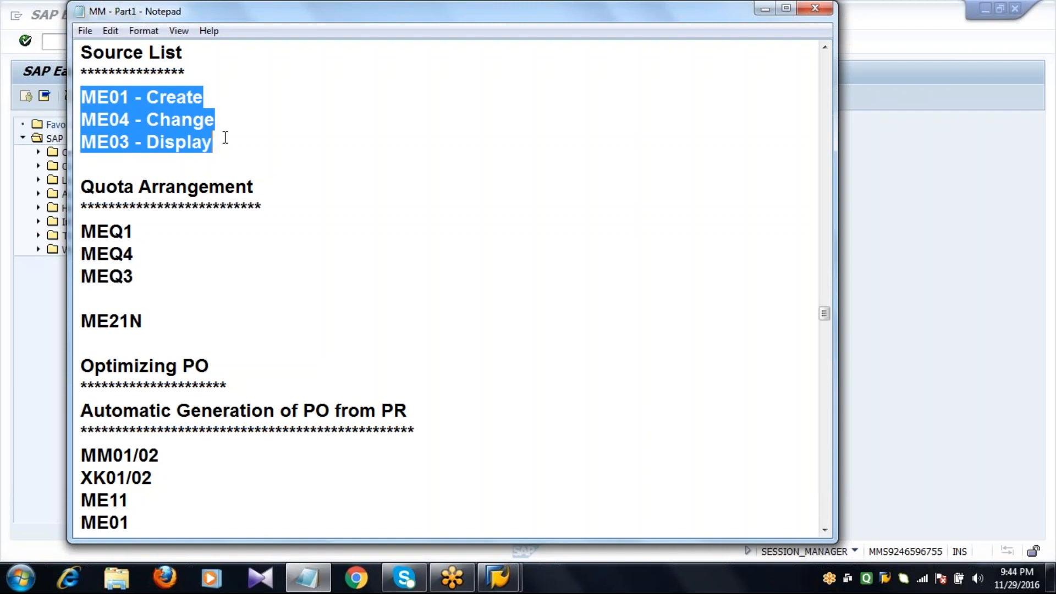
left_click(225, 137)
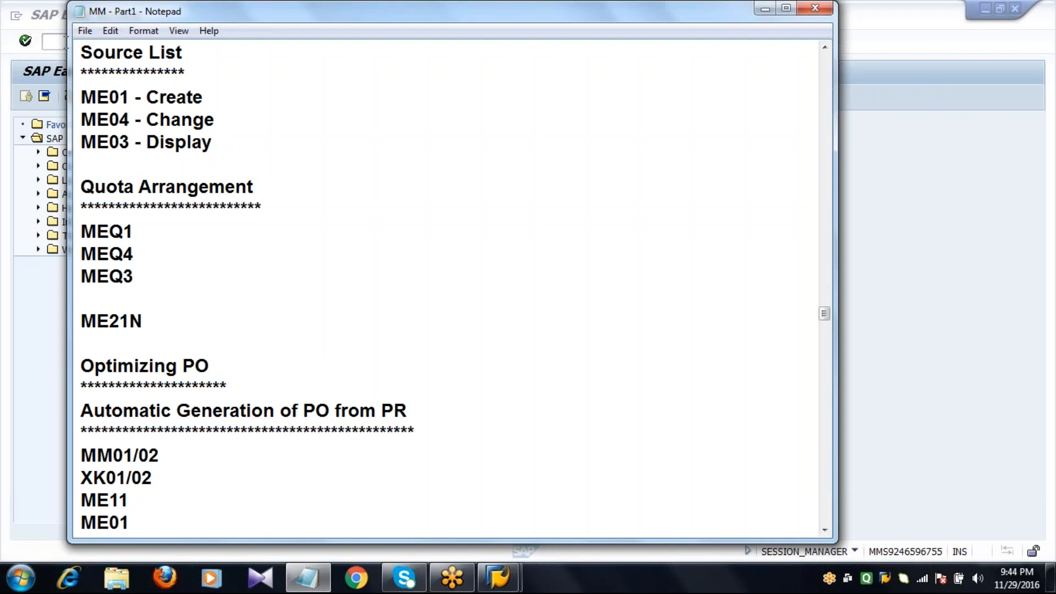
Switch back to SAP and open source list maintenance (ME01) for material 6053 in plant 2011
left_click(57, 42)
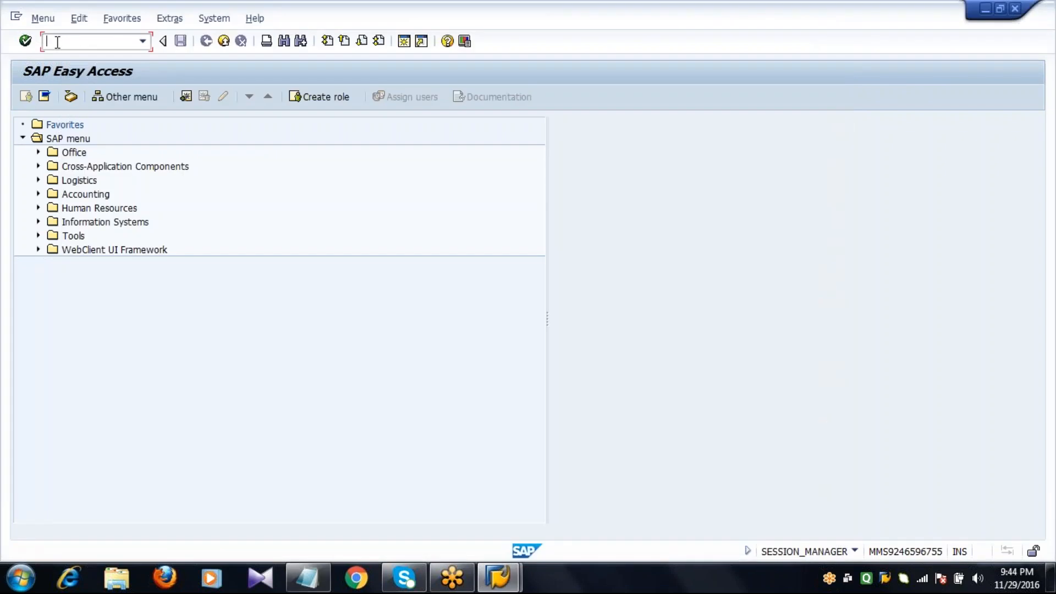
type("ME01")
key("Return")
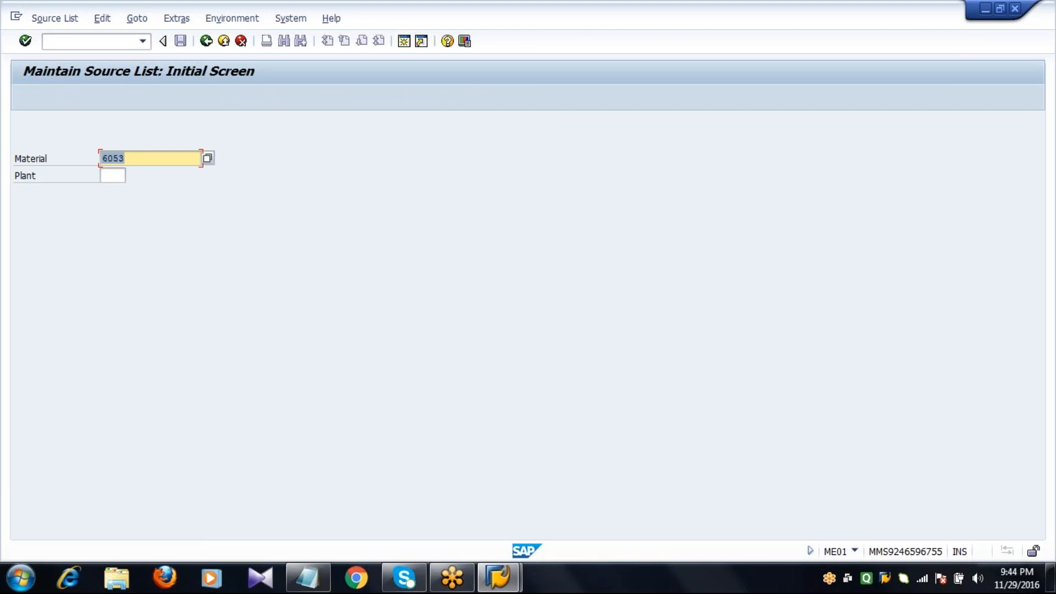
left_click(112, 176)
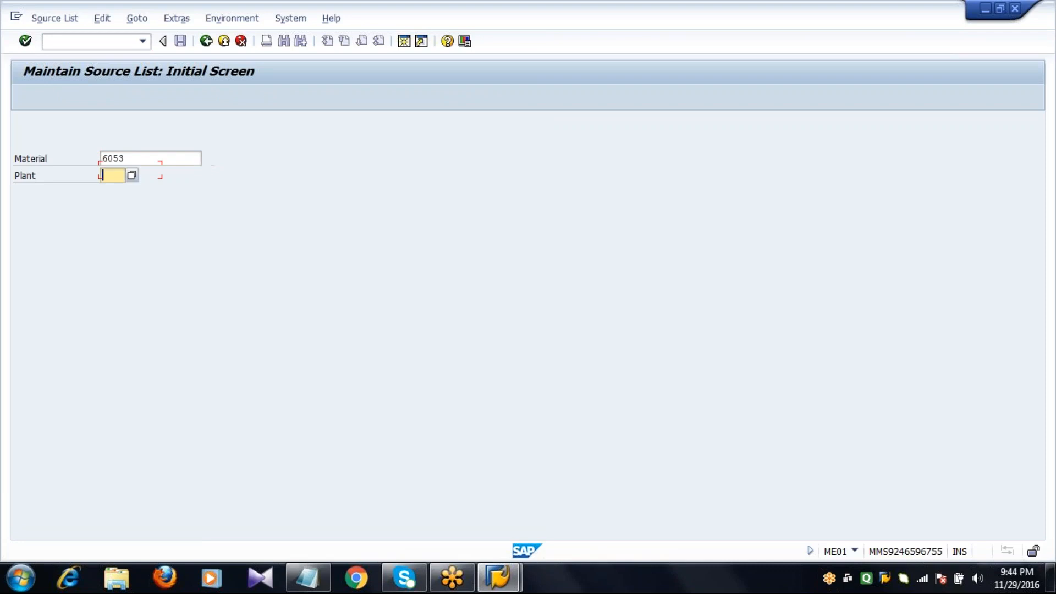
type("2011")
key("Return")
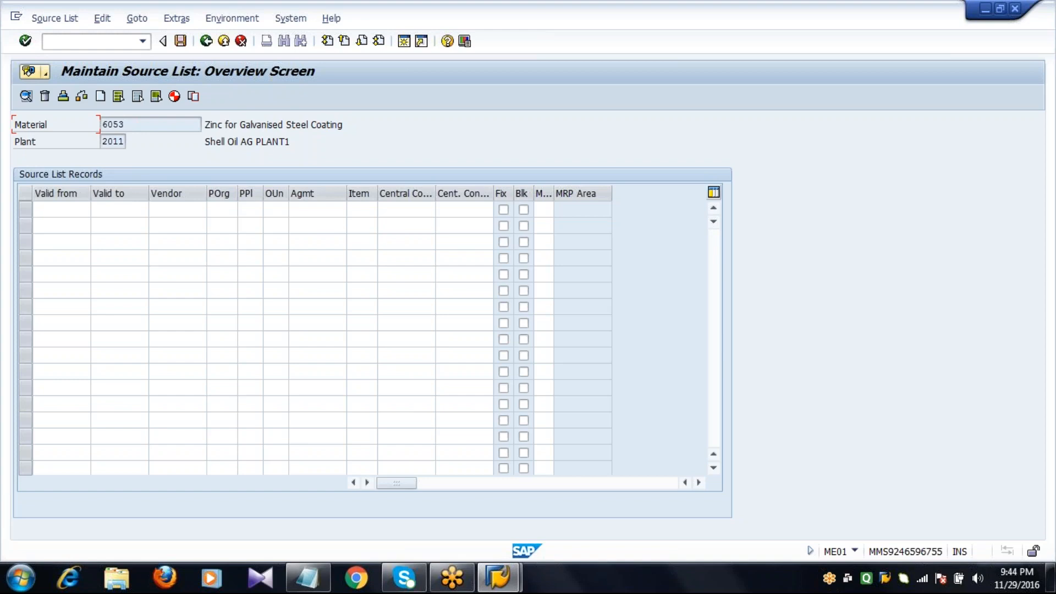
Enter a validity period from 29.11.2016 to 29.11.2017 in the first source list record
key("Tab")
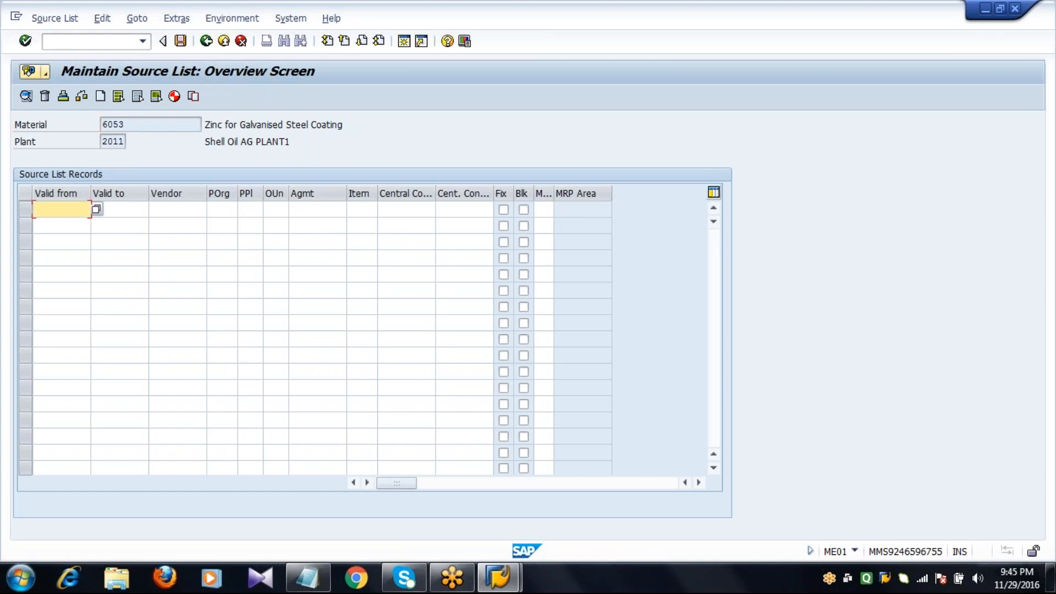
type("29.11.2016")
key("Tab")
type("29")
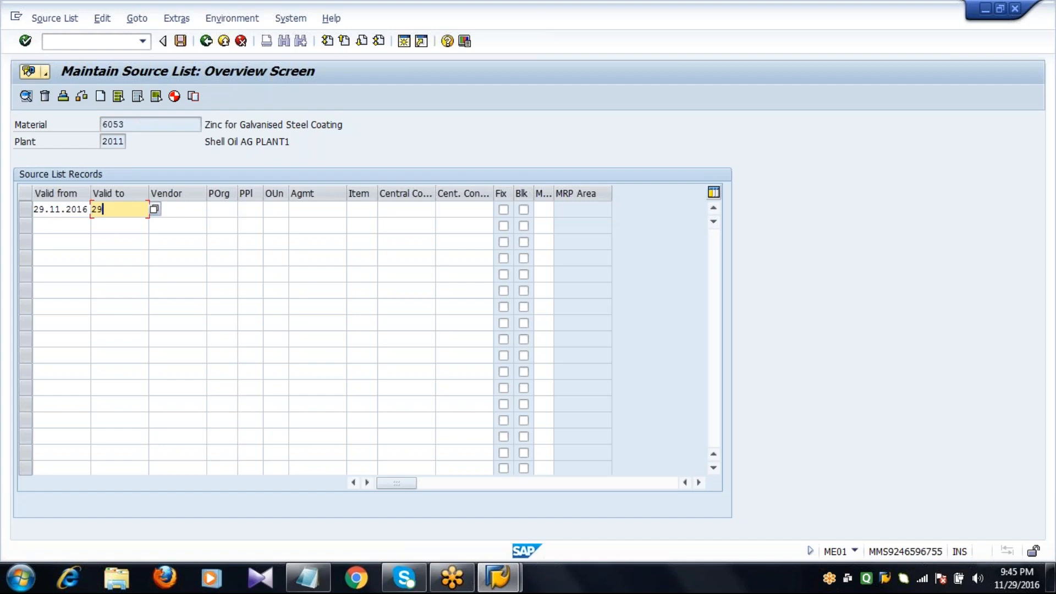
type(".11.2017")
key("Tab")
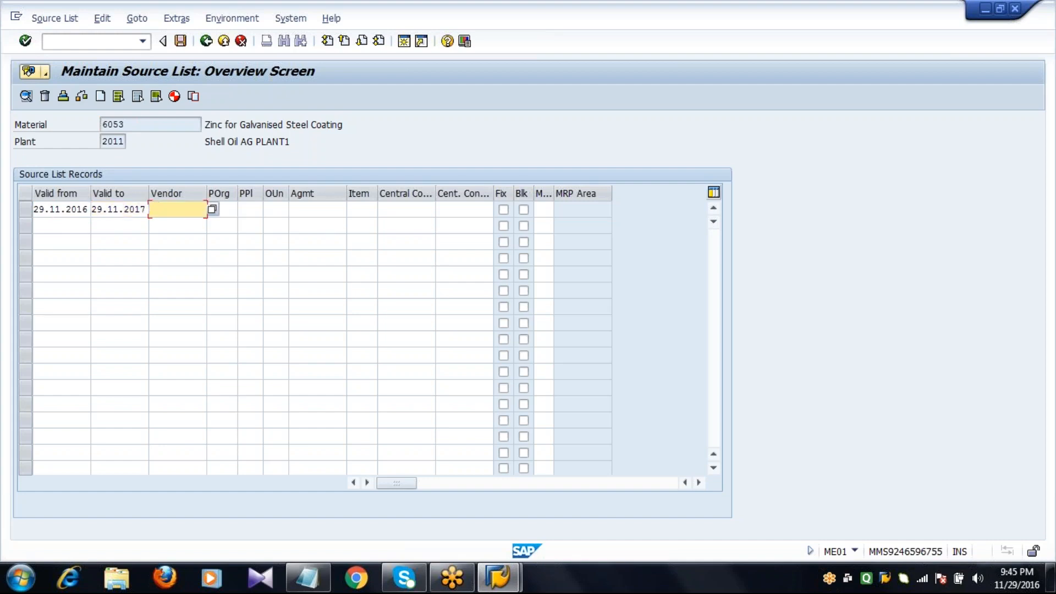
Assign vendor 2201 and purchasing organization 2011 to the first source list record and have the entries checked
type("2201")
key("Tab")
type("20")
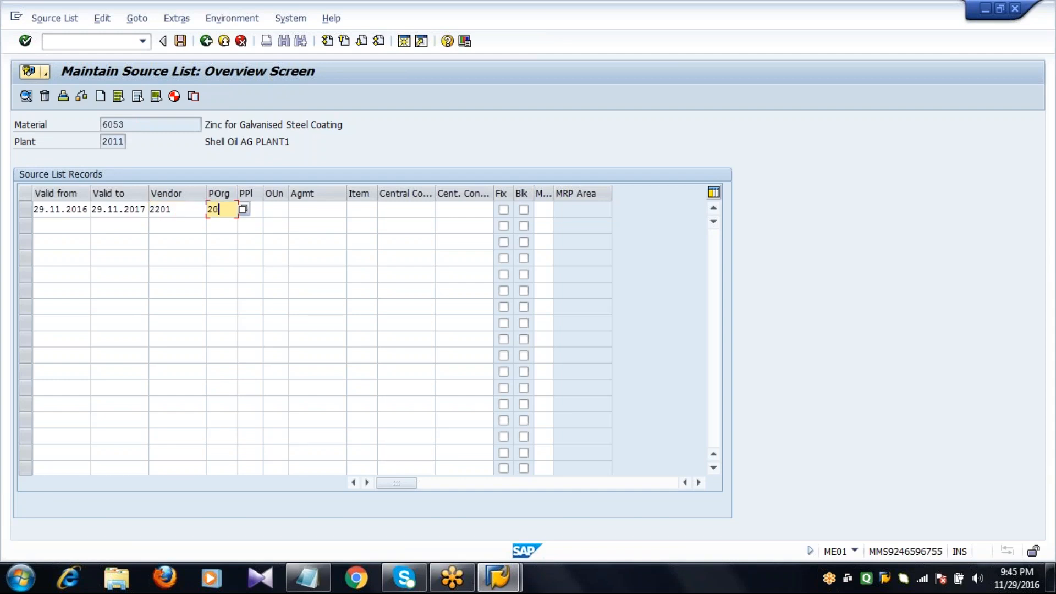
type("11")
left_click(86, 209)
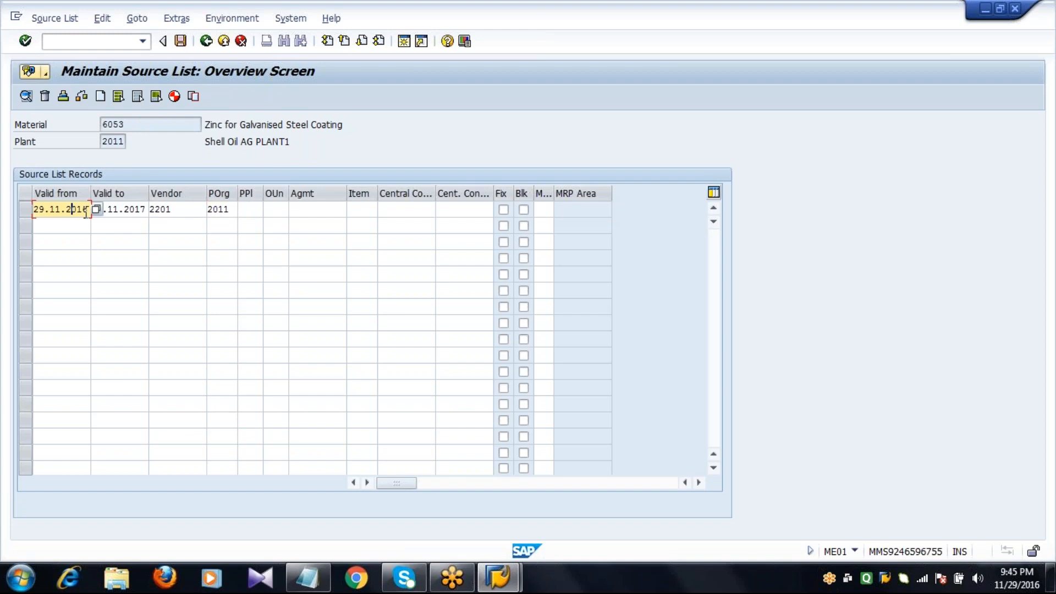
left_click(131, 225)
left_click(178, 212)
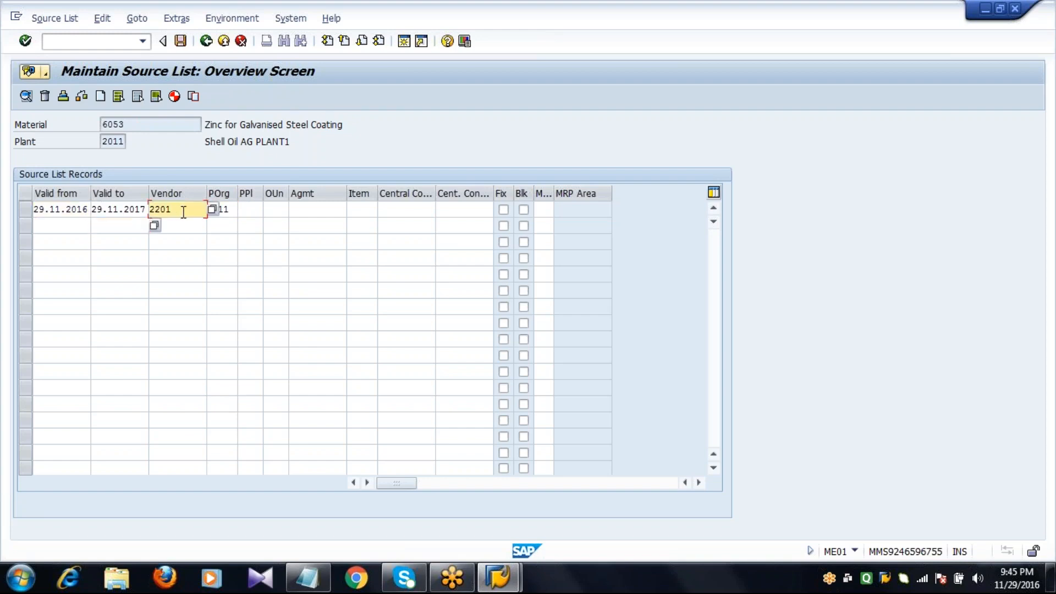
left_click(234, 211)
key("Return")
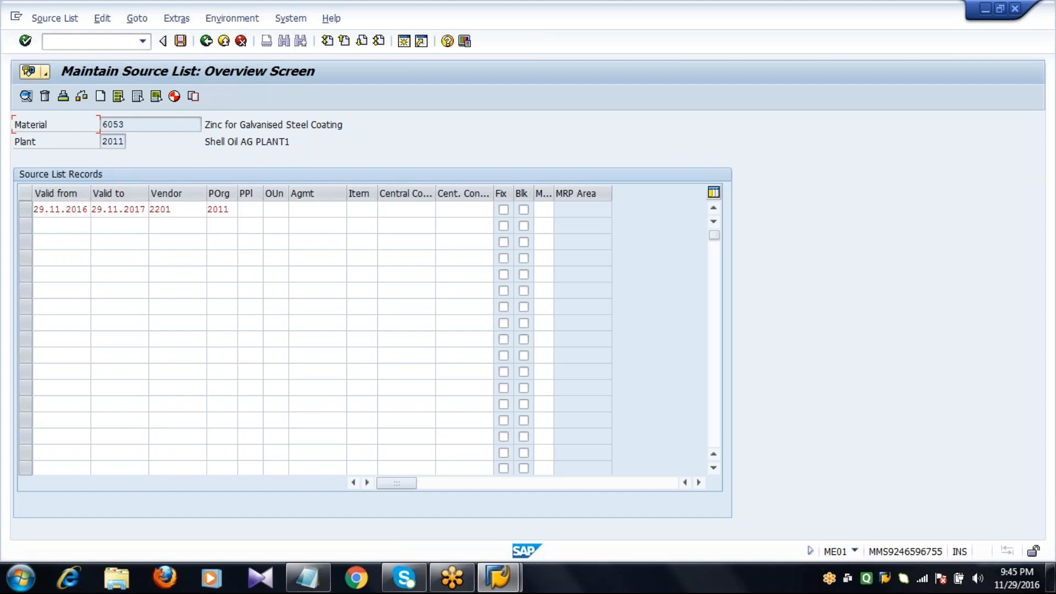
Review the source list record's material, validity dates and vendor, and the empty row beneath it
left_click(137, 126)
left_click(72, 211)
left_click(122, 225)
left_click(181, 213)
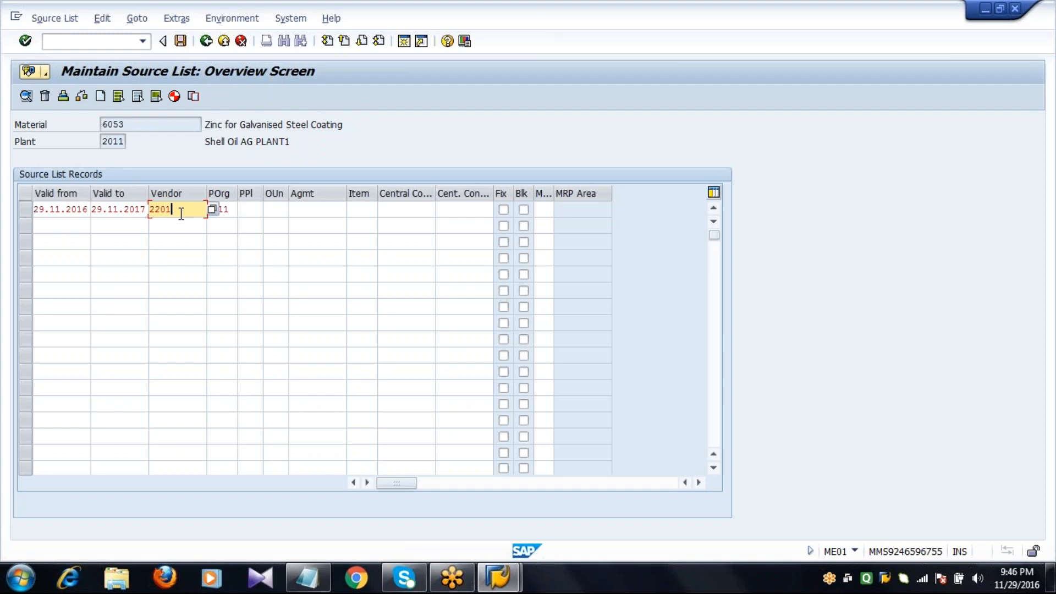
left_click(79, 227)
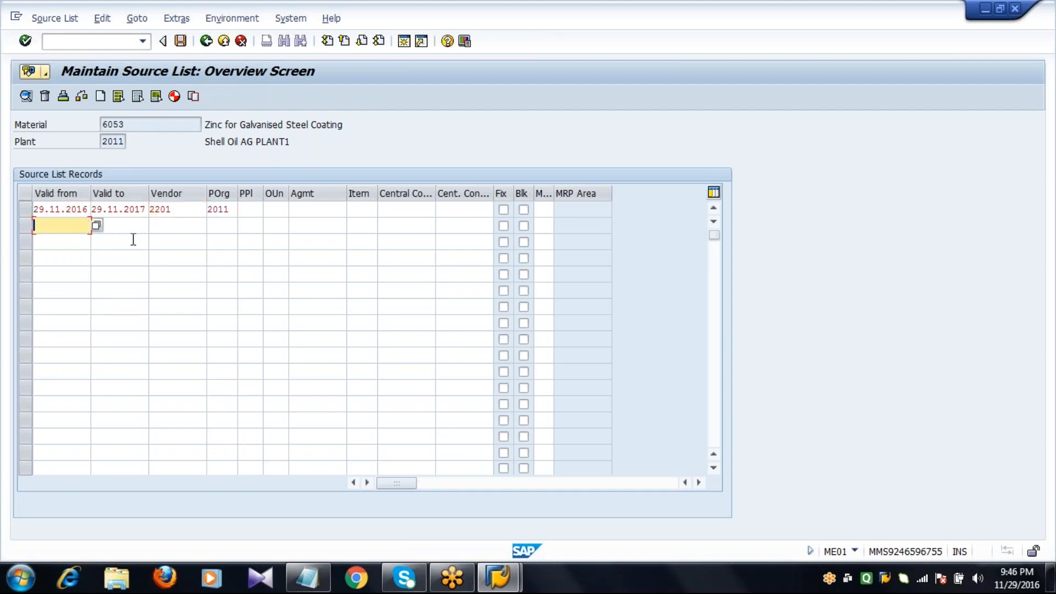
left_click(134, 239)
left_click(171, 230)
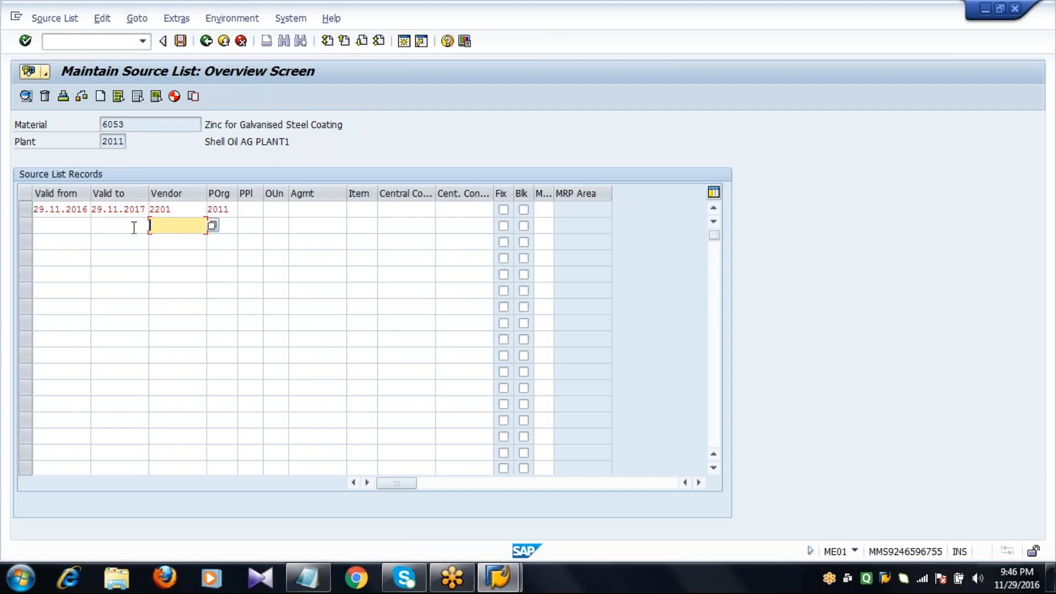
left_click(181, 212)
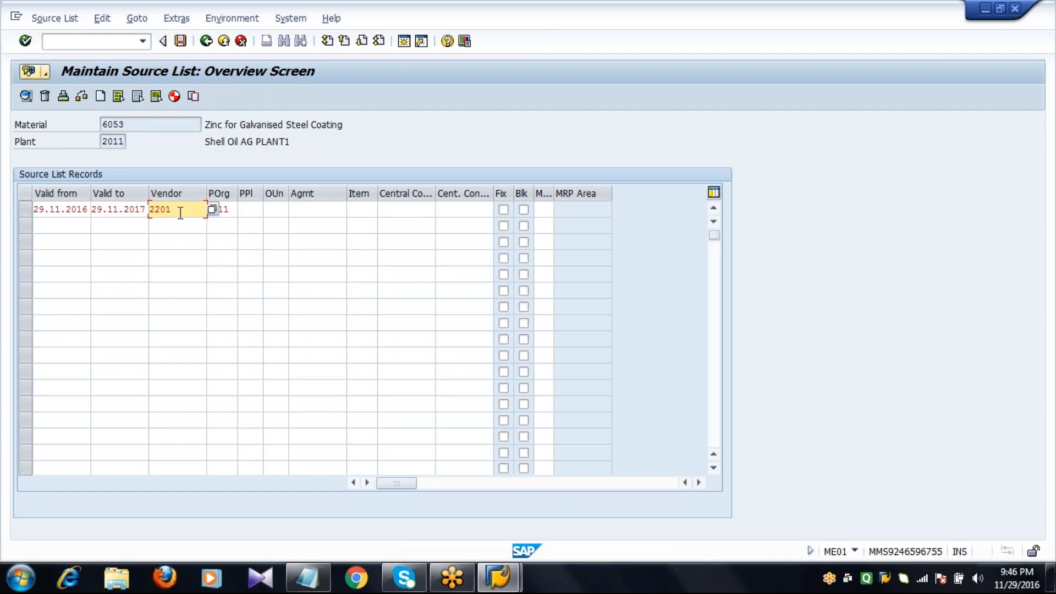
left_click_drag(180, 212, 136, 219)
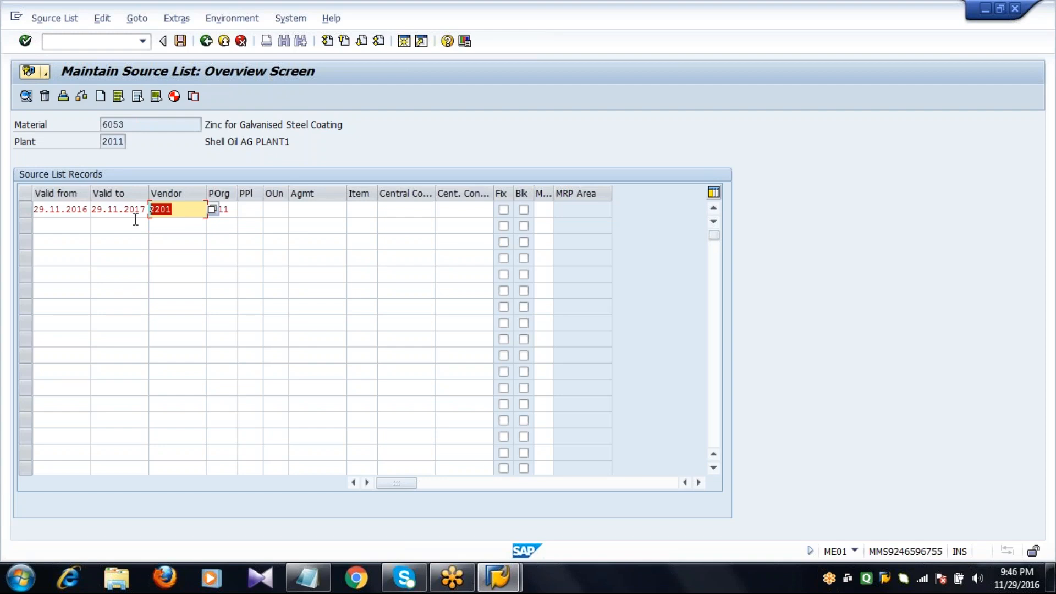
left_click(180, 211)
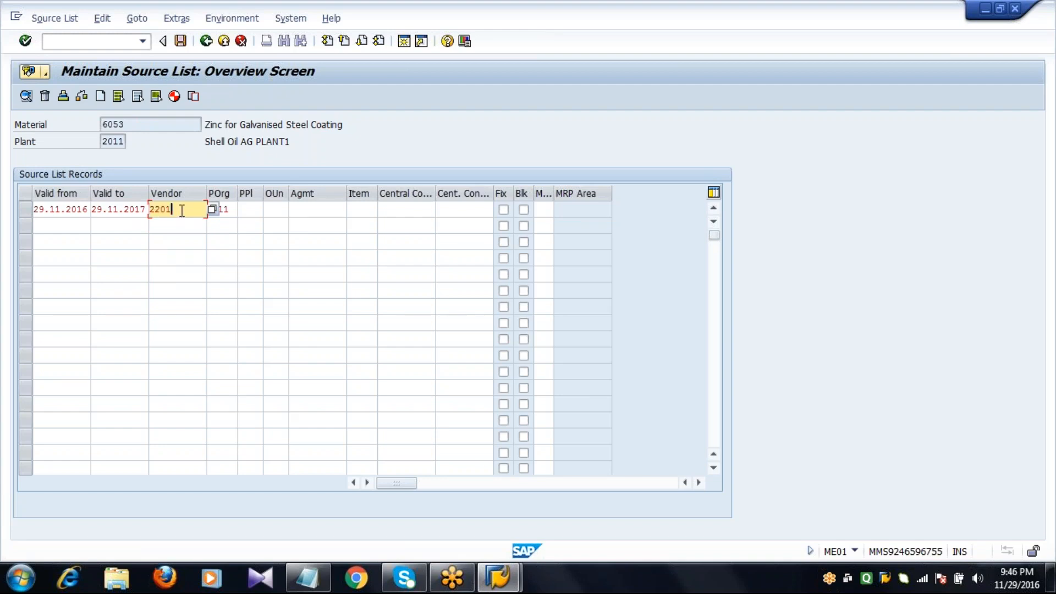
Save the source list and open purchase order creation with transaction ME21N
left_click(180, 41)
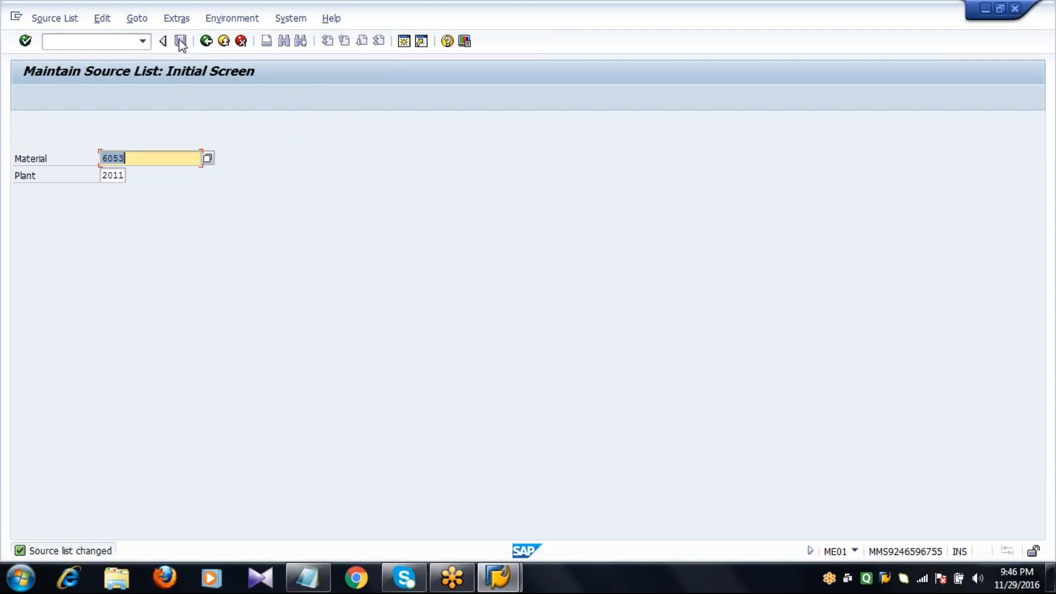
left_click(206, 41)
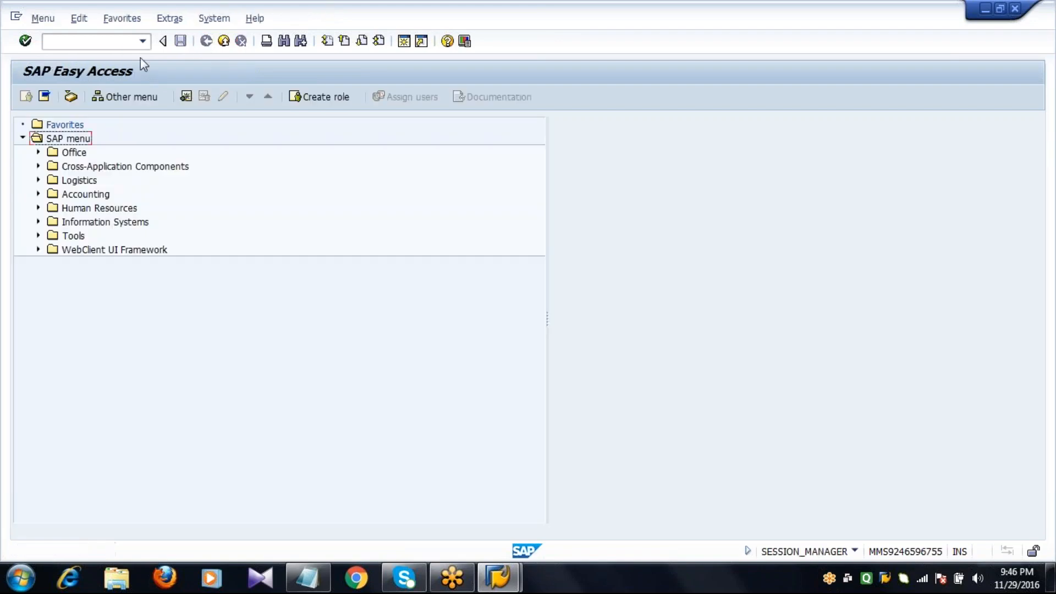
left_click(116, 42)
type("ME21N")
key("Return")
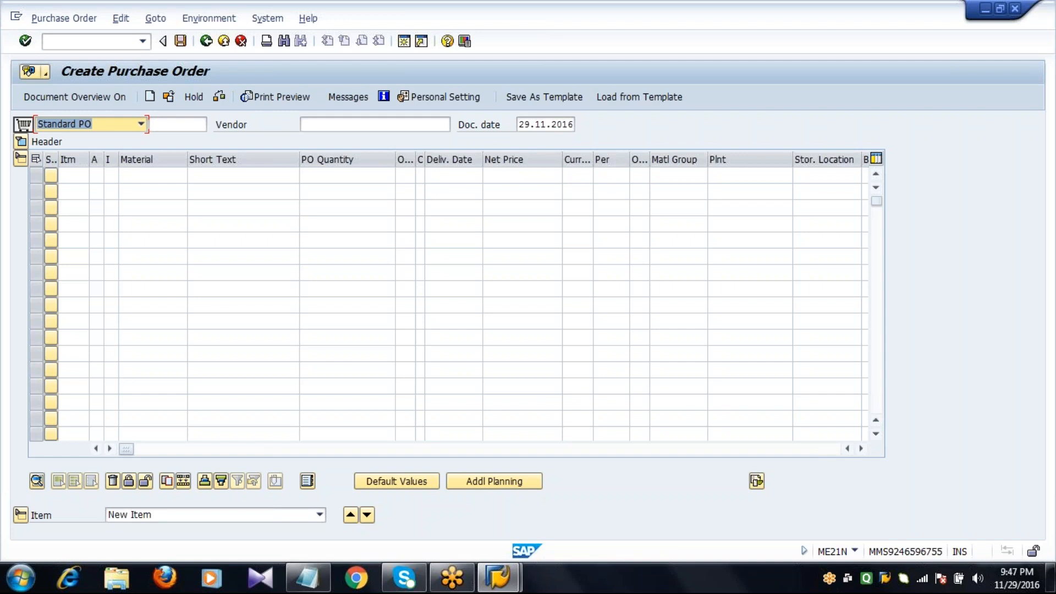
Fill the purchase order header with vendor 2201, purchasing organization 2011, purchasing group 222 and company code 2001
left_click(319, 126)
type("2201")
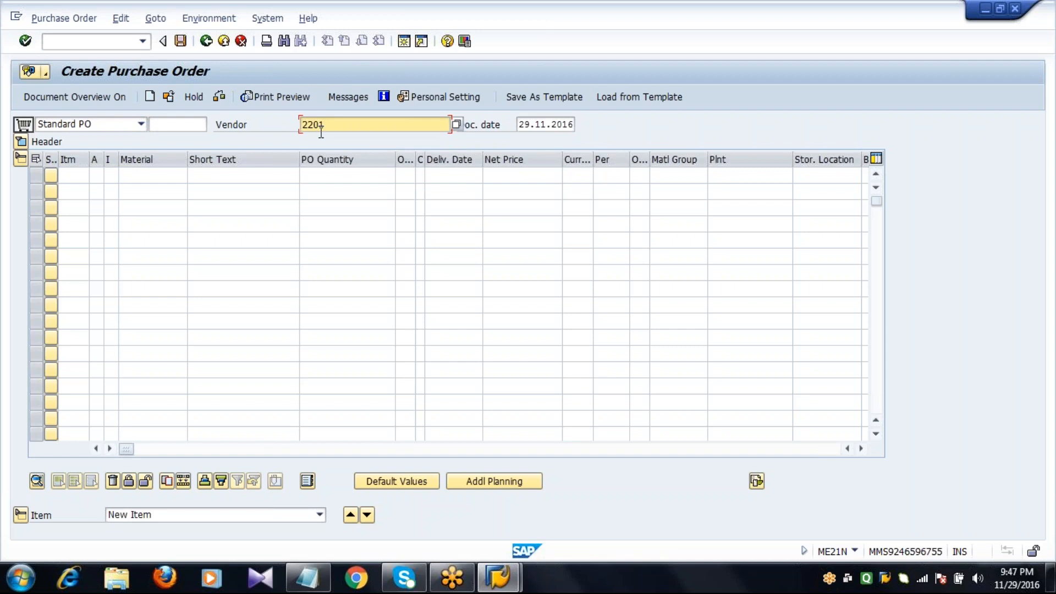
key("Return")
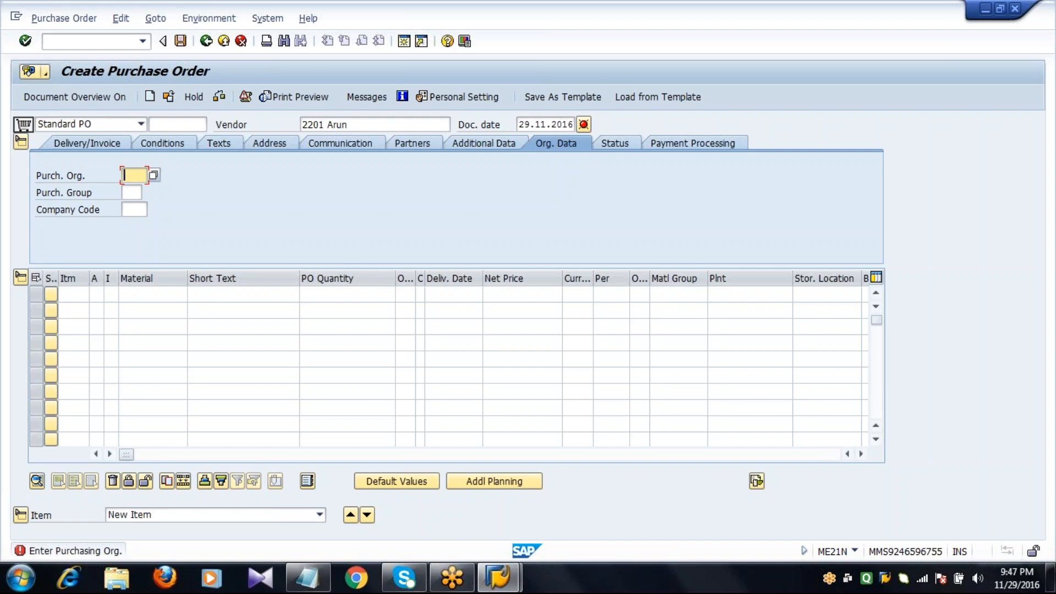
type("2011")
key("Tab")
type("222")
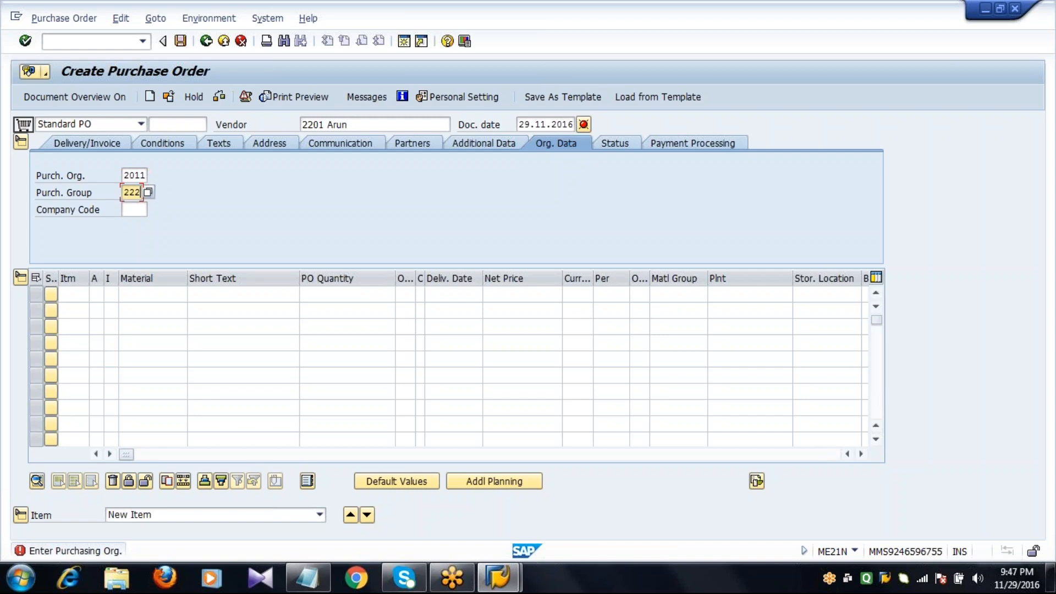
key("Tab")
type("2001")
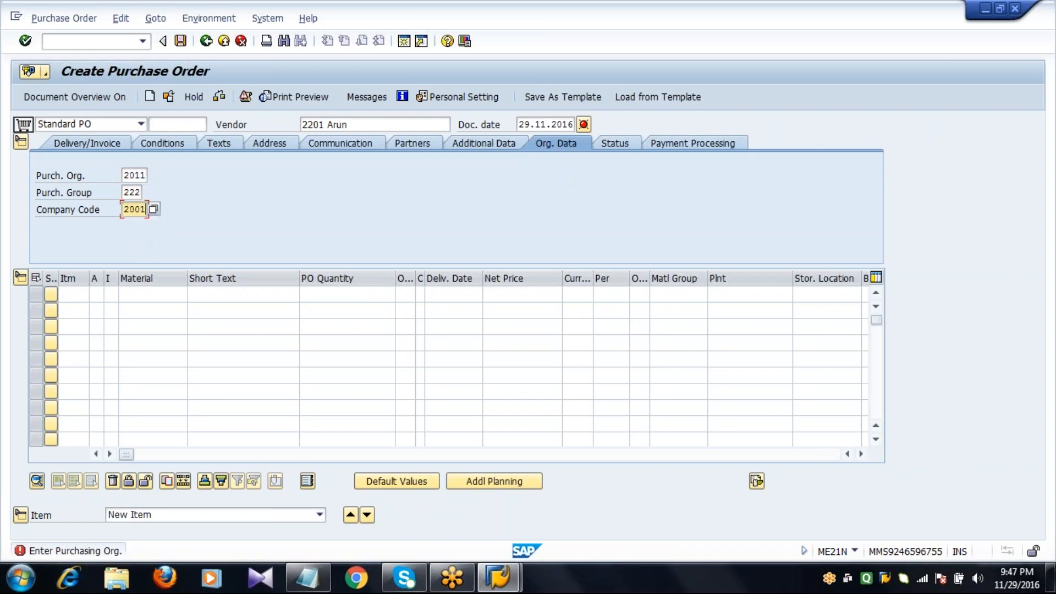
Enter material 6053 with a quantity of 10 in the first purchase order item
key("Tab")
key("Tab")
key("Tab")
key("Tab")
key("Tab")
key("Tab")
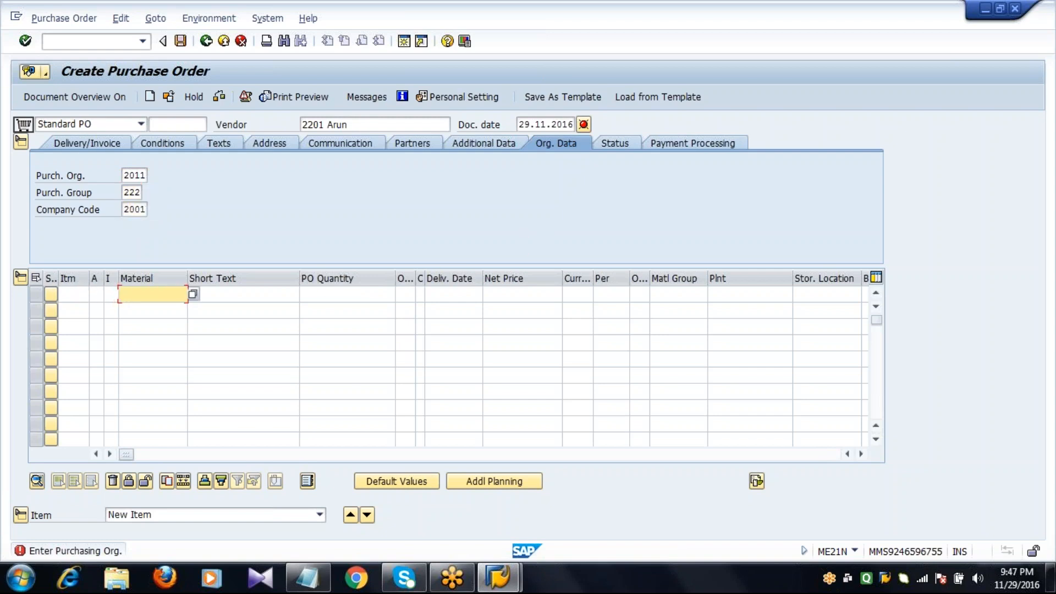
type("6")
key("Down")
key("Return")
key("Tab")
key("Tab")
type("1")
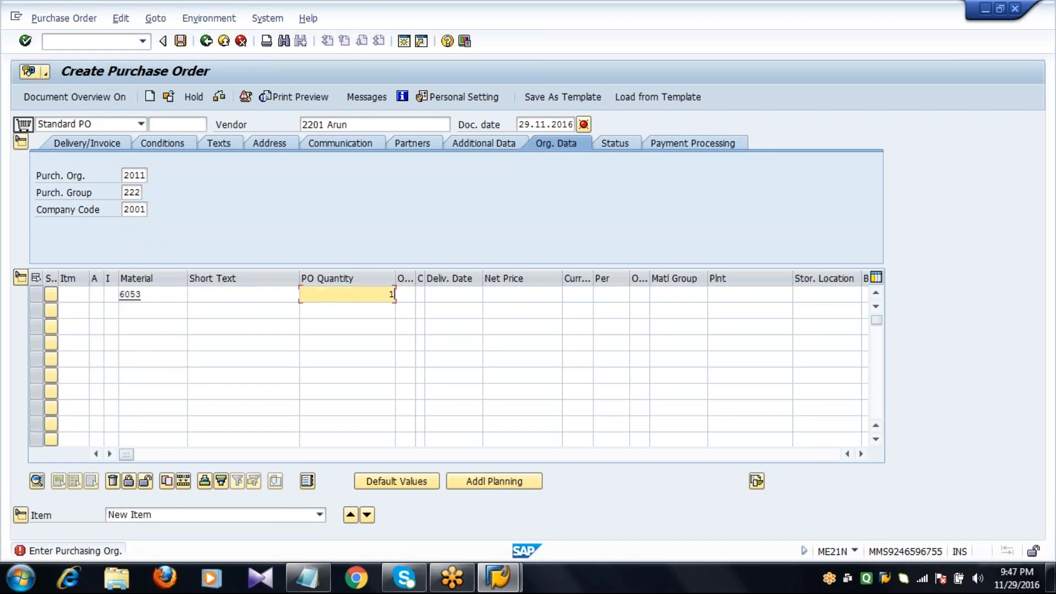
type("0")
Set the item's net price to 100 with currency EUR
key("Tab")
key("Tab")
key("Tab")
type("100")
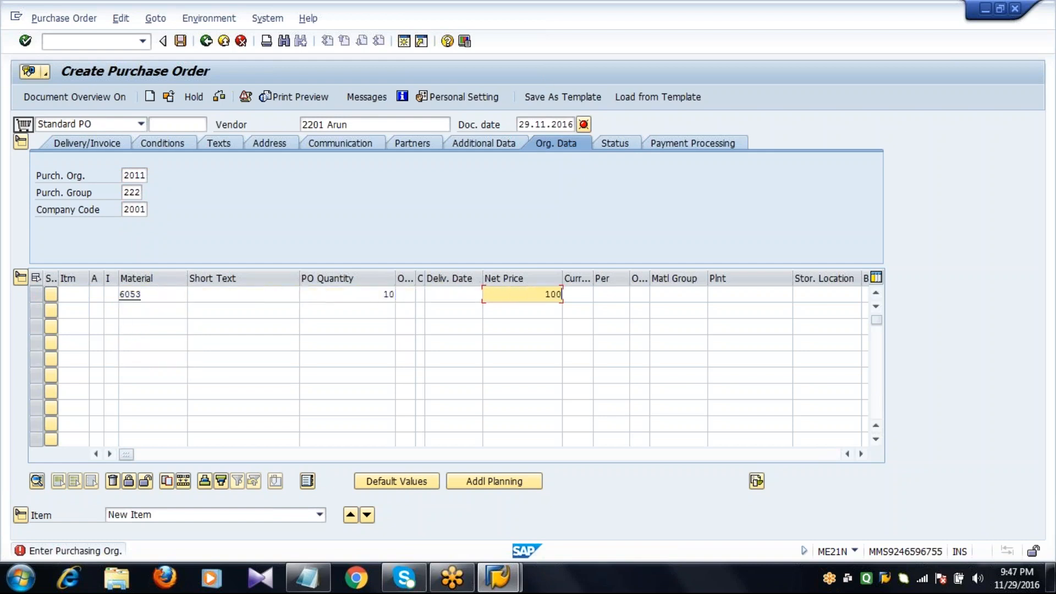
key("Tab")
type("E")
key("Down")
key("Return")
key("Tab")
key("Tab")
key("Tab")
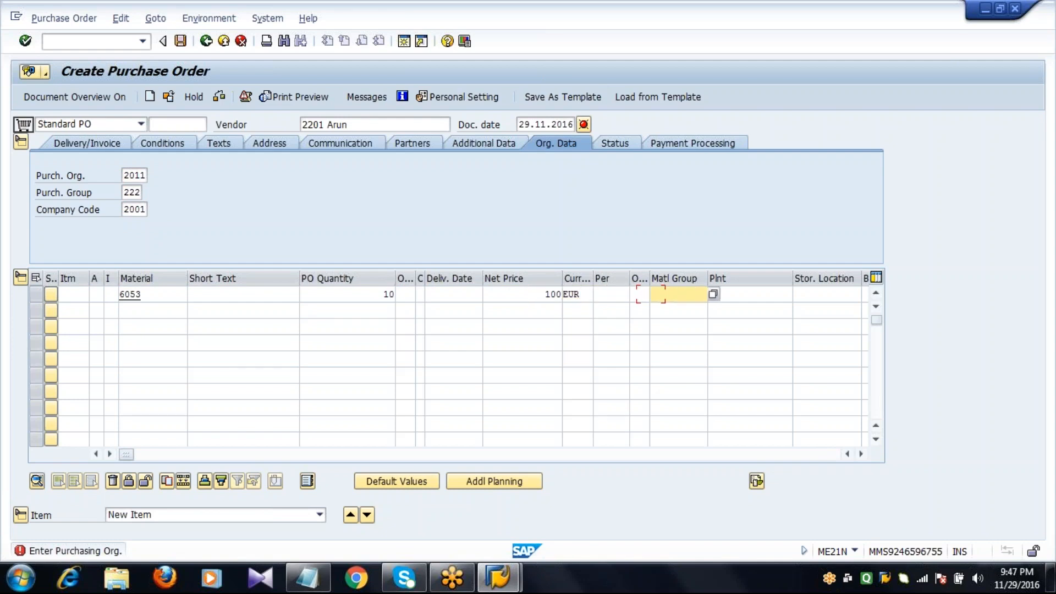
Assign plant 2011 and storage location 0001 to the item and have the purchase order checked
key("Tab")
type("2011")
key("Tab")
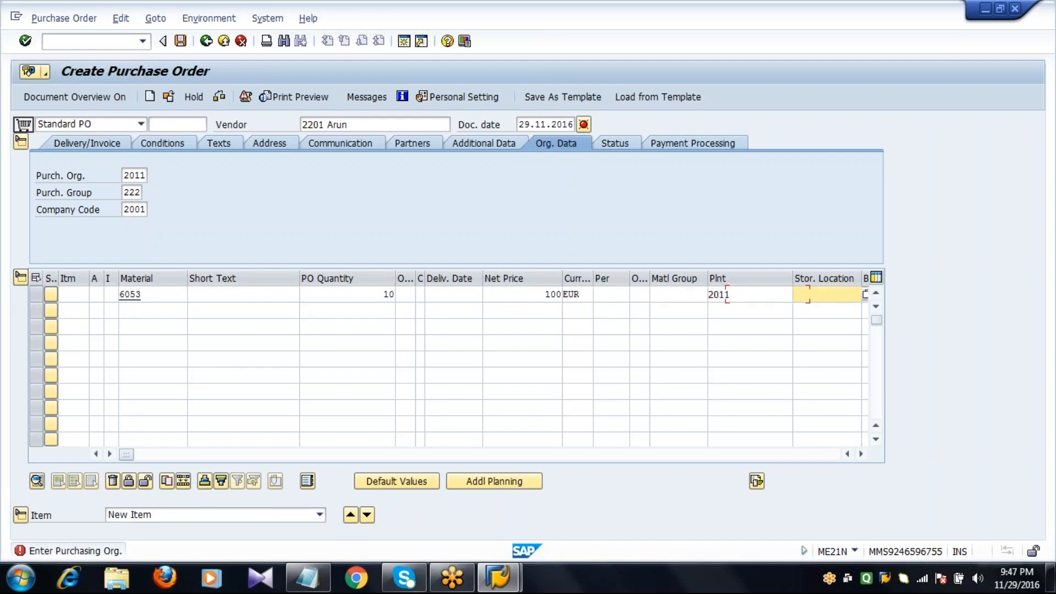
type("0001")
key("Return")
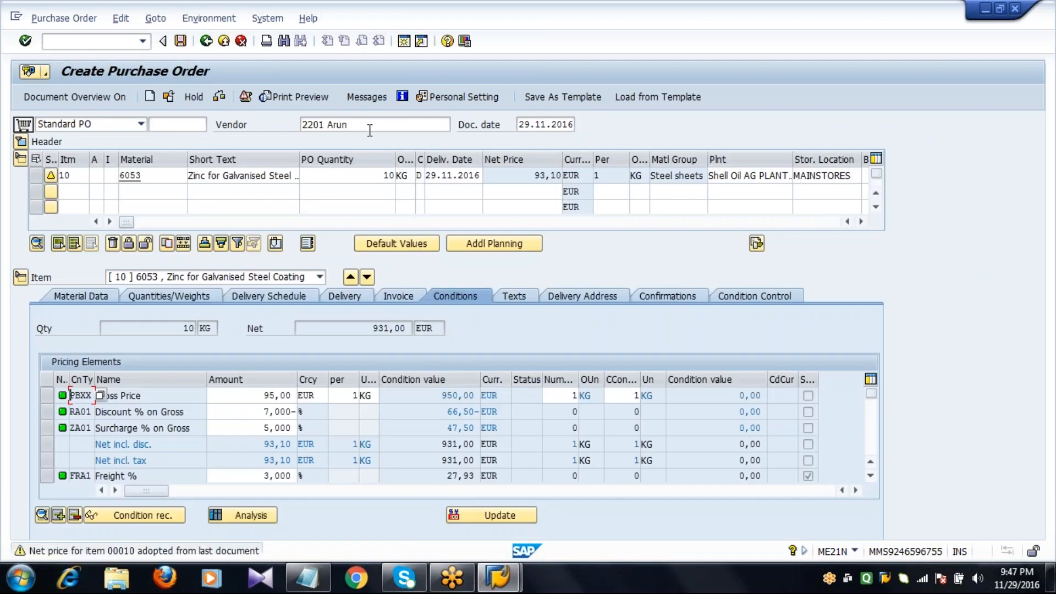
left_click(369, 130)
key("Return")
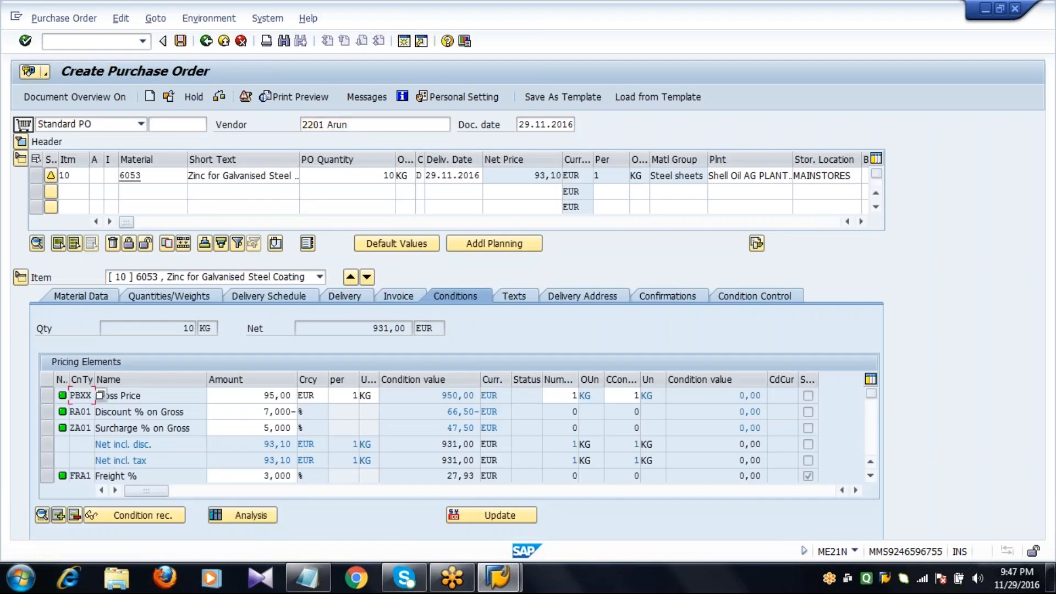
Change the purchase order's vendor to 2202 and have the order checked
left_click(370, 125)
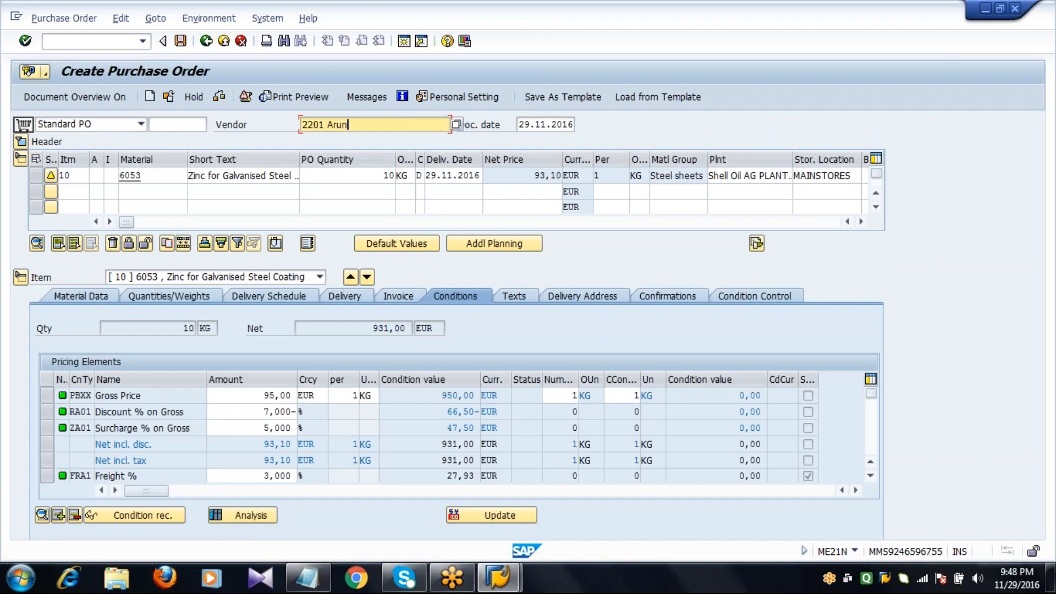
key("BackSpace")
key("BackSpace")
key("BackSpace")
key("BackSpace")
key("BackSpace")
key("BackSpace")
type("2")
key("Return")
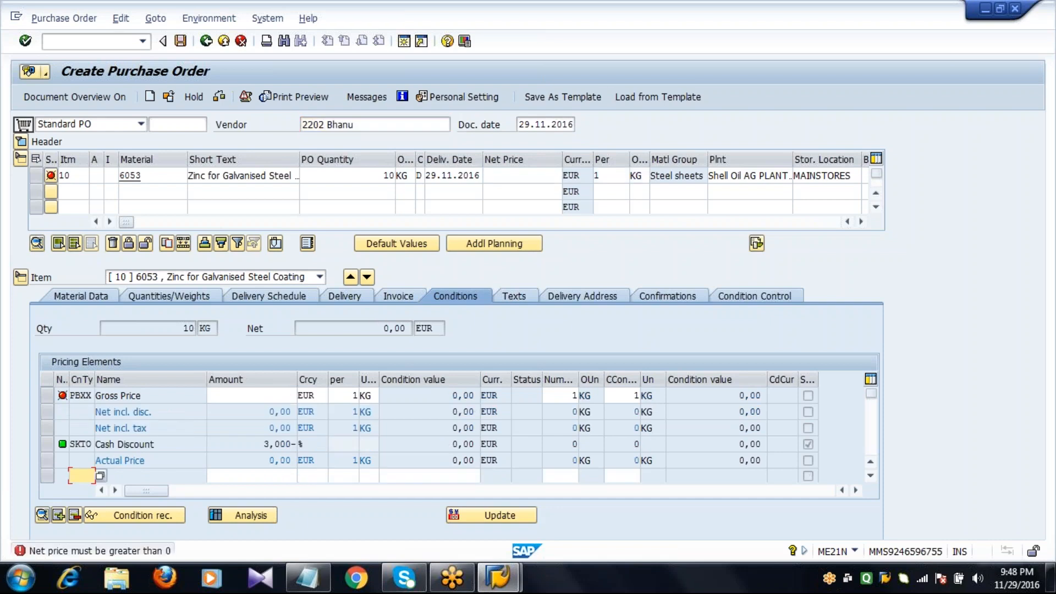
Set the item's net price to 100 for vendor 2202 and have the order rechecked against the source list
left_click(524, 176)
type("1")
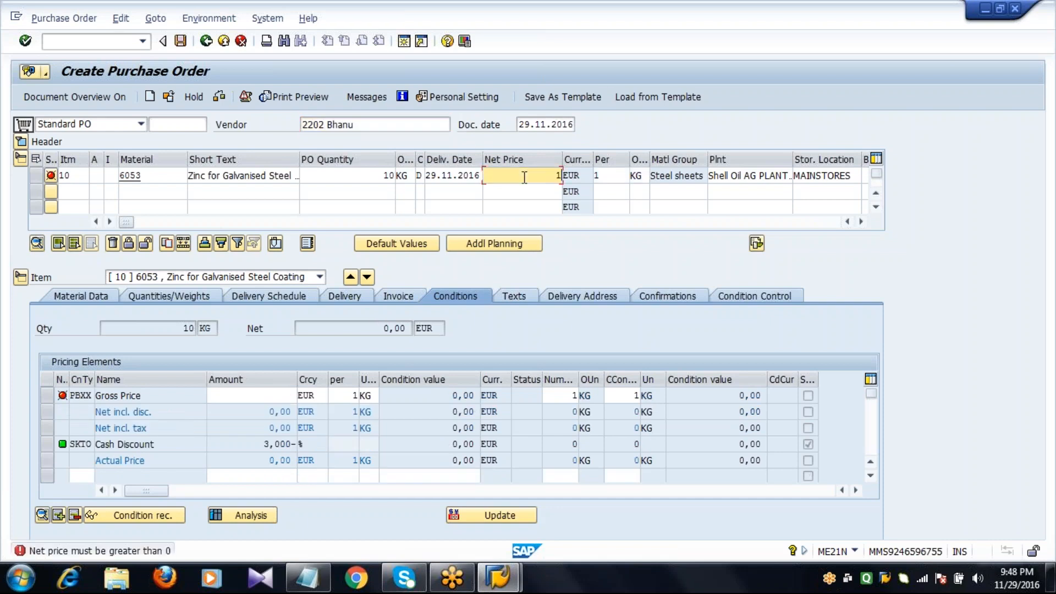
type("00")
key("Return")
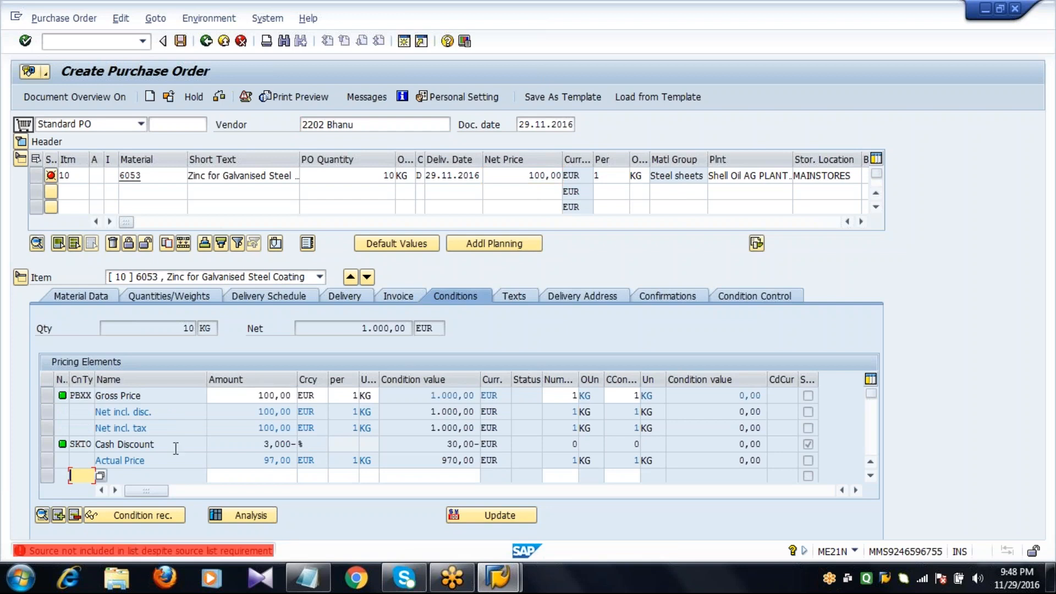
Open the long text of the source list error message, review its diagnosis and procedure, and close it
left_click(93, 552)
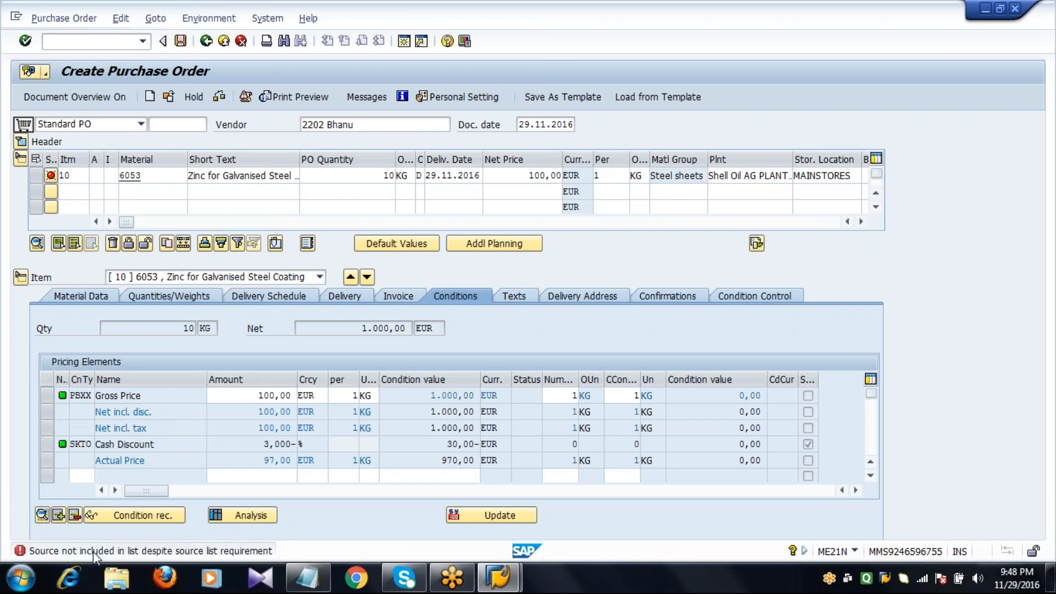
double_click(94, 553)
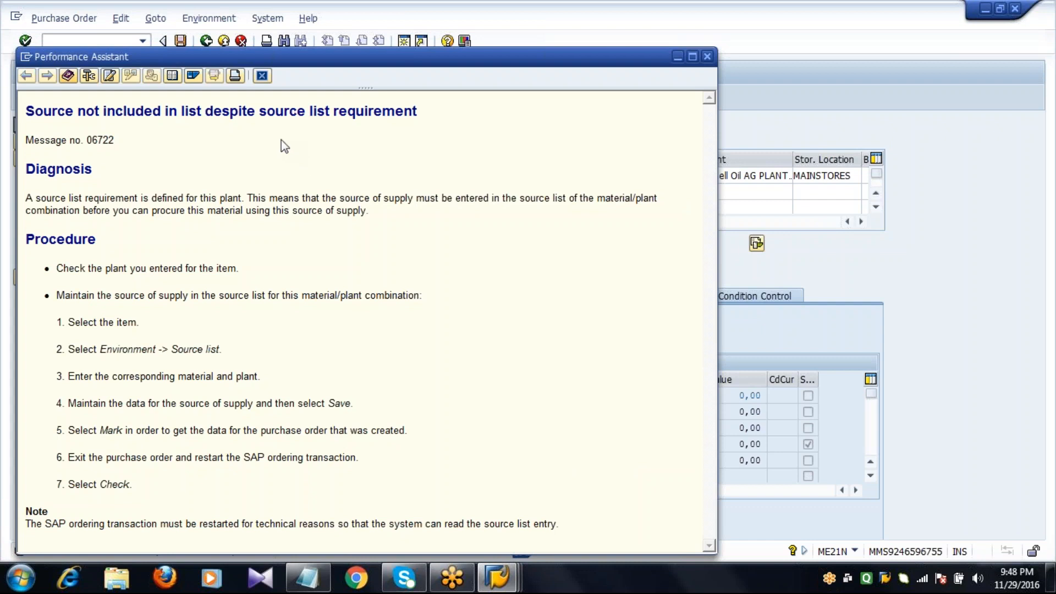
left_click(261, 76)
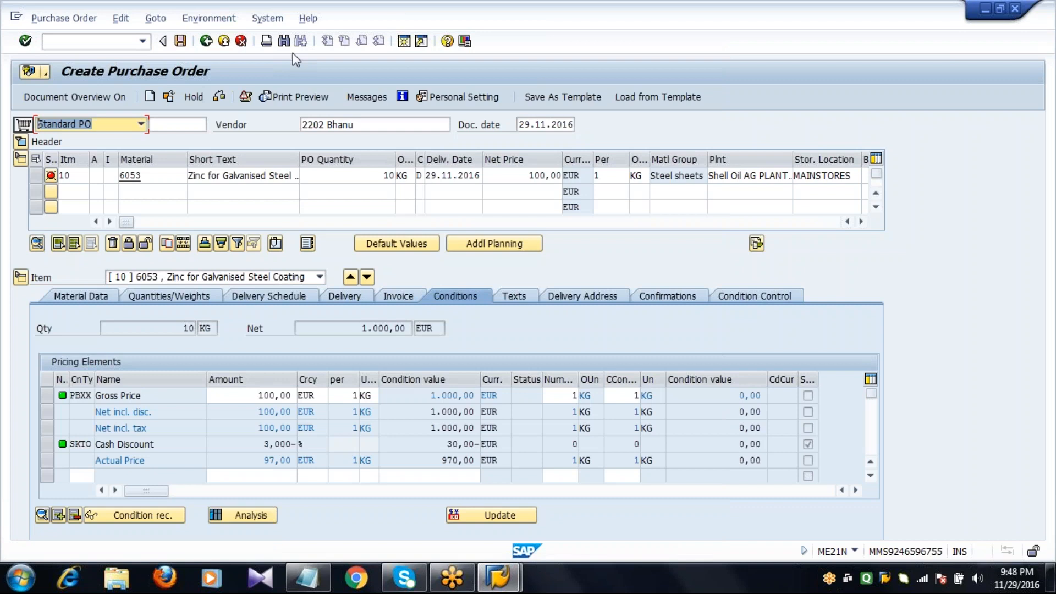
Change the purchase order's vendor to 2203 and have the order checked against the source list
left_click(373, 126)
key("BackSpace")
key("BackSpace")
key("BackSpace")
key("BackSpace")
key("BackSpace")
key("BackSpace")
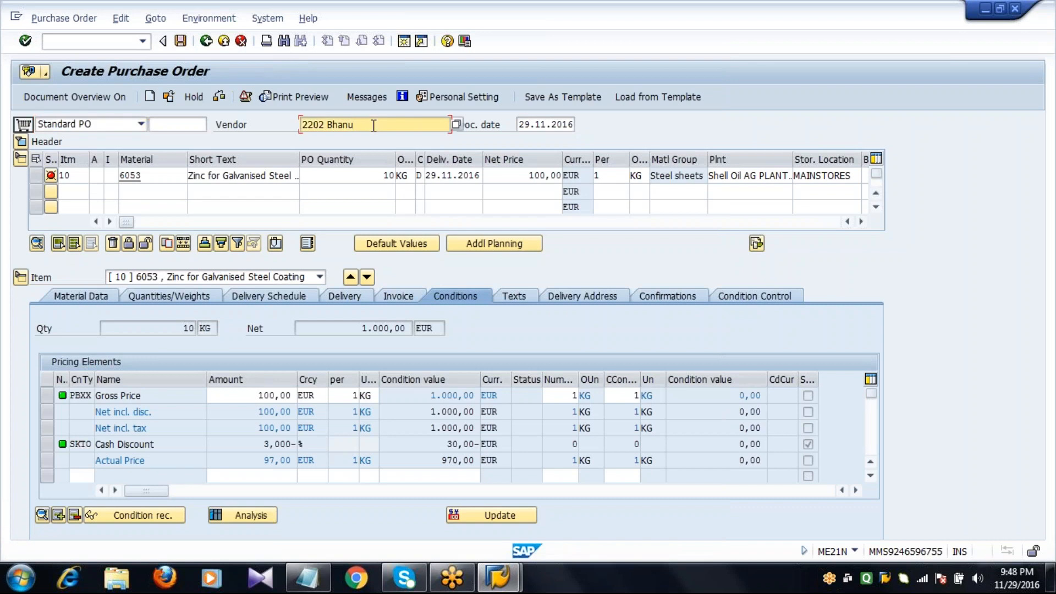
key("BackSpace")
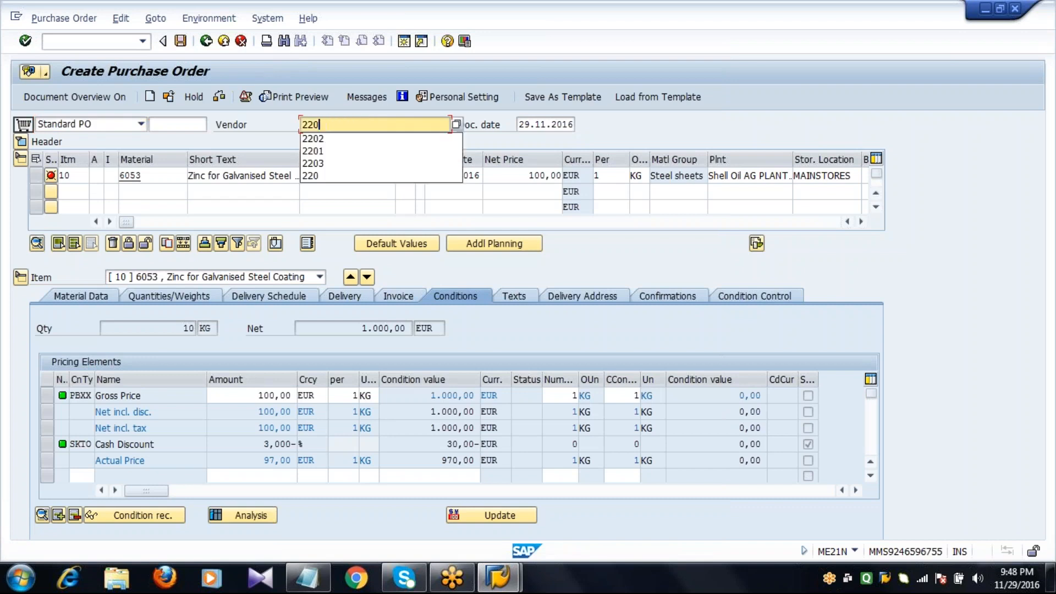
type("3")
key("Return")
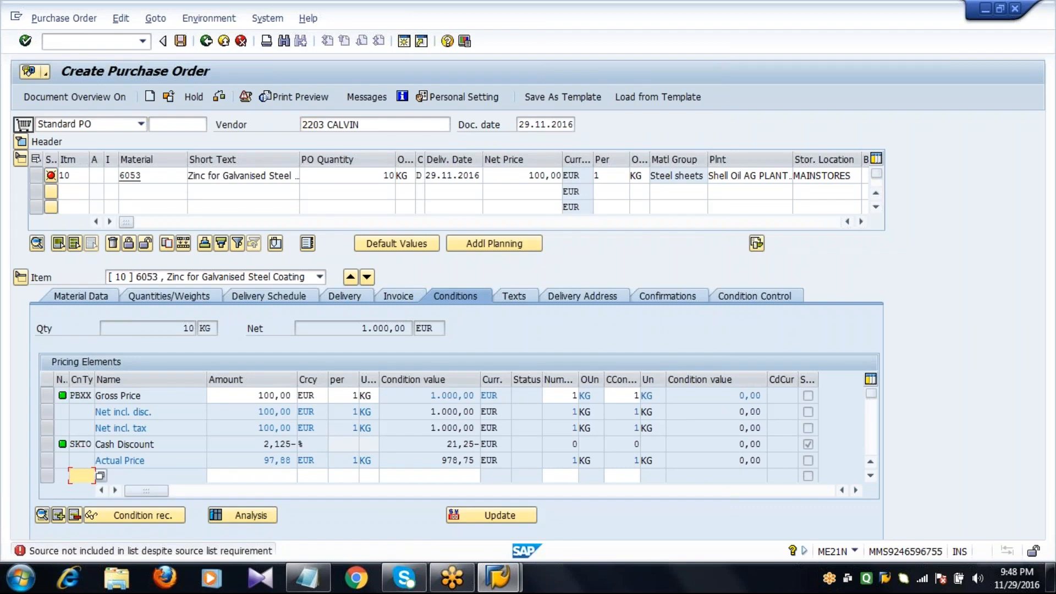
Change the purchase order's vendor to 2201, have the order checked, and exit to the SAP Easy Access screen
left_click(363, 125)
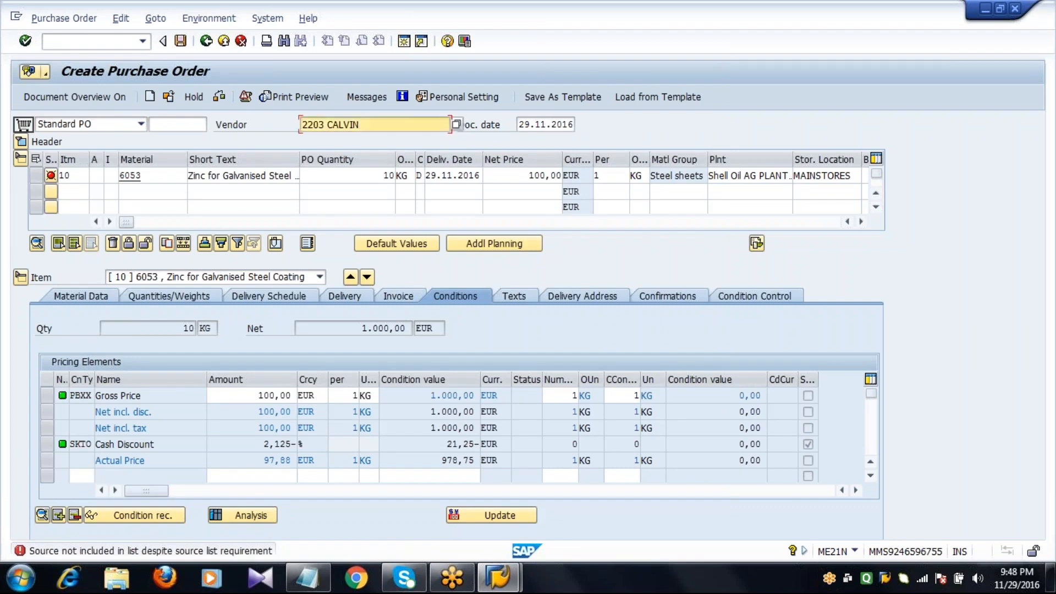
key("BackSpace")
key("BackSpace")
key("BackSpace")
key("BackSpace")
key("BackSpace")
key("BackSpace")
key("BackSpace")
key("BackSpace")
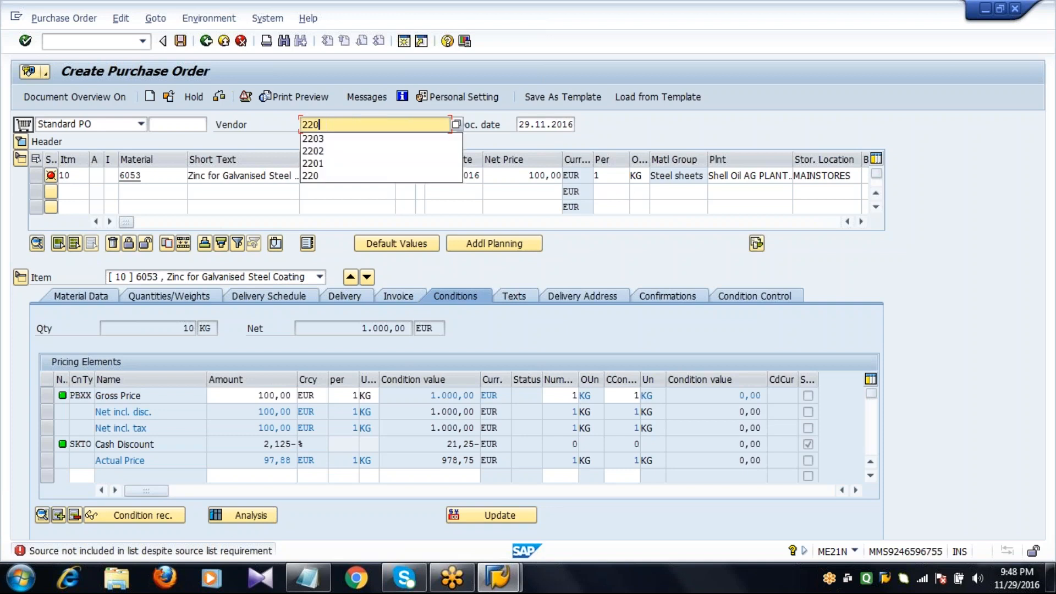
type("1")
key("Return")
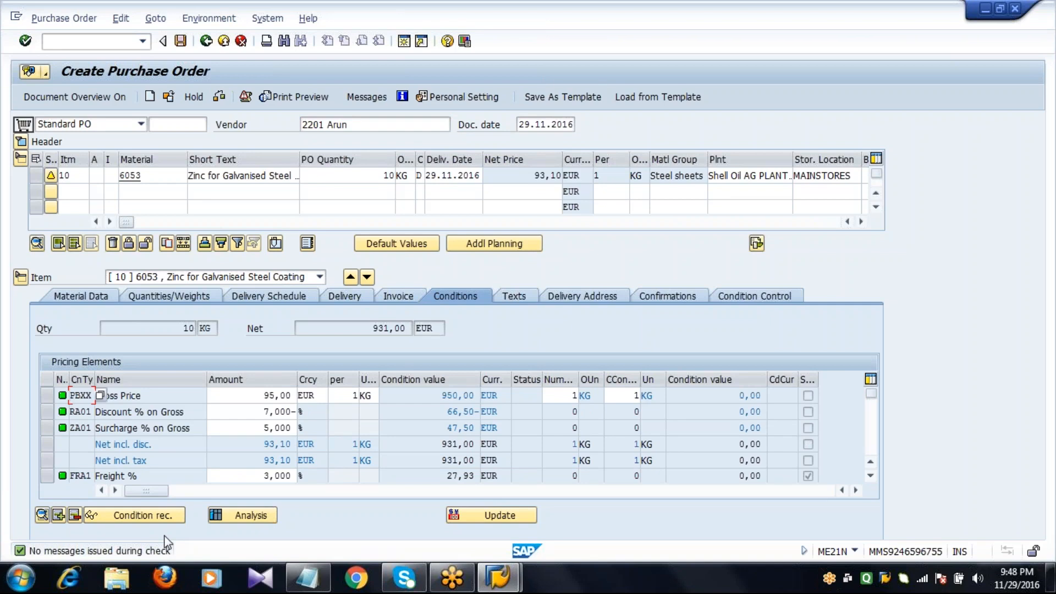
left_click(224, 41)
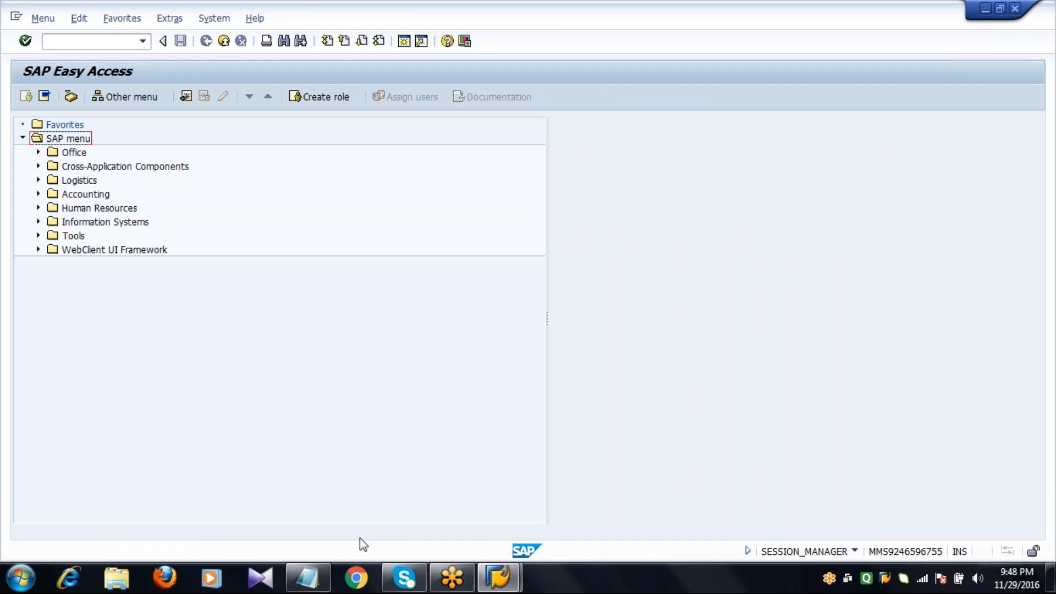
Switch to the MM - Part1 notes in Notepad and insert a block of blank lines below MEQ3 in the Quota Arrangement section
left_click(308, 577)
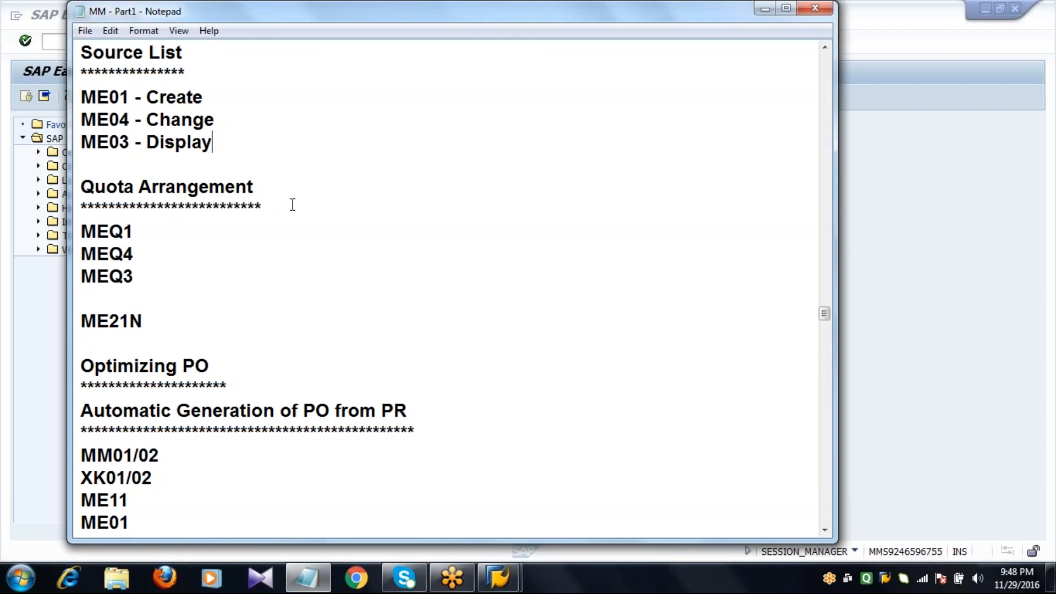
double_click(292, 205)
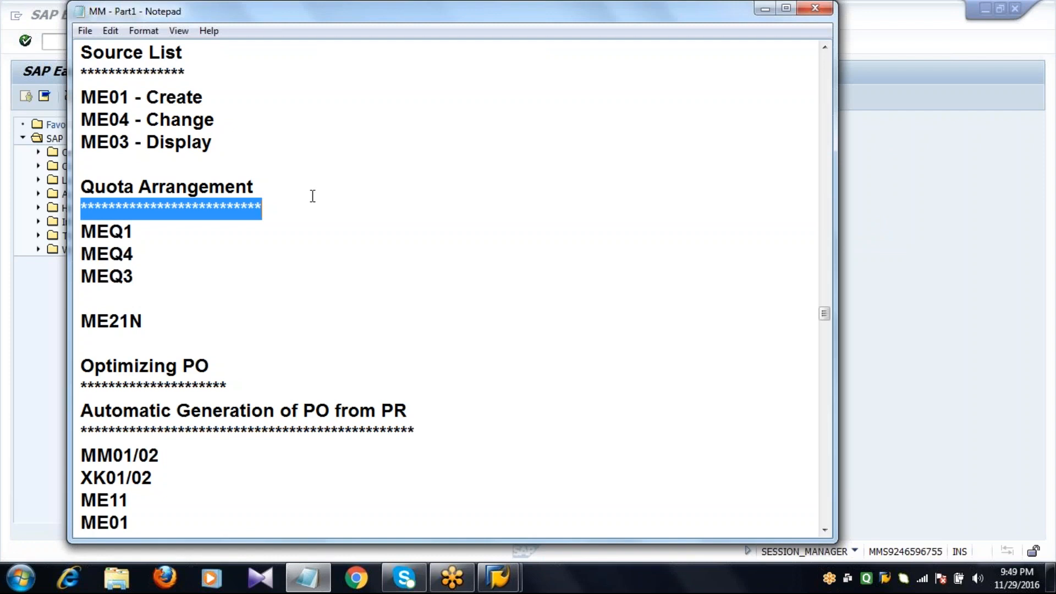
left_click(825, 530)
left_click(825, 531)
left_click(825, 530)
left_click(825, 531)
left_click(824, 531)
left_click(825, 531)
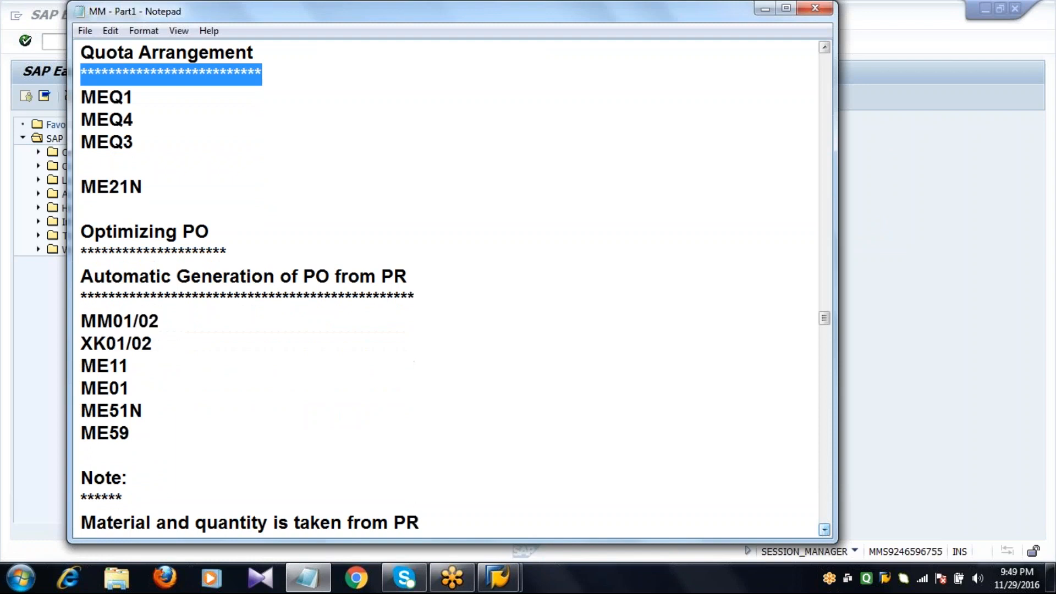
left_click(234, 153)
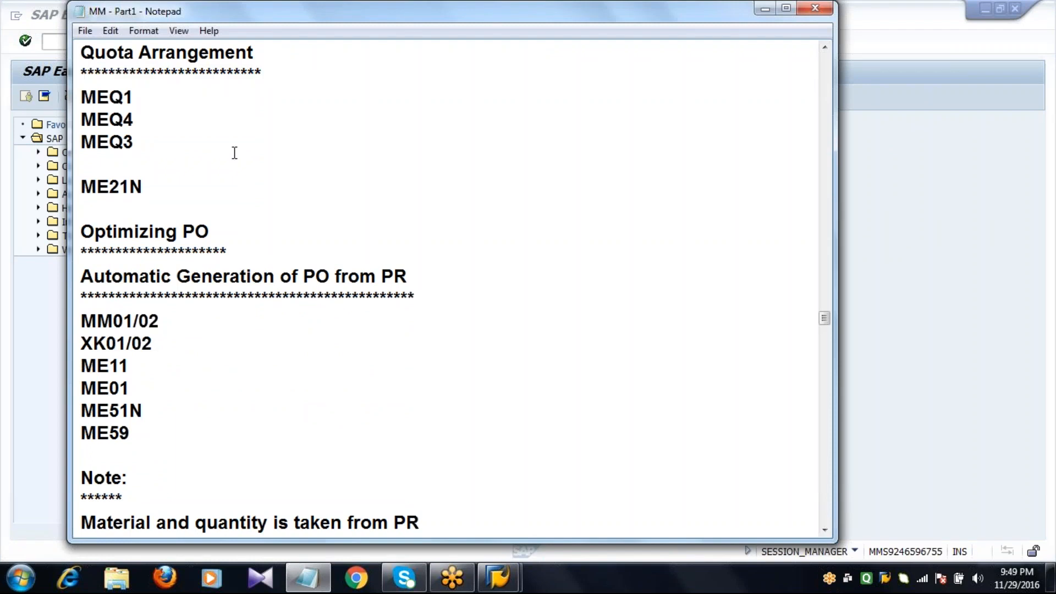
key("Return")
key("Return")
key("Return")
key("Return")
key("Return")
key("Return")
key("Return")
key("Return")
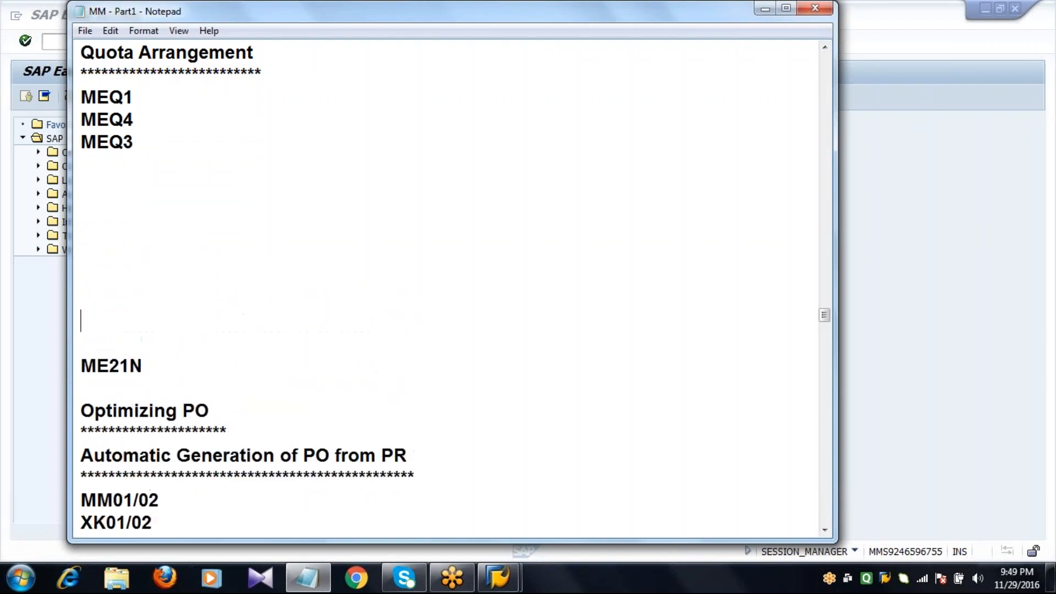
key("Return")
key("Return")
key("Return")
key("Return")
key("Return")
key("Return")
key("Return")
key("Return")
key("Return")
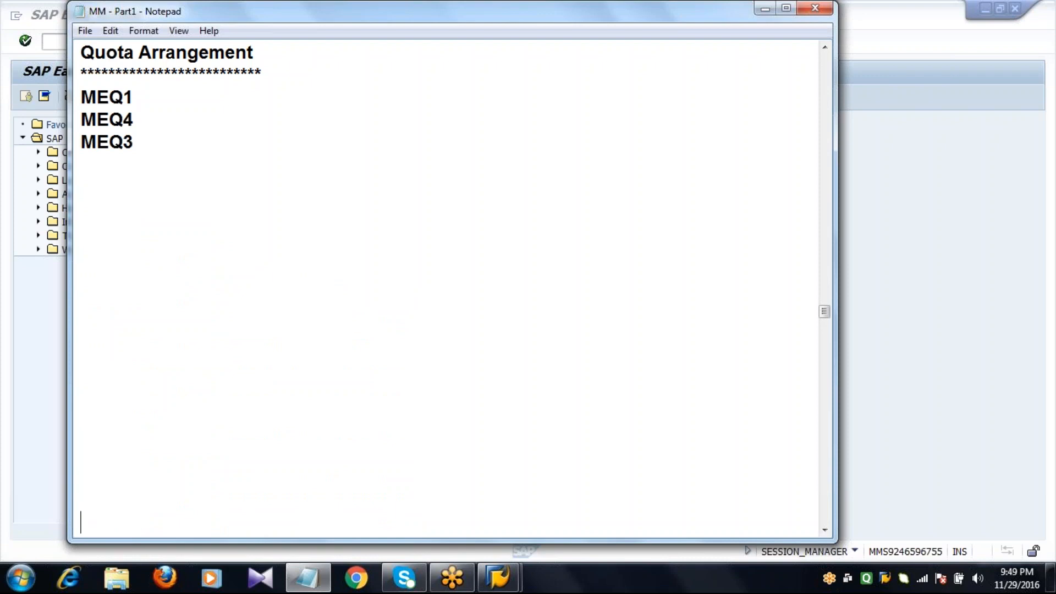
Note material 6053 below the quota arrangement transaction codes, followed by vendors 2201, 2202 and 2203 on separate lines
left_click(130, 180)
type("6053")
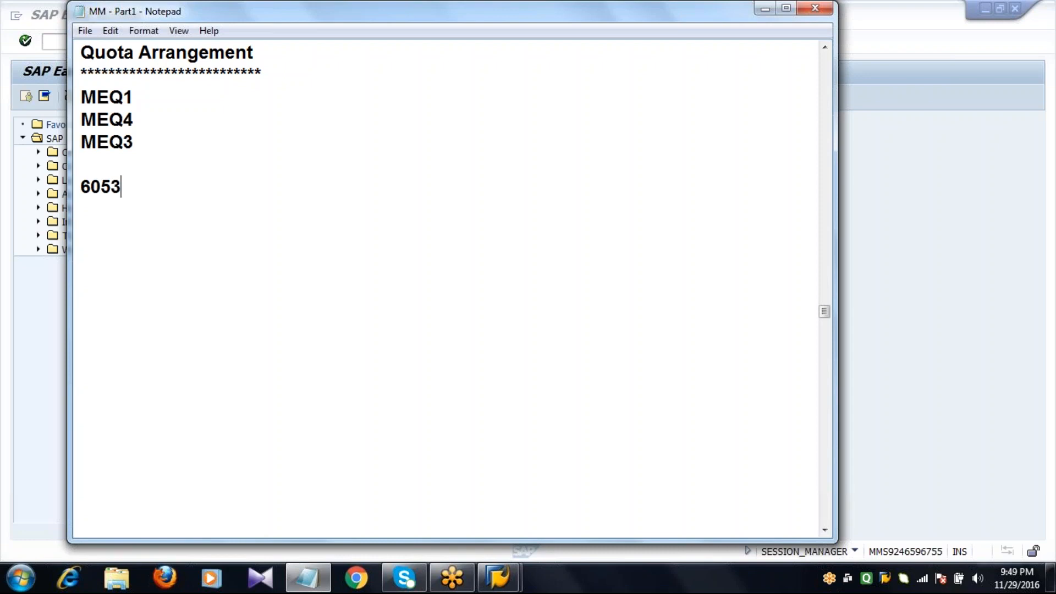
key("Return")
key("Return")
type("2201")
key("Return")
type("2202")
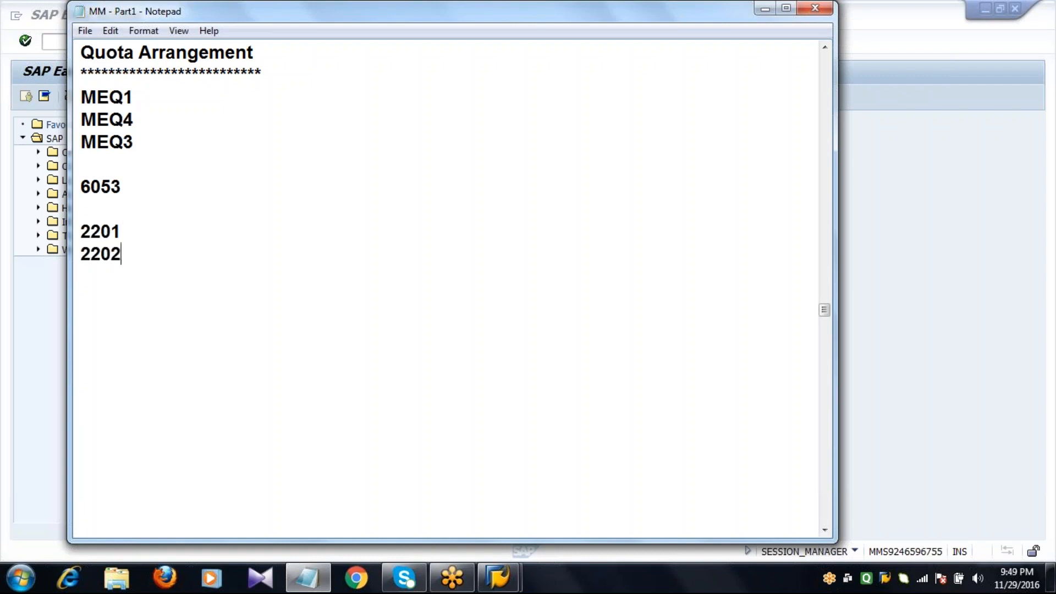
key("Return")
type("2203")
key("Return")
key("Return")
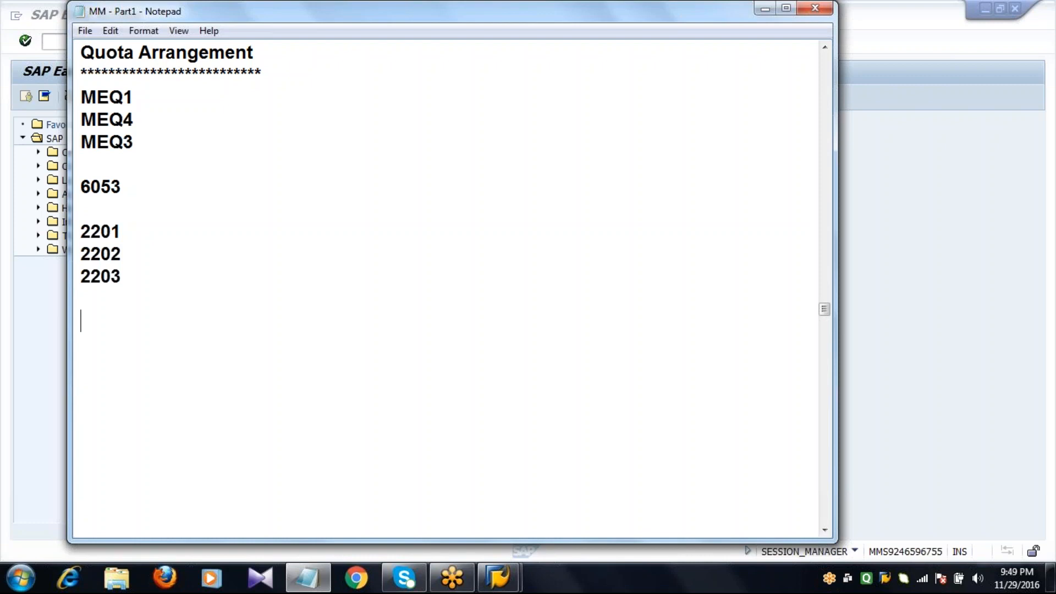
Note 200000 next to vendor 2201 and 150000 next to vendor 2202, each separated by a dash
left_click(138, 231)
type("-")
type("200000")
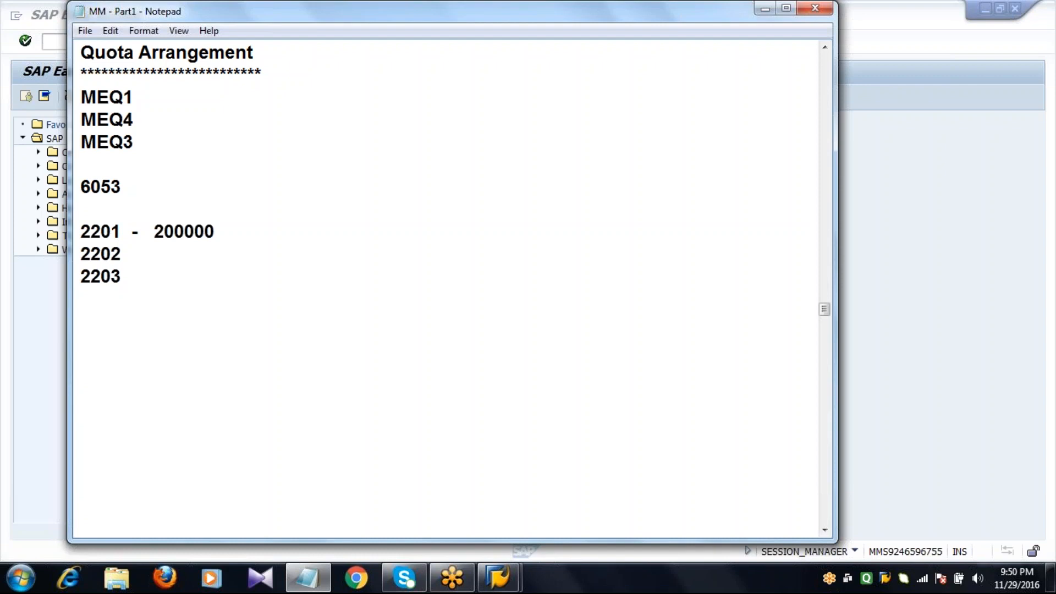
left_click(121, 254)
type("-")
left_click(159, 237)
left_click(152, 255)
type("150000")
Note 100000 next to vendor 2203 after a dash, aligned with the figures above, and add blank lines below
key("Down")
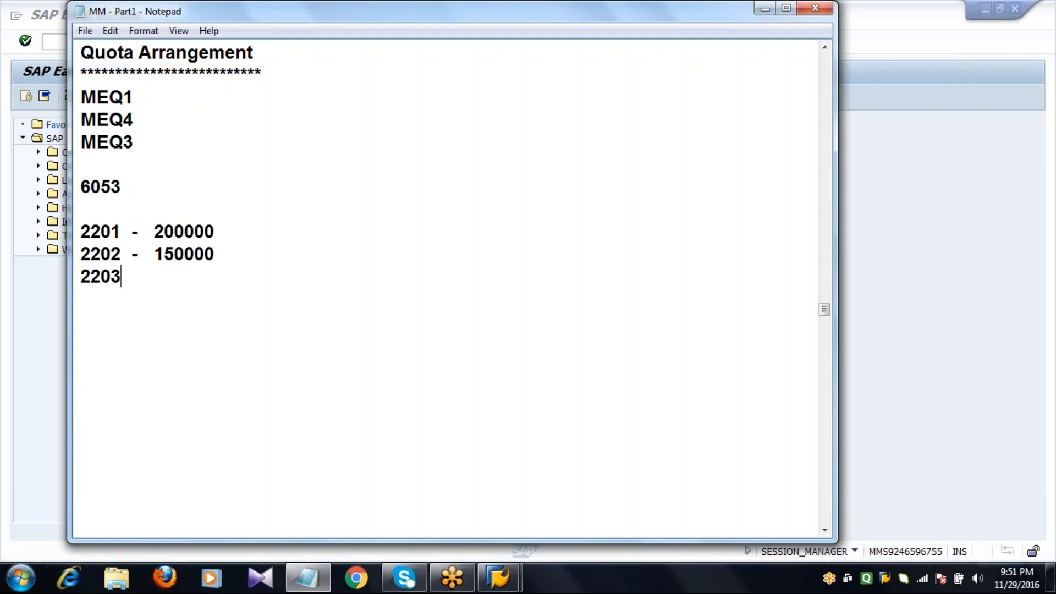
type("-    100")
key("BackSpace")
key("BackSpace")
key("BackSpace")
key("BackSpace")
type("100000")
key("Return")
key("Return")
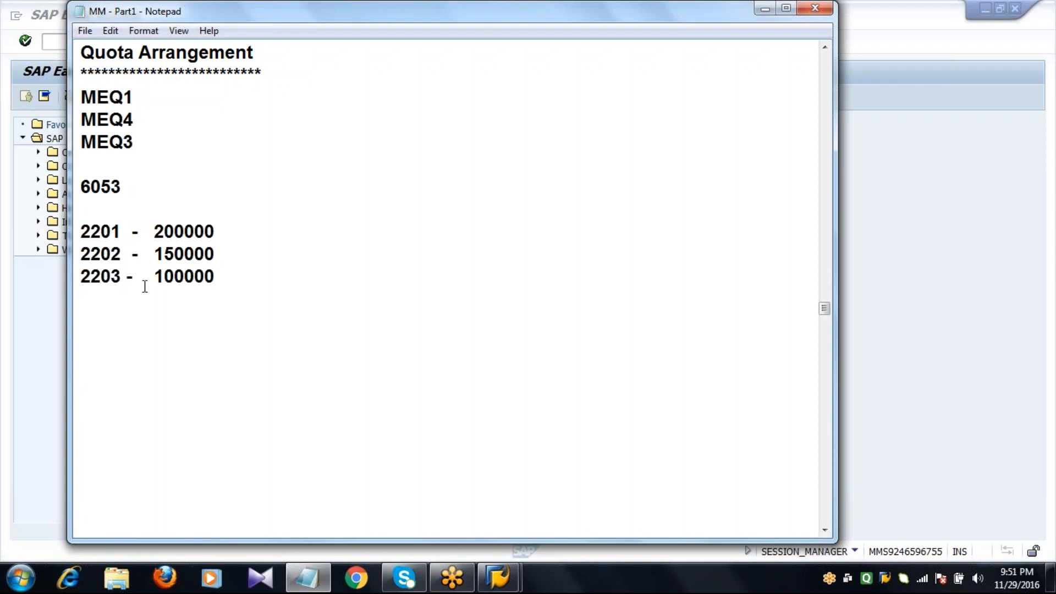
Examine the vendor lines in the notes, comparing the figures assigned to vendors 2201, 2202 and 2203
left_click(155, 232)
left_click(144, 259)
left_click(82, 232)
left_click_drag(155, 232, 234, 238)
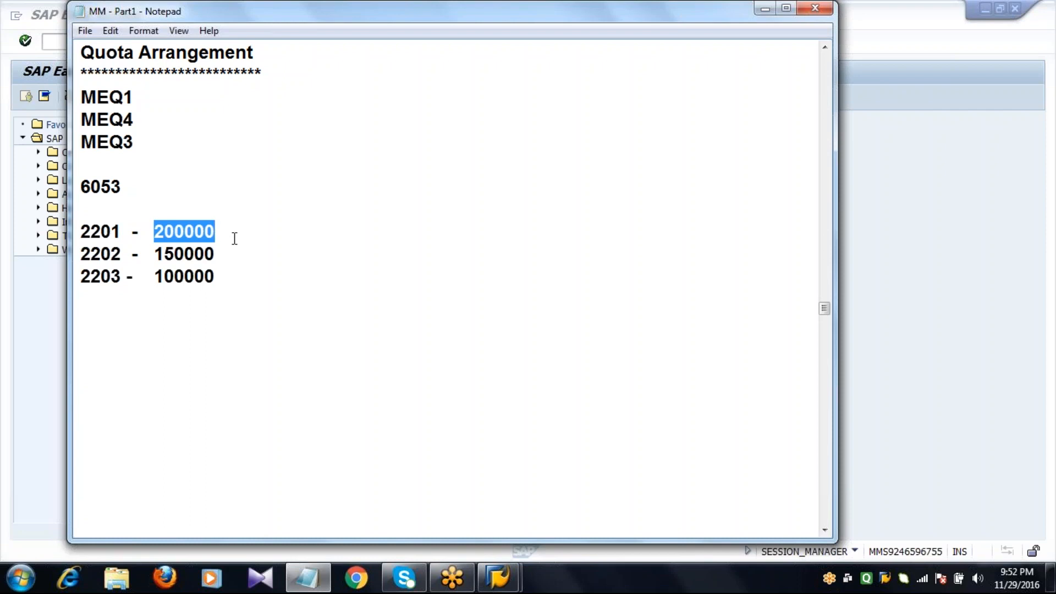
left_click(114, 255)
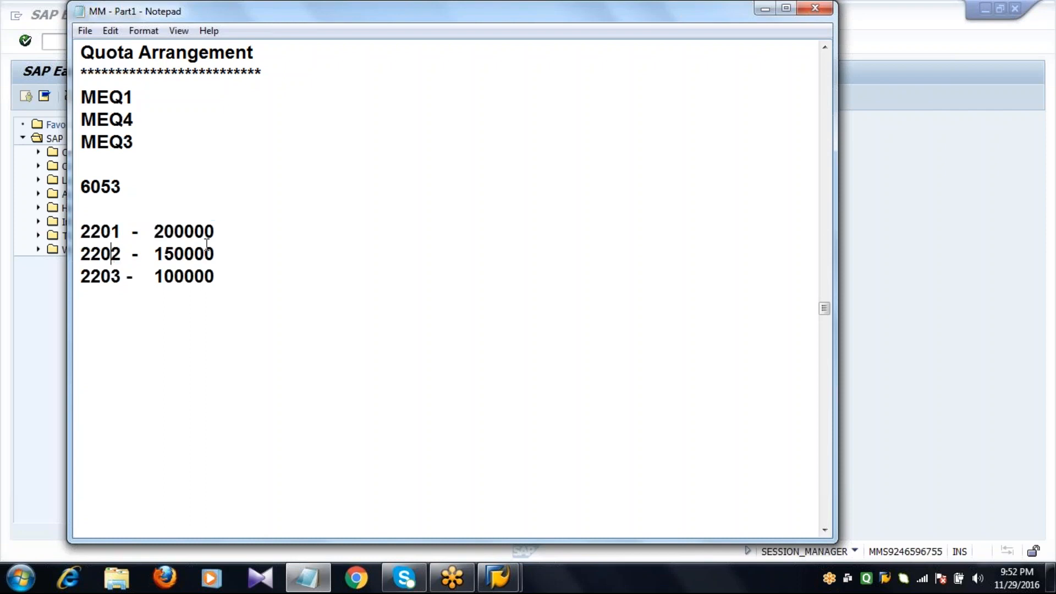
left_click(225, 252)
left_click(236, 275)
left_click(150, 230)
left_click(253, 240)
left_click_drag(82, 231, 241, 230)
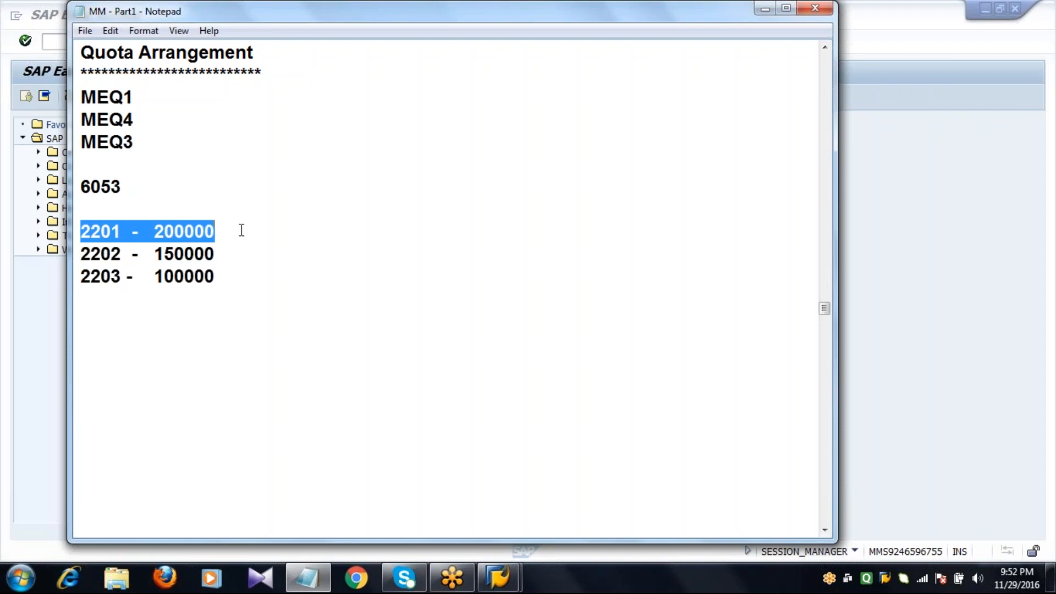
left_click(241, 230)
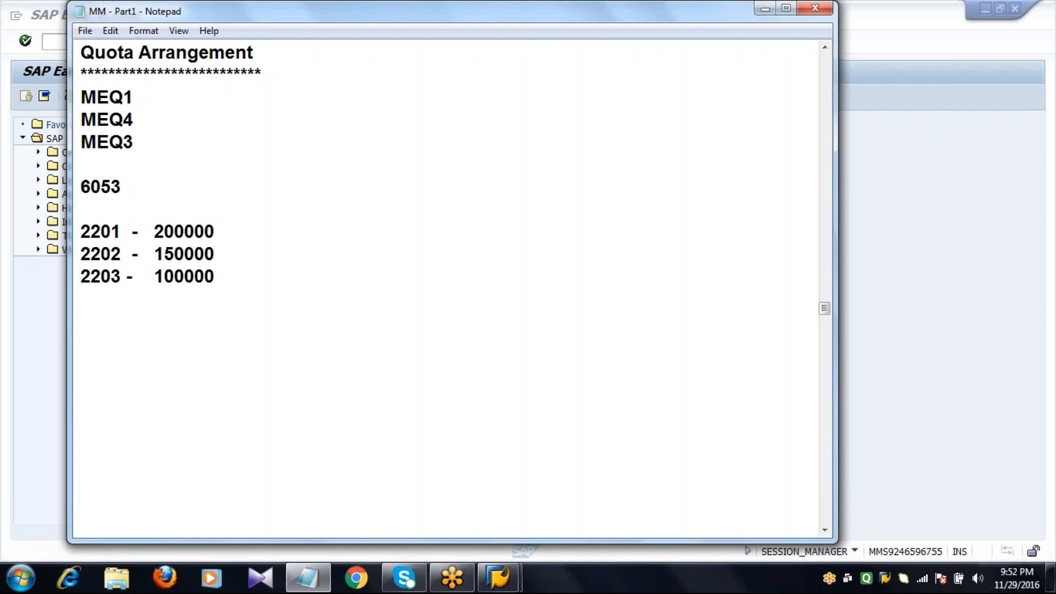
left_click(85, 232)
left_click_drag(84, 231, 124, 229)
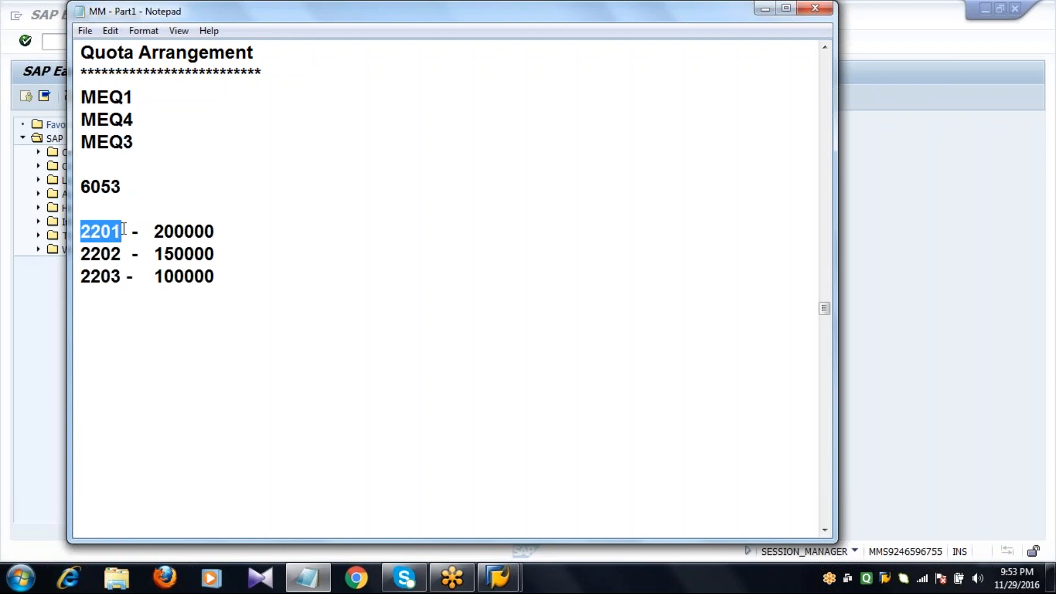
left_click(124, 229)
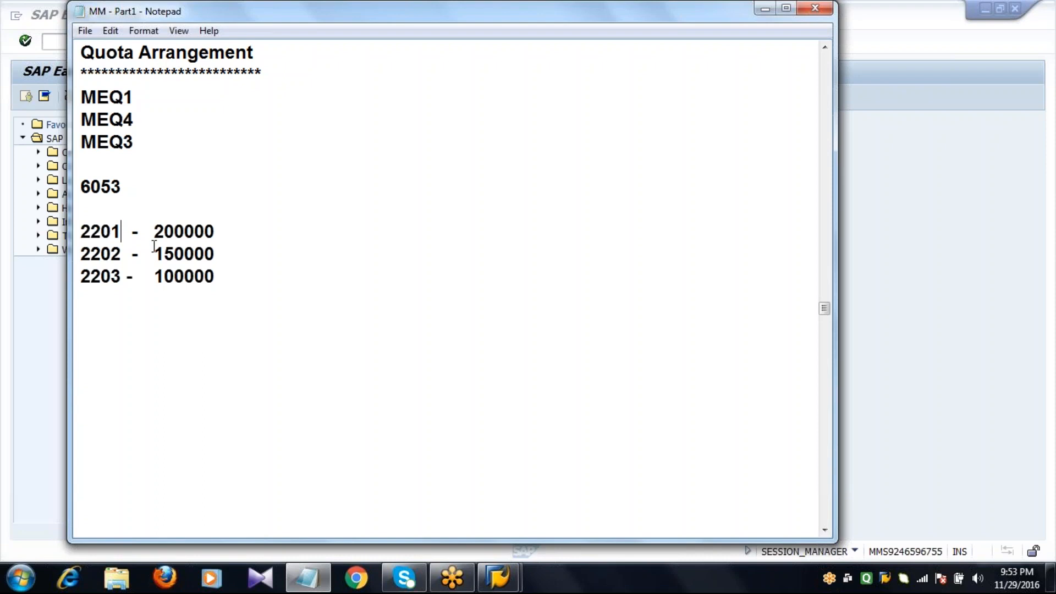
left_click_drag(155, 253, 228, 280)
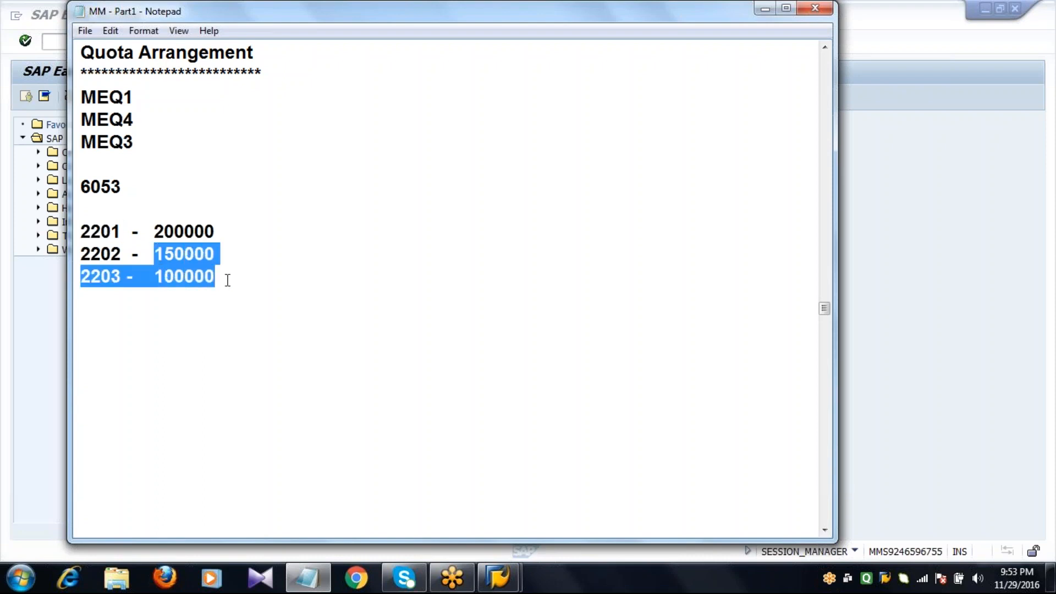
Start a formula line below the vendor list in the notes with "quota rating =", leaving a blank line above it
left_click(227, 280)
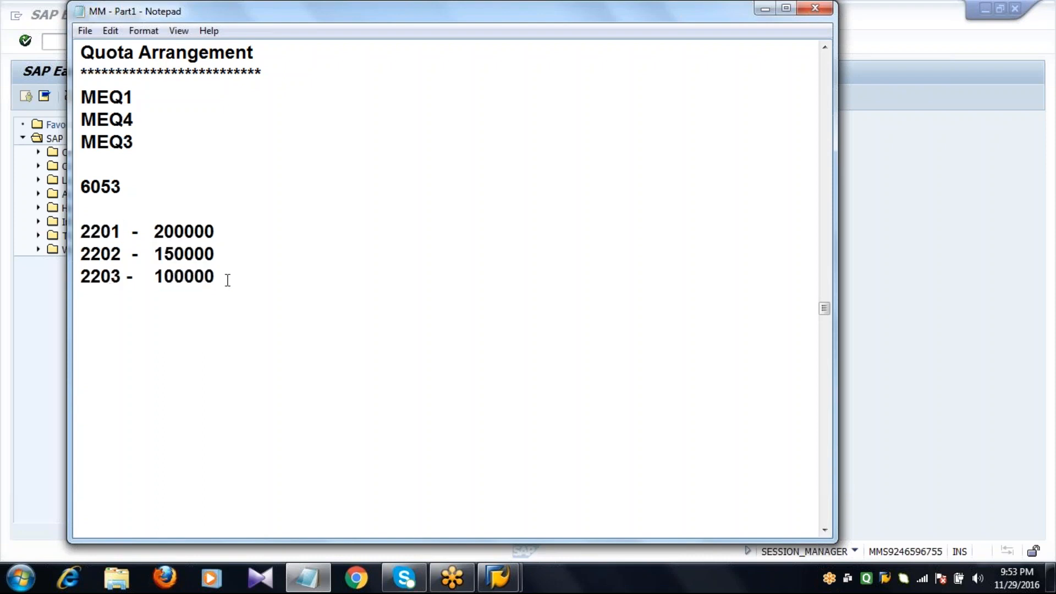
key("Return")
key("Return")
type("QUOT")
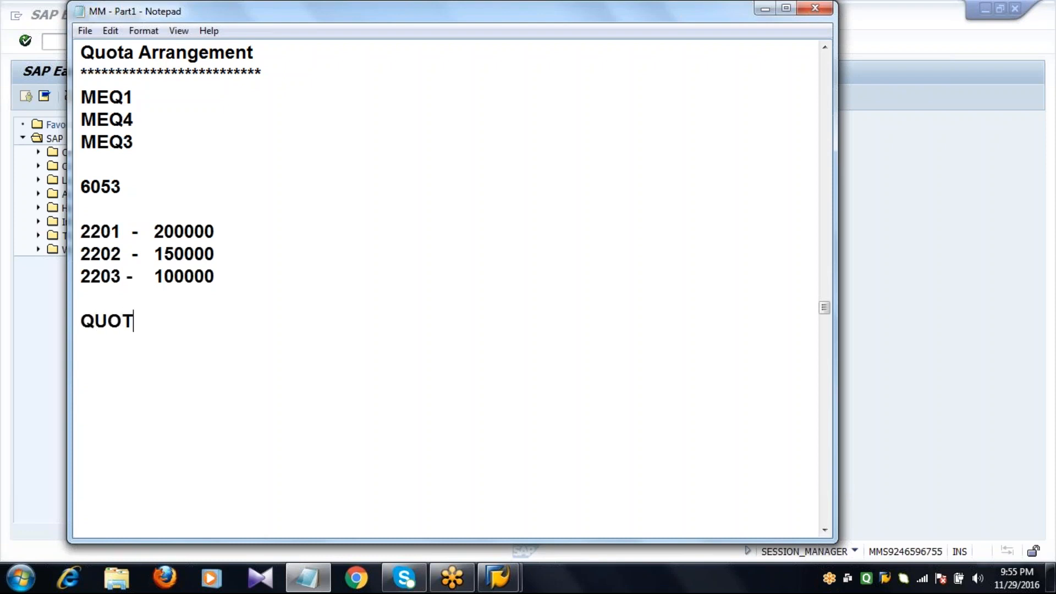
key("BackSpace")
key("BackSpace")
key("BackSpace")
key("BackSpace")
type("q")
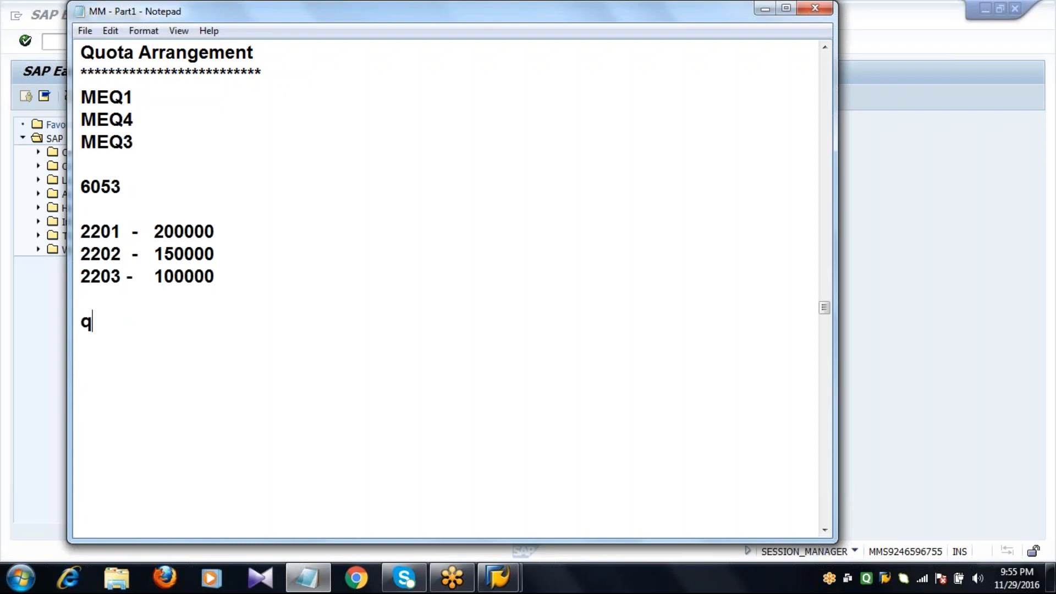
type("uota rating =")
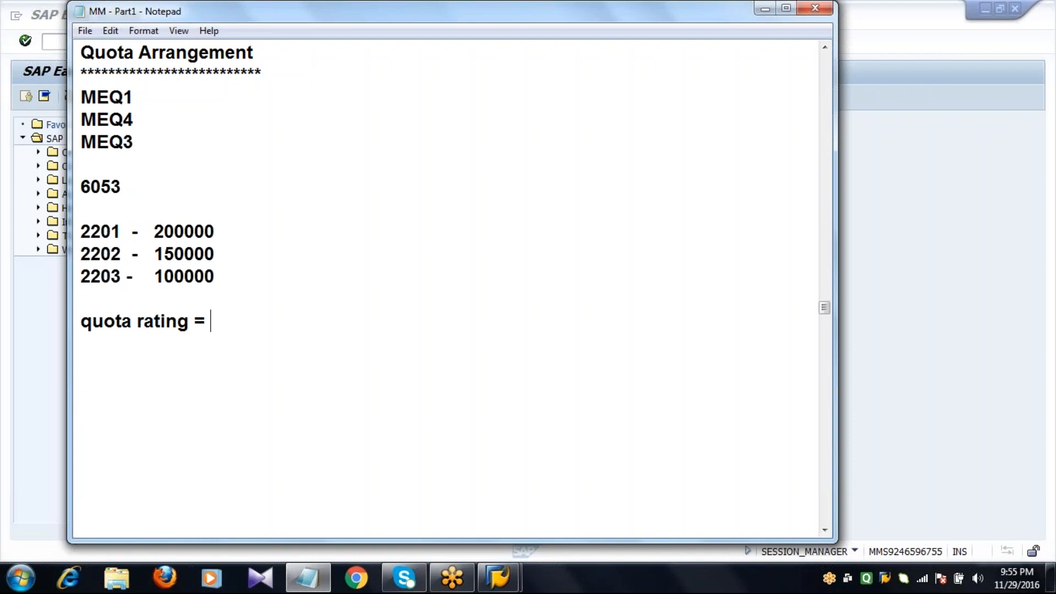
Add "quota allocated quantity" as the first term of the quota rating formula
type("quota ")
type("a")
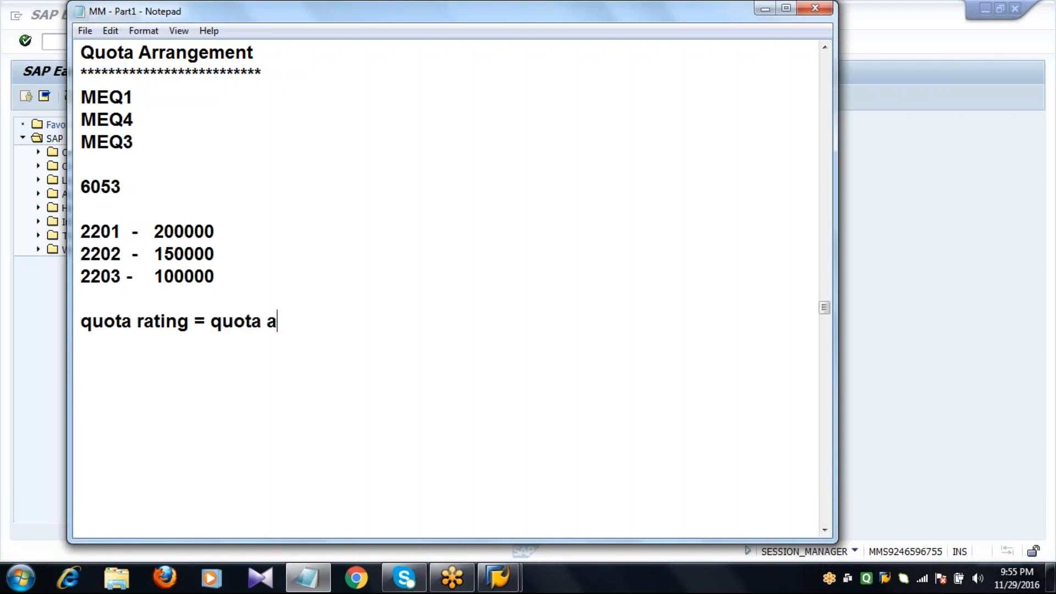
type("llocayte")
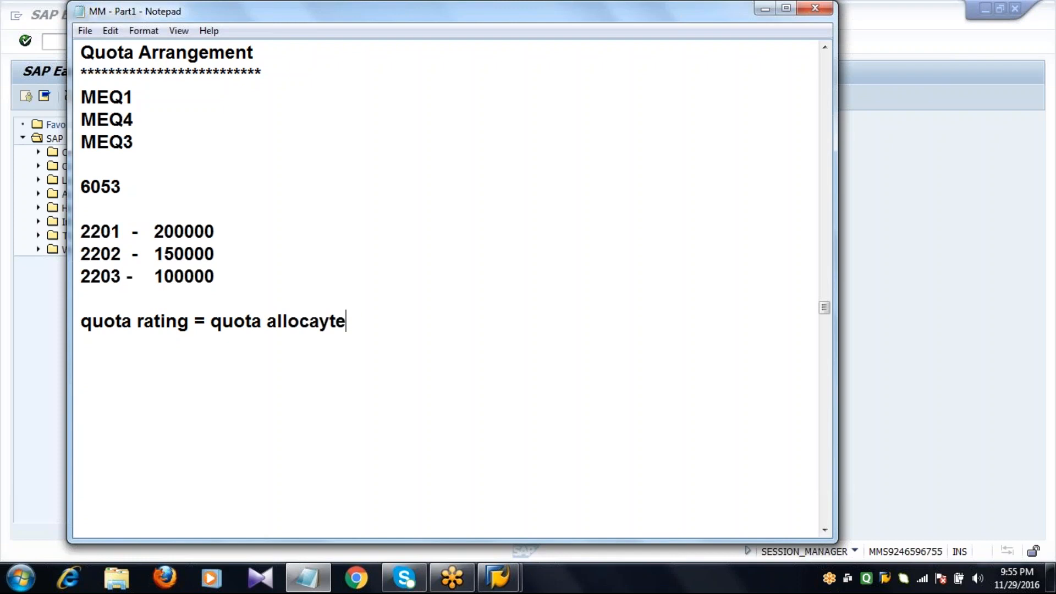
key("BackSpace")
key("BackSpace")
key("BackSpace")
type("ted qu")
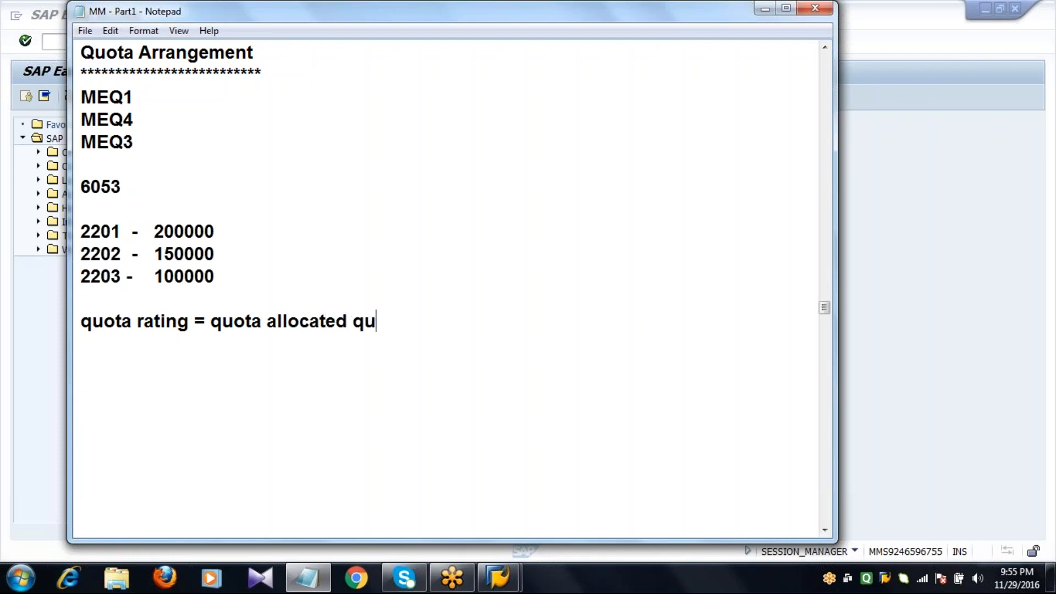
type("antity")
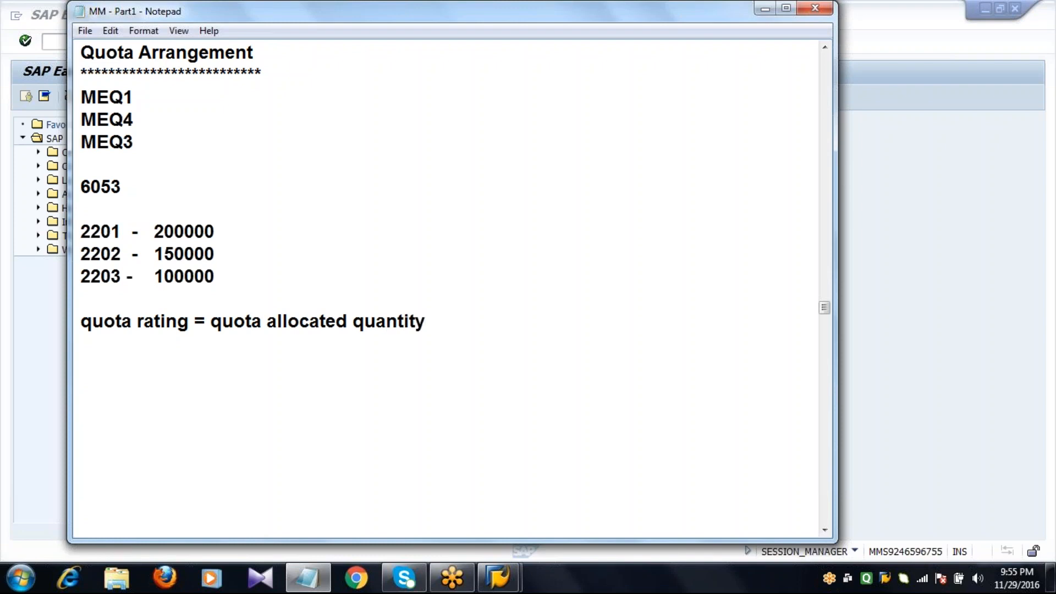
Complete the quota rating formula with "+quota base quantity/quota" and end the line
type("/")
key("BackSpace")
type("+quota b")
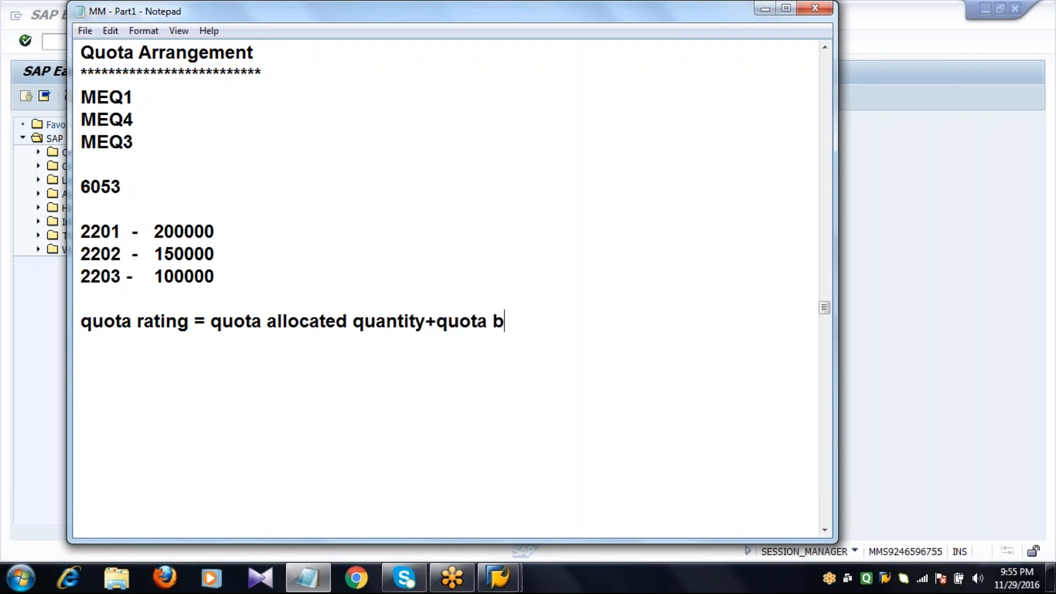
type("ase quantity")
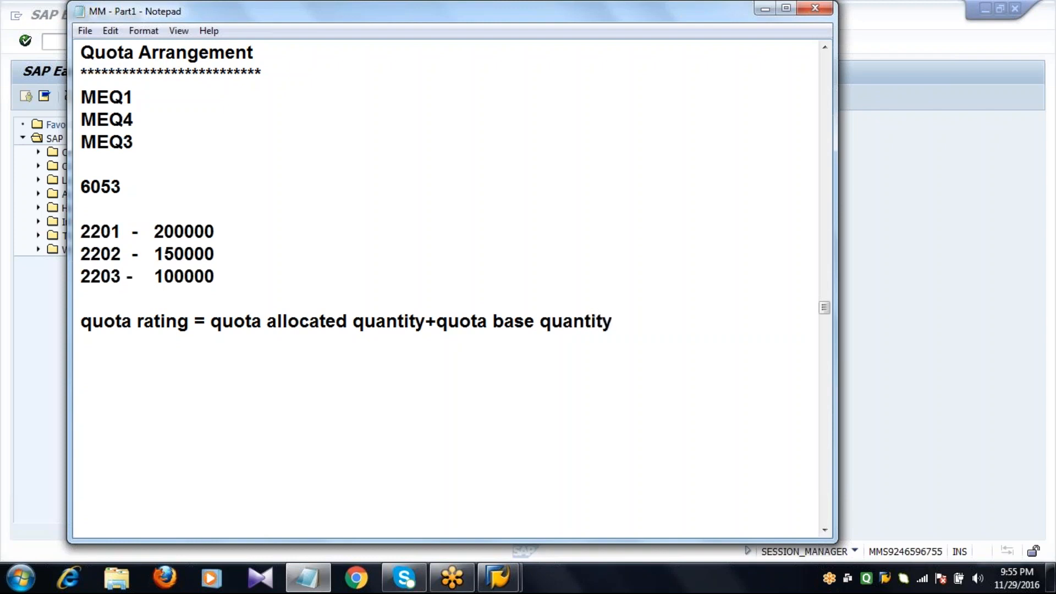
type("/quota")
key("Return")
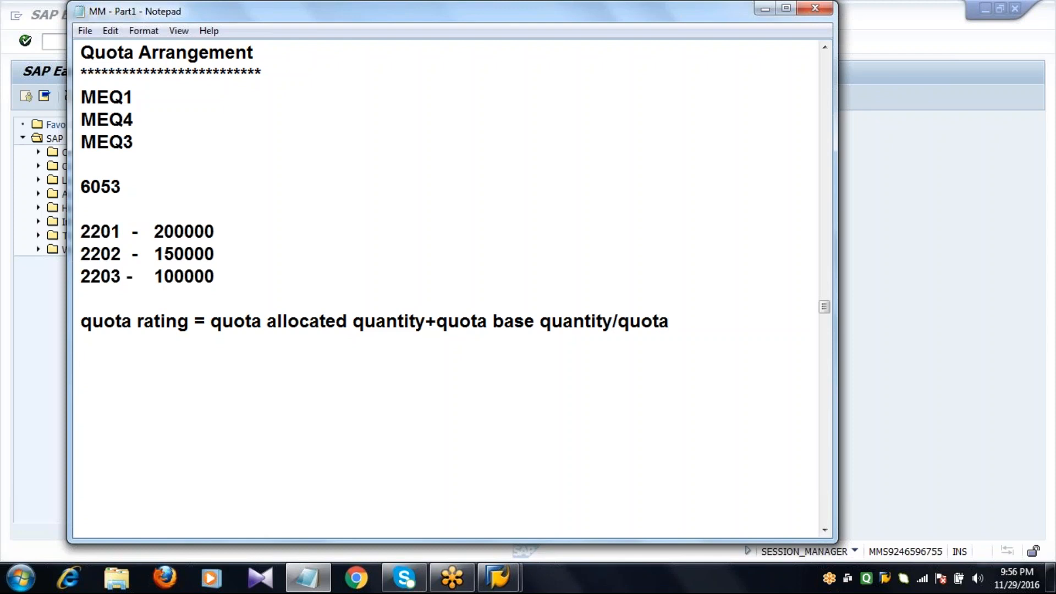
Examine the quota rating formula in the notes, focusing on the quota allocated quantity term
left_click(243, 323)
key("End")
left_click_drag(216, 323, 424, 322)
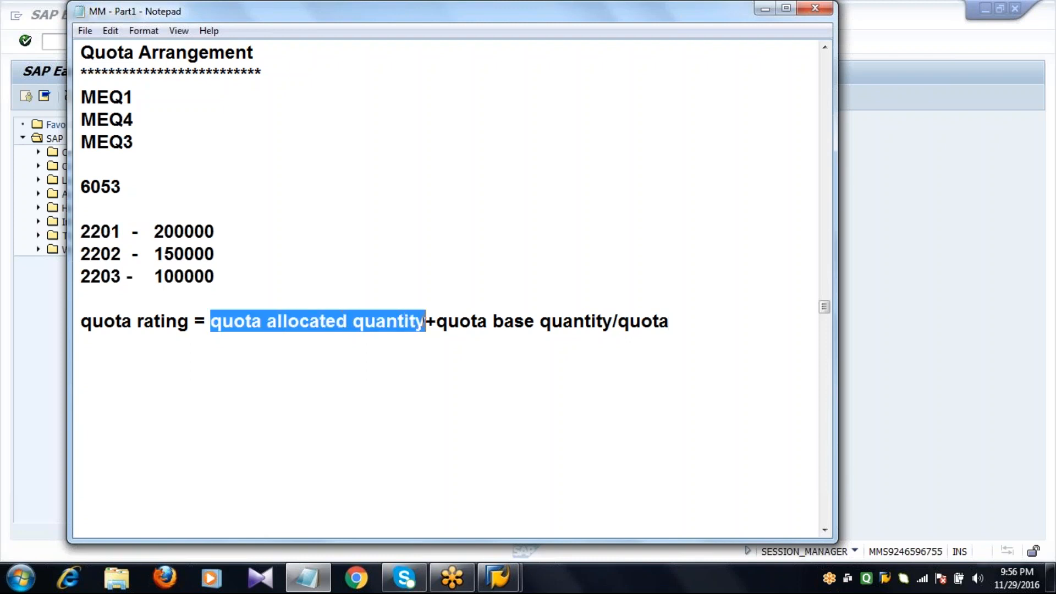
left_click(424, 321)
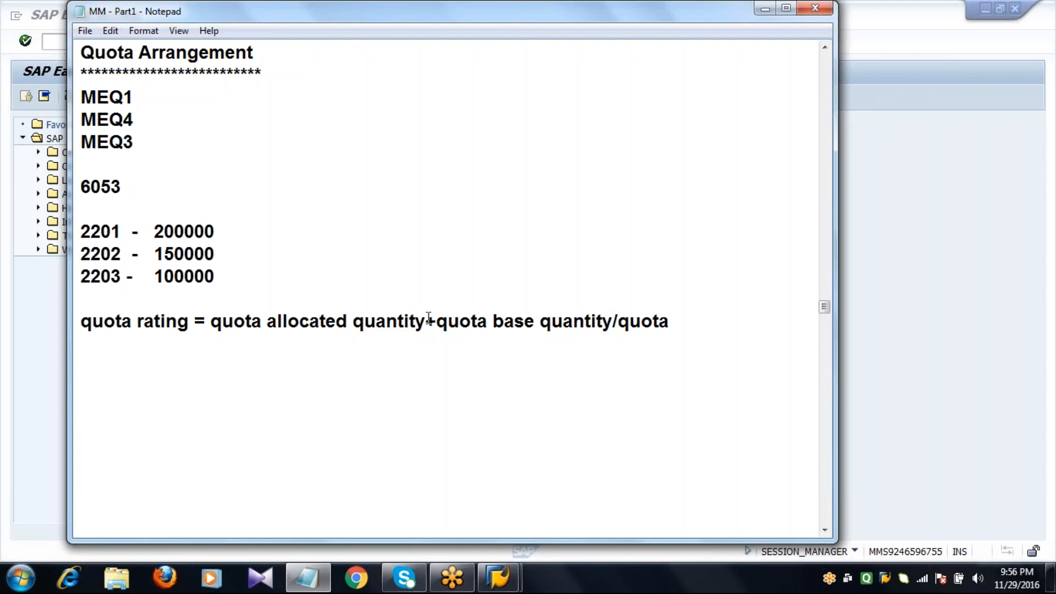
left_click(695, 325)
left_click(413, 380)
Switch to SAP Easy Access, run transaction SPRO and display the SAP Reference IMG
left_click(856, 276)
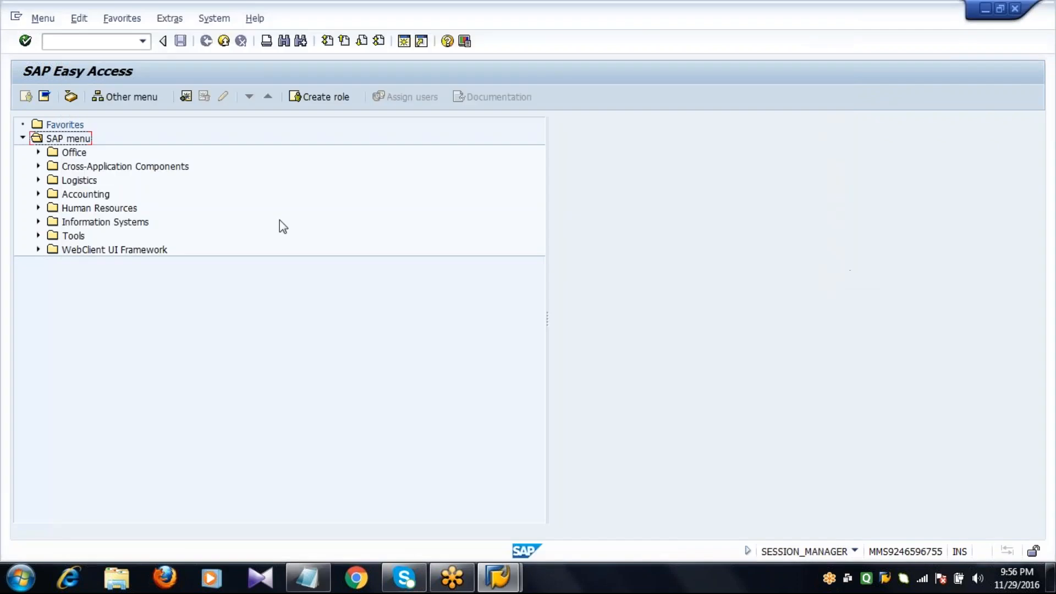
left_click(641, 17)
left_click(829, 214)
left_click(856, 216)
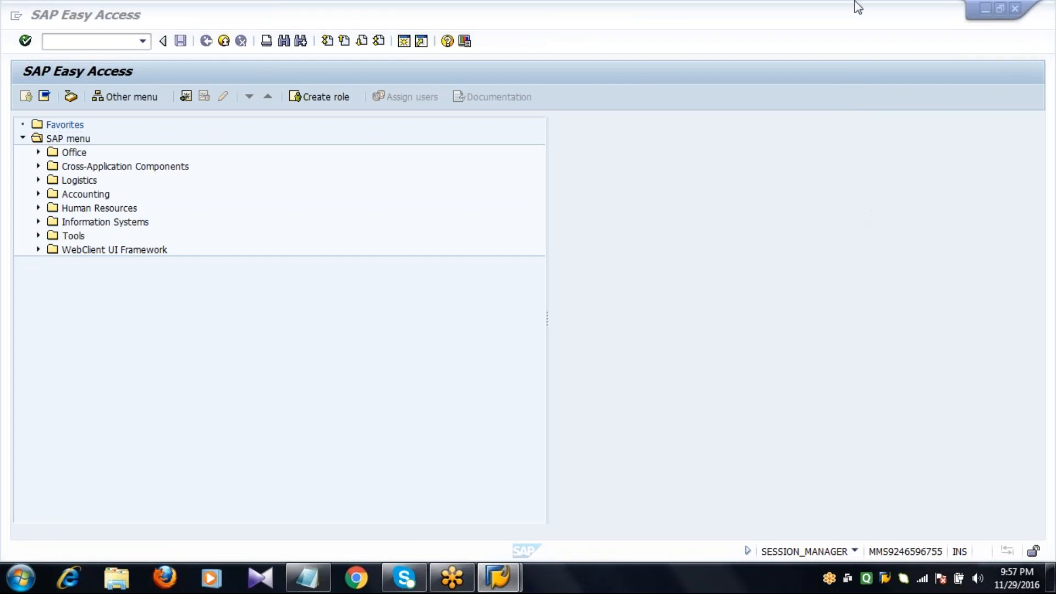
left_click(107, 41)
type("spro")
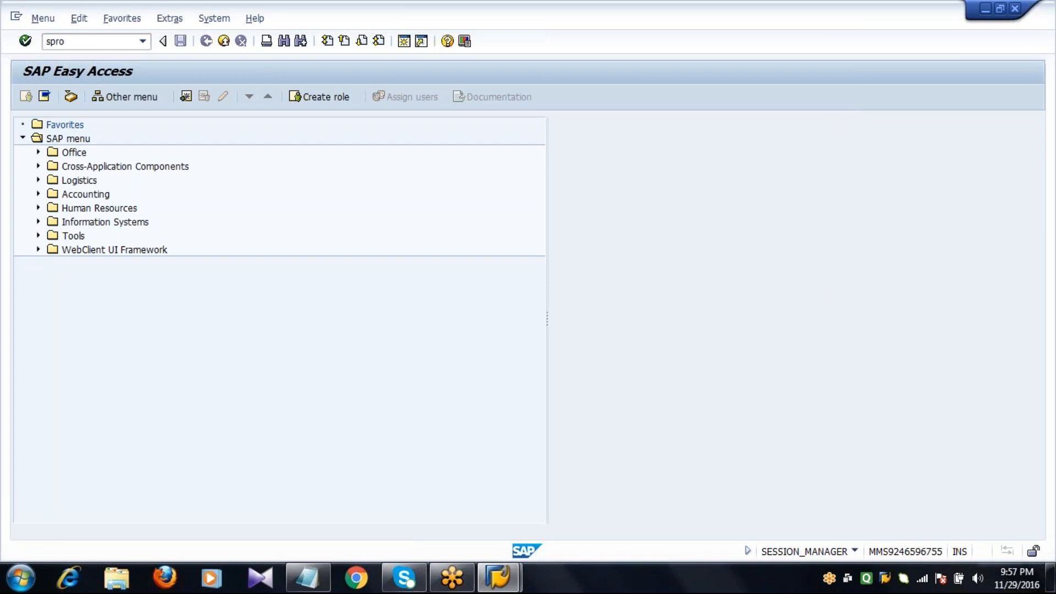
key("Return")
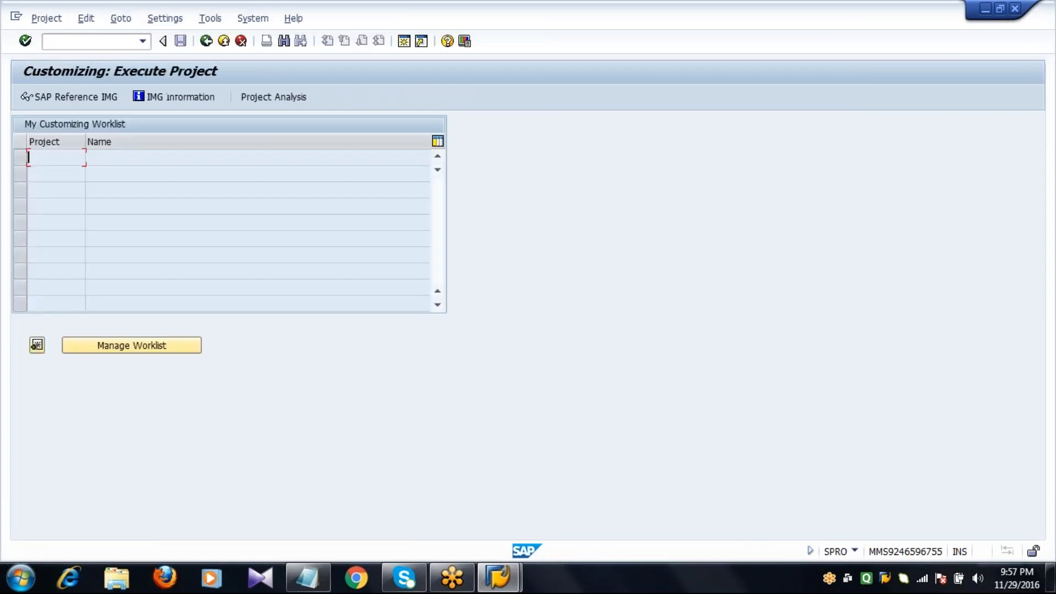
left_click(82, 97)
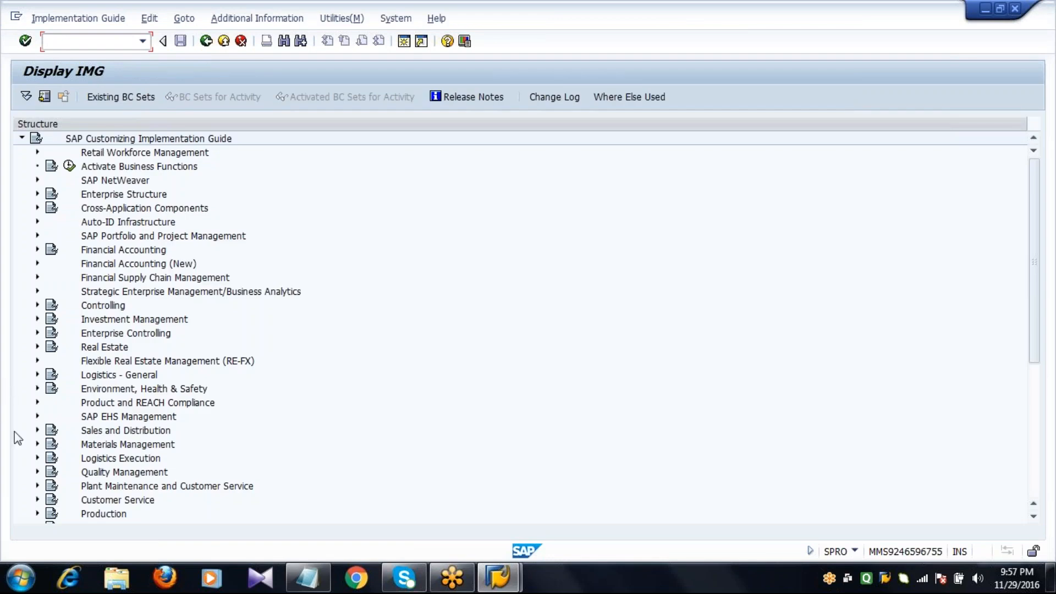
Open the Define Quota Arrangement Usage activity for Quota Arrangement within Materials Management Purchasing
left_click(38, 444)
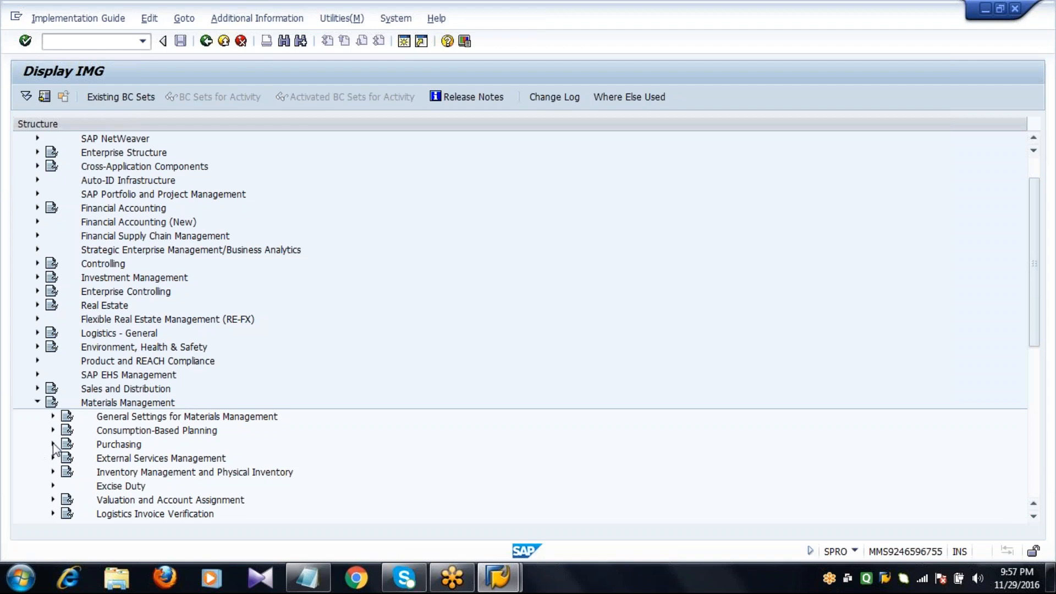
left_click(53, 444)
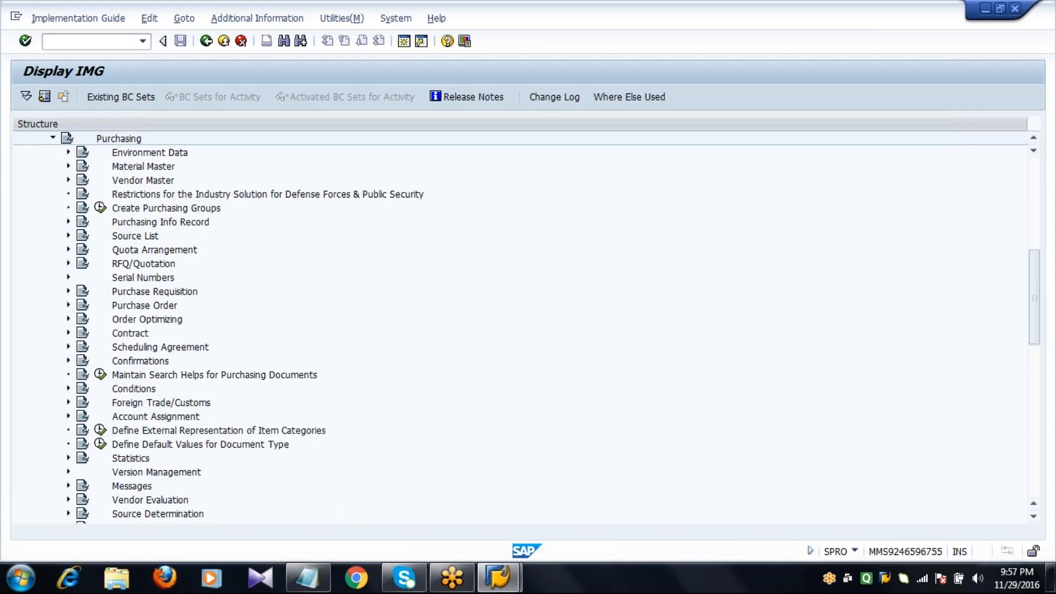
left_click(69, 249)
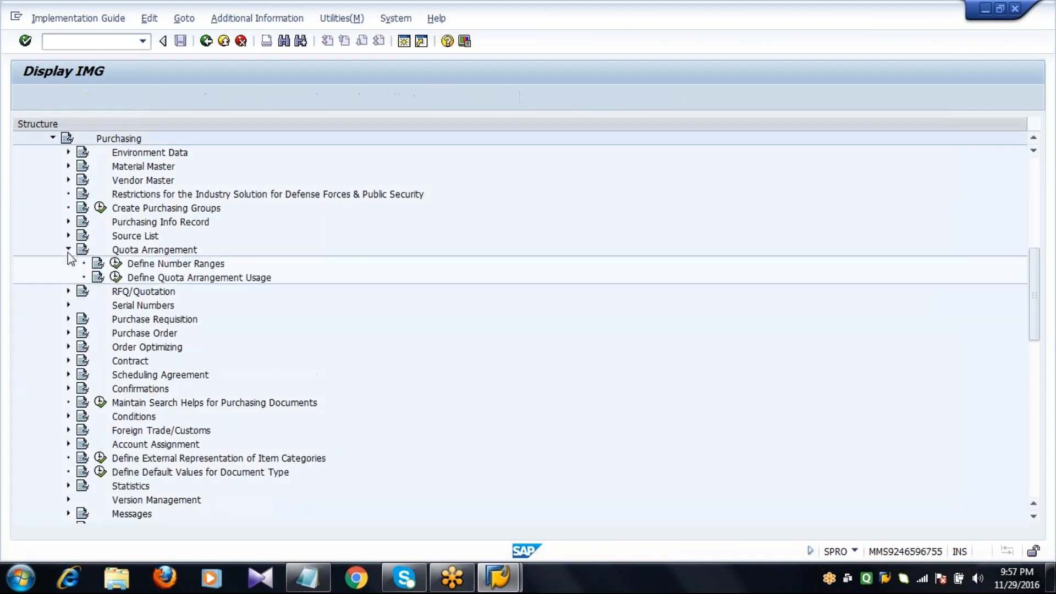
left_click(144, 279)
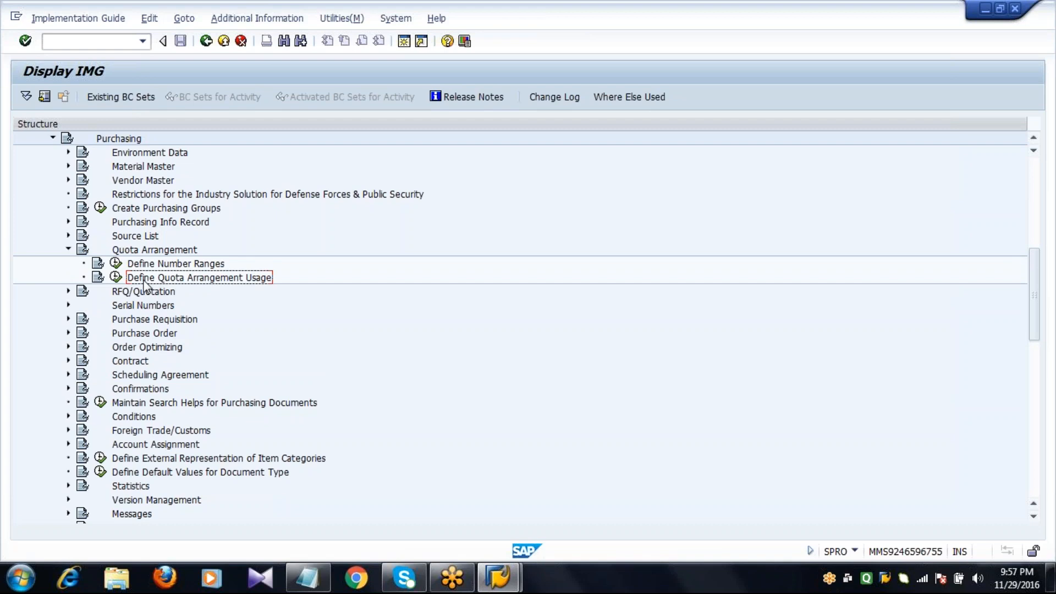
left_click(115, 277)
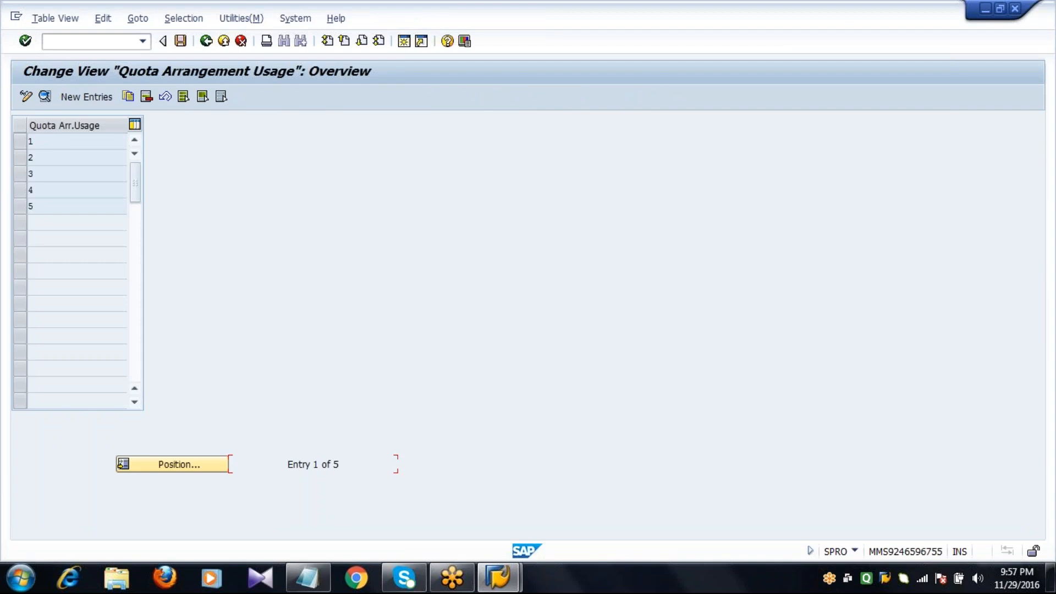
Create quota arrangement usage Z covering Purchase order, Schedule Line and Requisition, and save it under the proposed customizing request
left_click(86, 97)
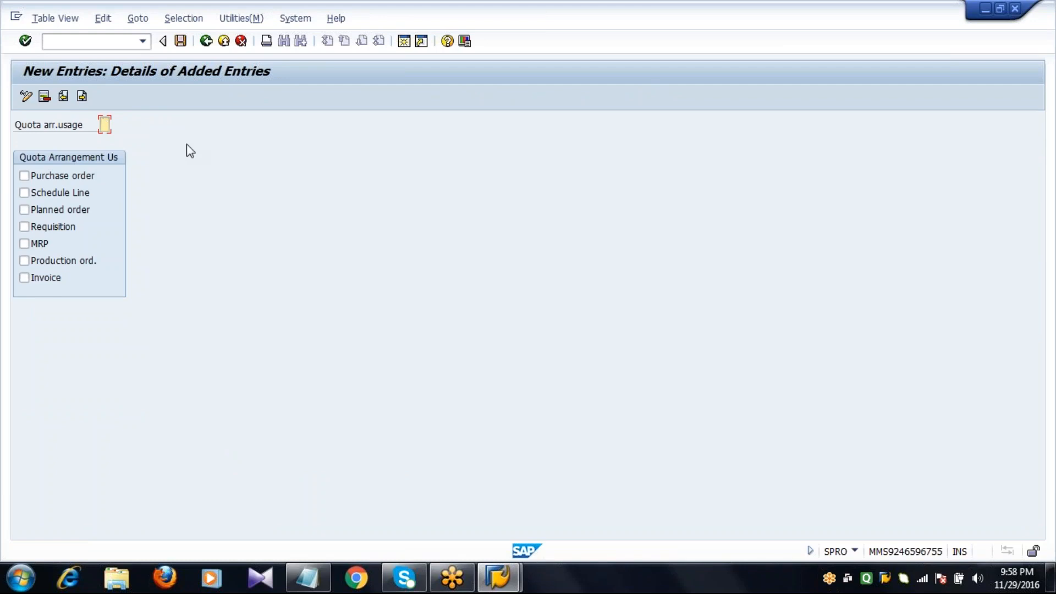
type("Z")
left_click(55, 225)
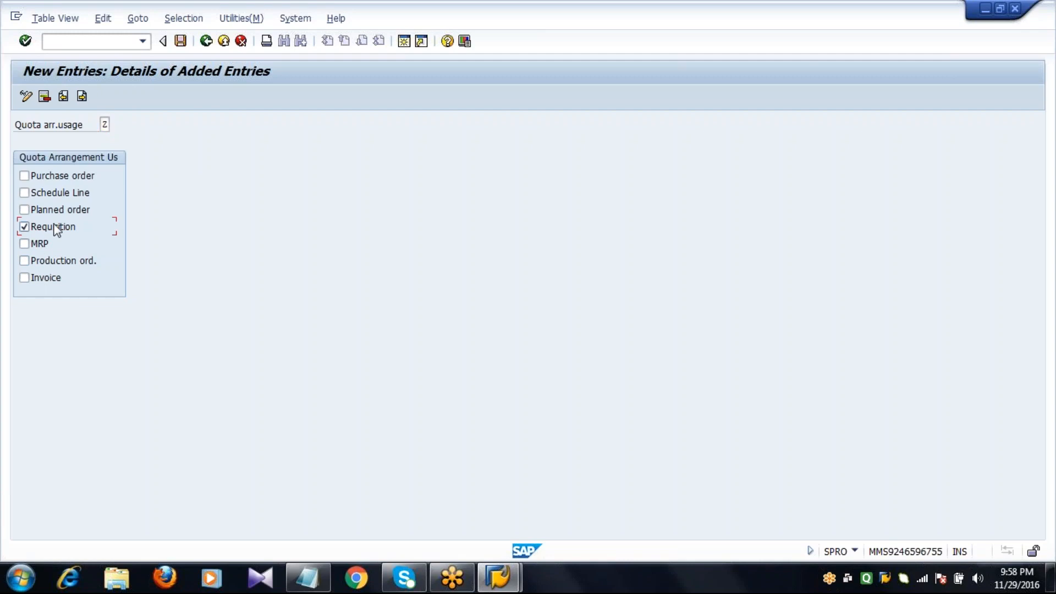
left_click(48, 176)
left_click(181, 41)
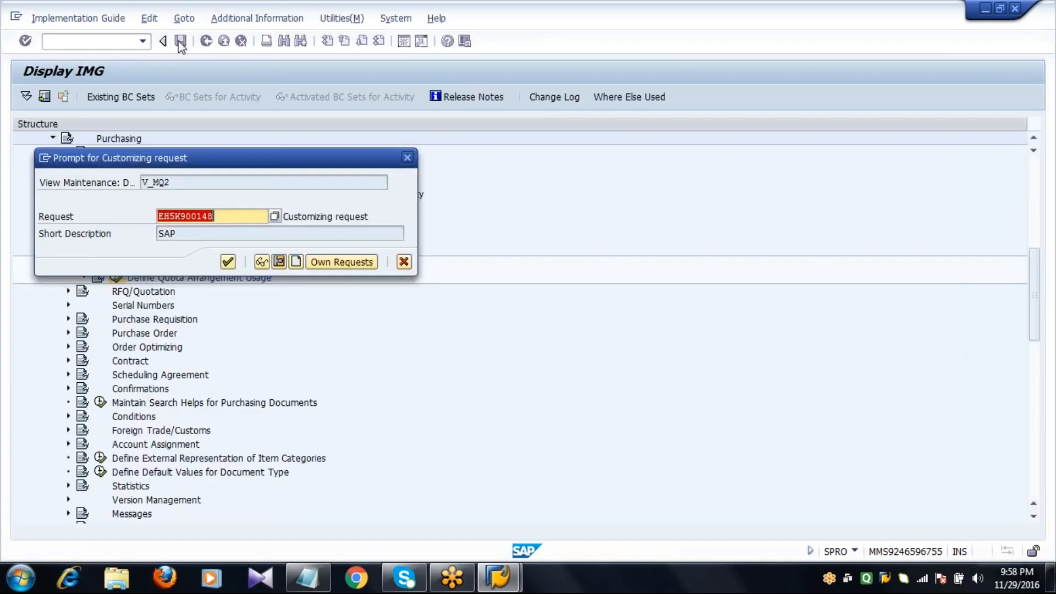
key("Return")
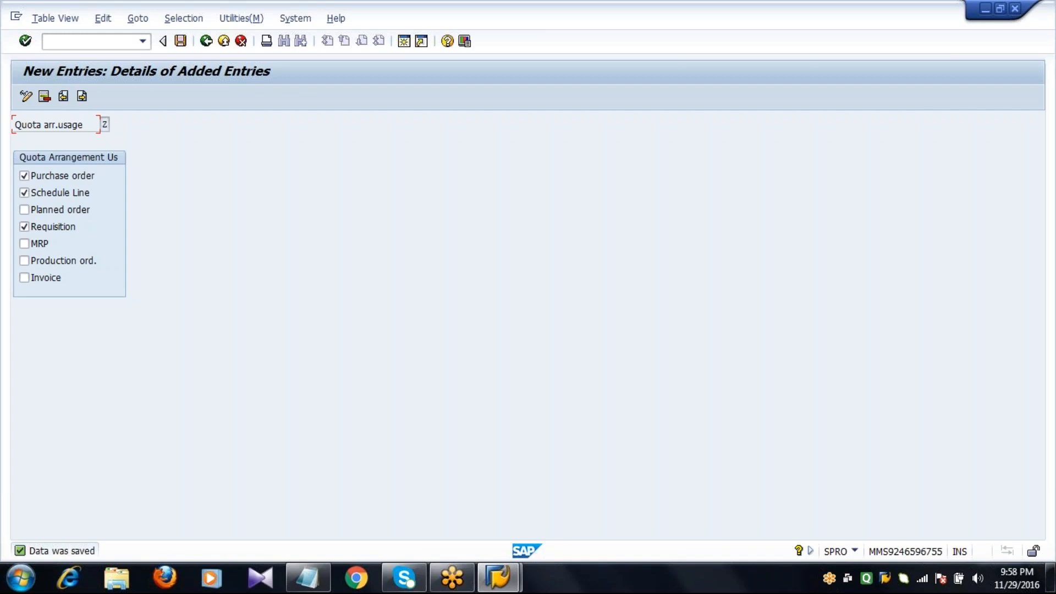
Leave customizing for SAP Easy Access and start transaction MM02 to change a material
left_click(209, 45)
left_click(209, 45)
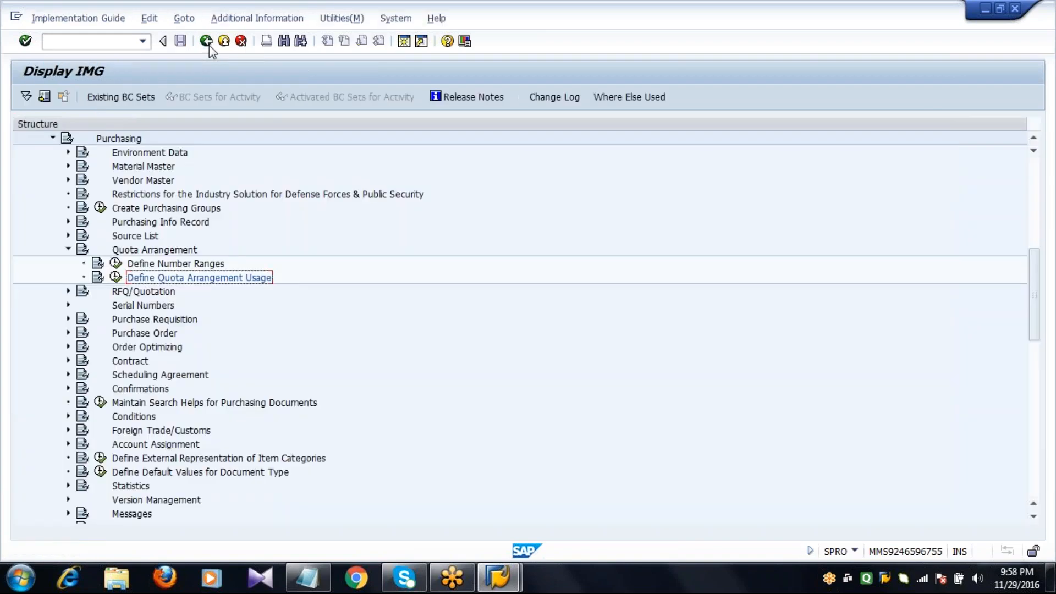
left_click(209, 46)
left_click(209, 45)
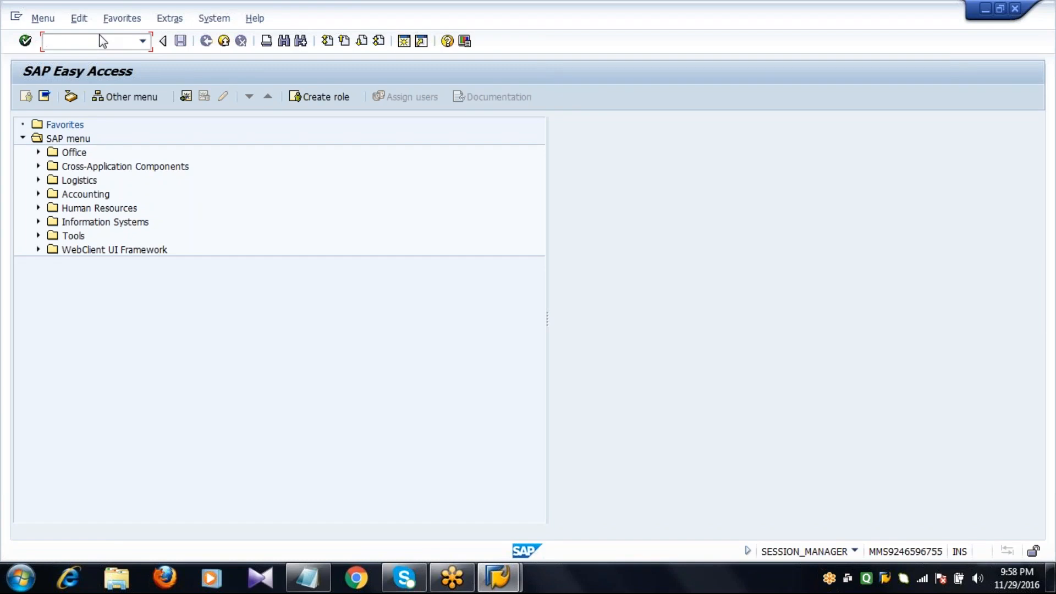
type("MM02")
key("Return")
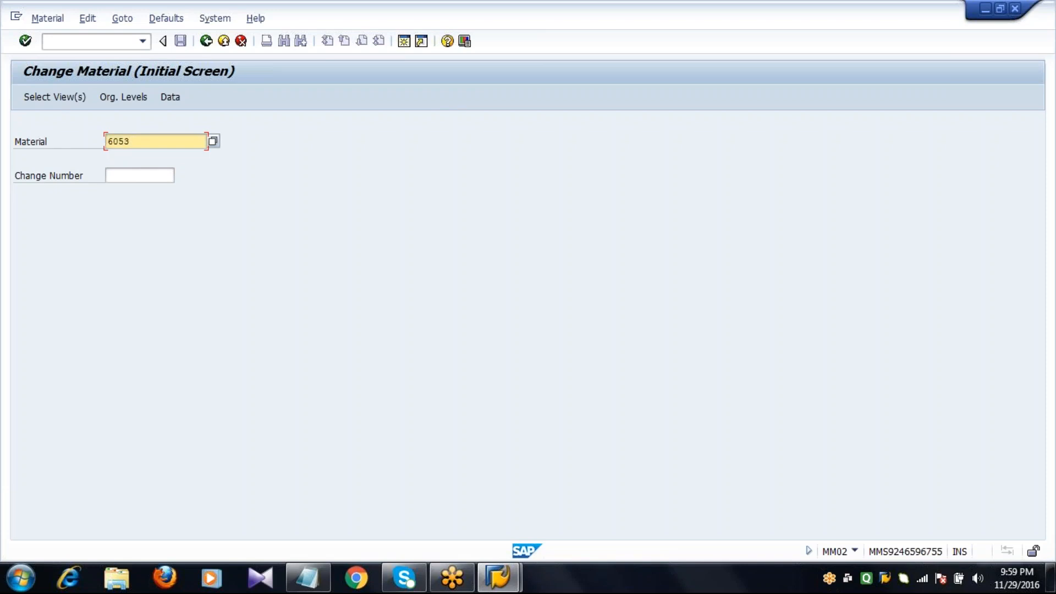
Open the Purchasing view of material 6053 for plant 2011 at its other data and manufacturer data
left_click(59, 101)
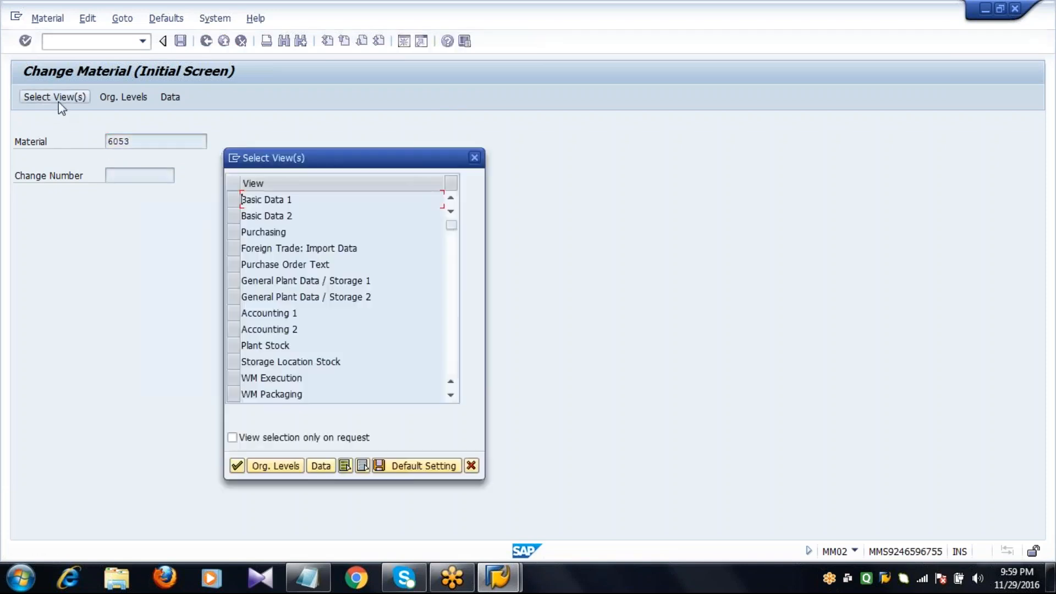
left_click(232, 233)
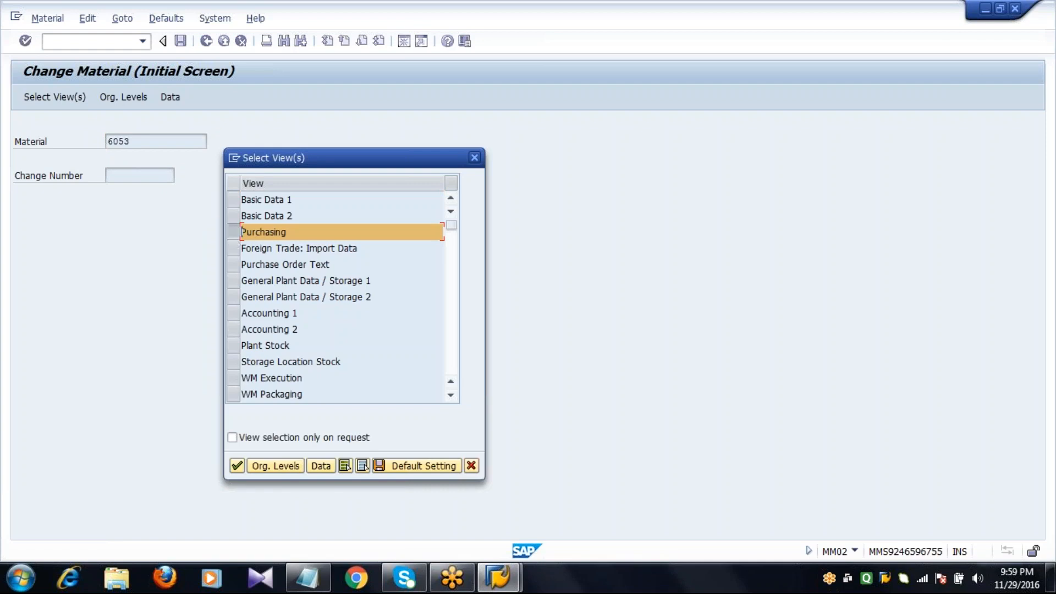
left_click(276, 465)
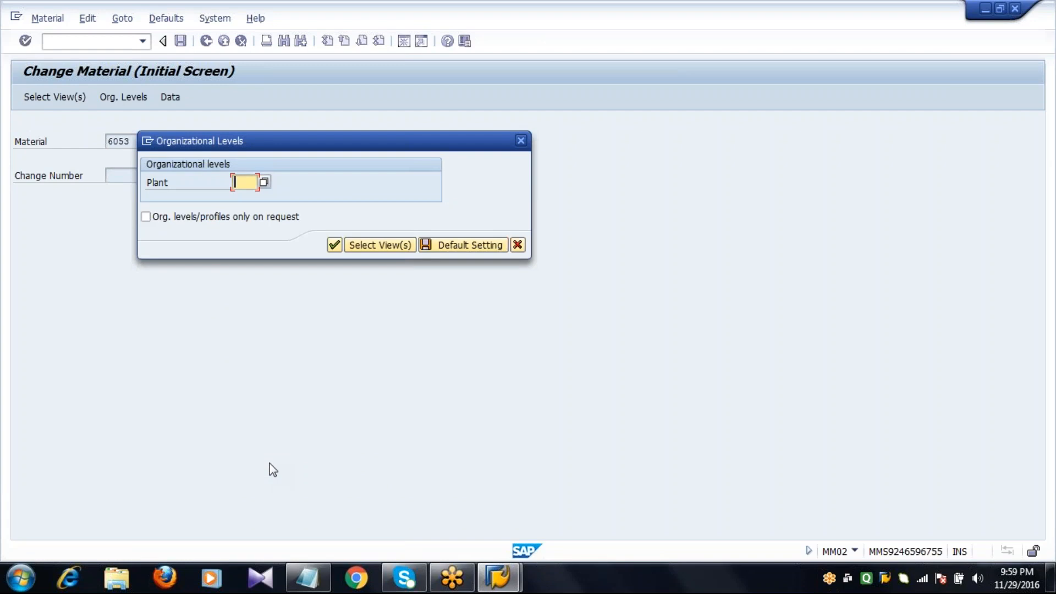
type("2011")
key("Return")
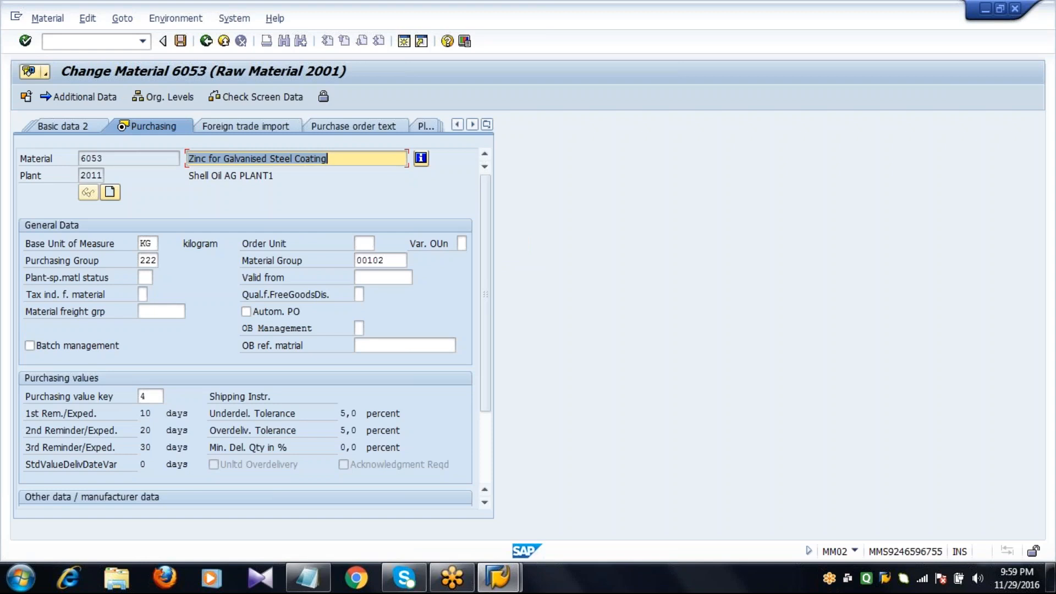
left_click(484, 475)
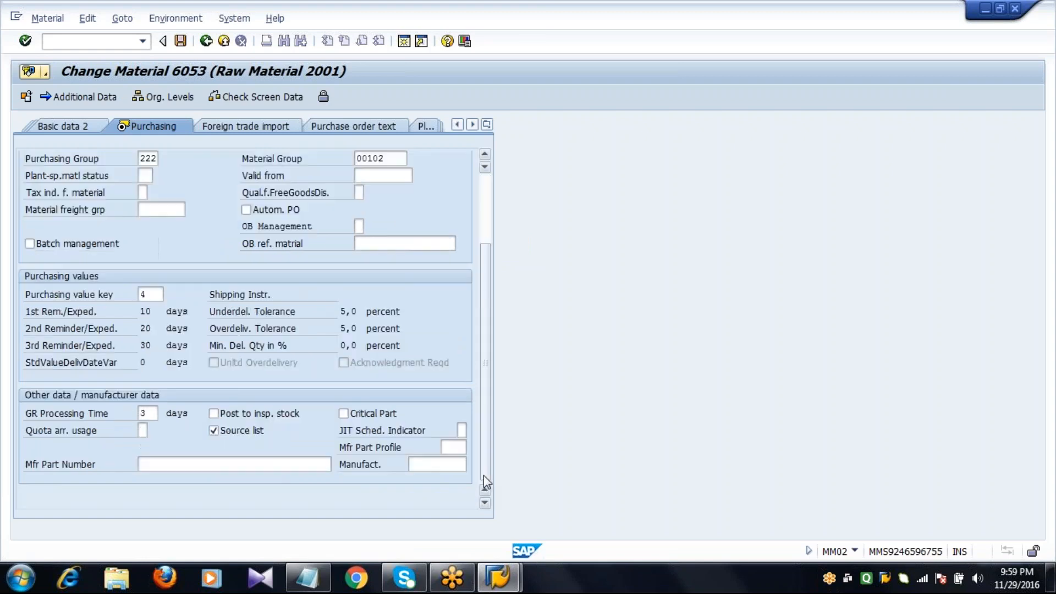
Set the quota arrangement usage of material 6053 to Z, save the material and return to SAP Easy Access
left_click(143, 430)
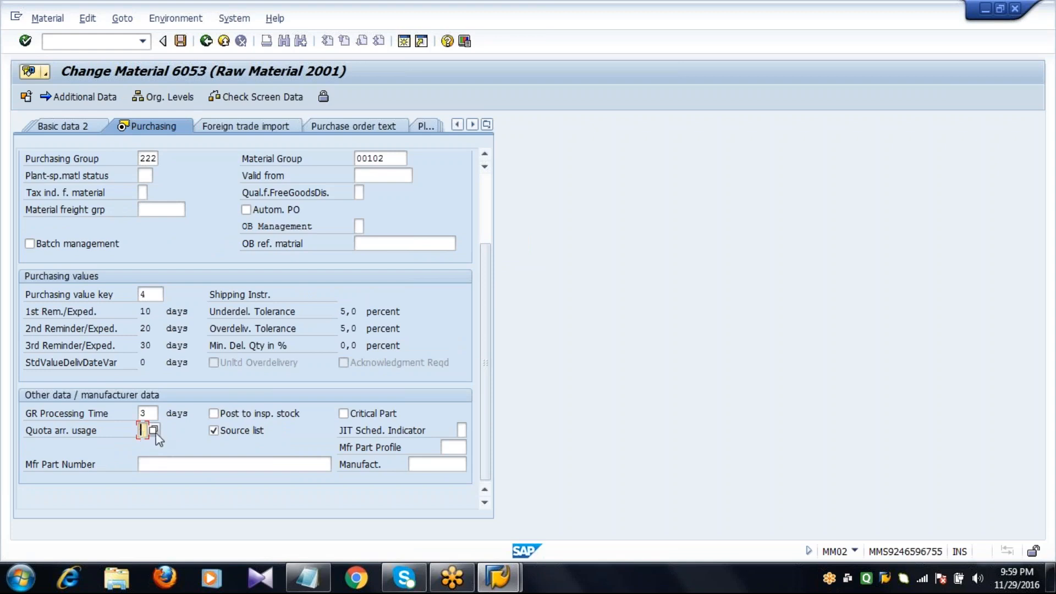
left_click(153, 430)
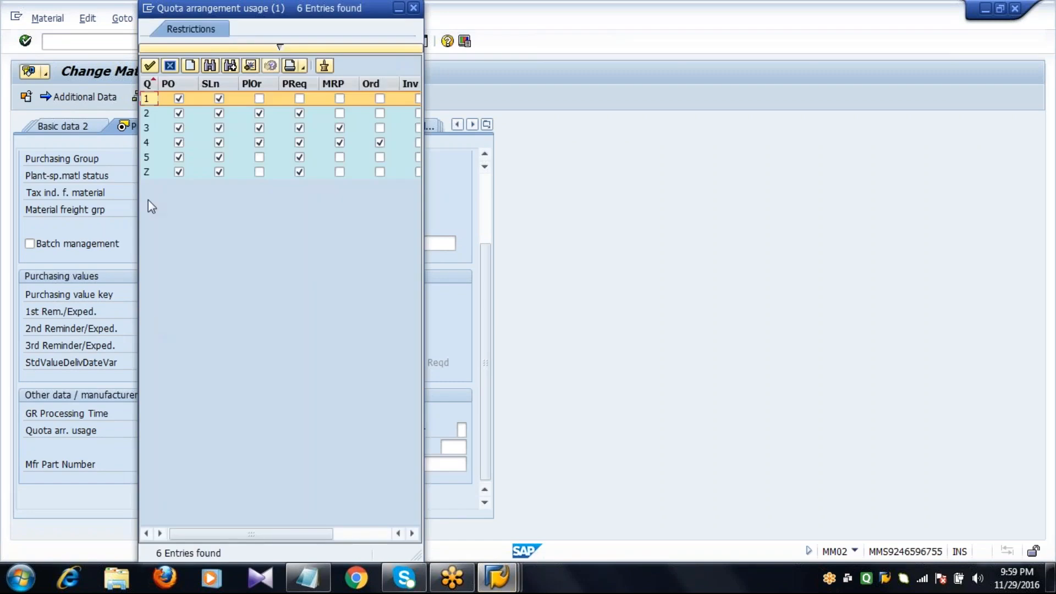
double_click(149, 172)
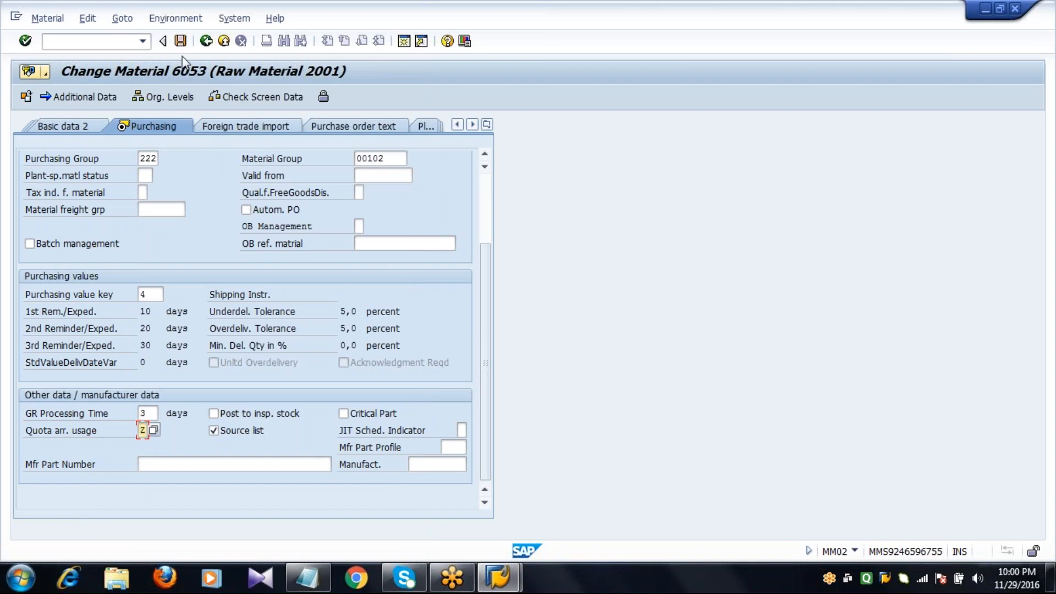
left_click(180, 42)
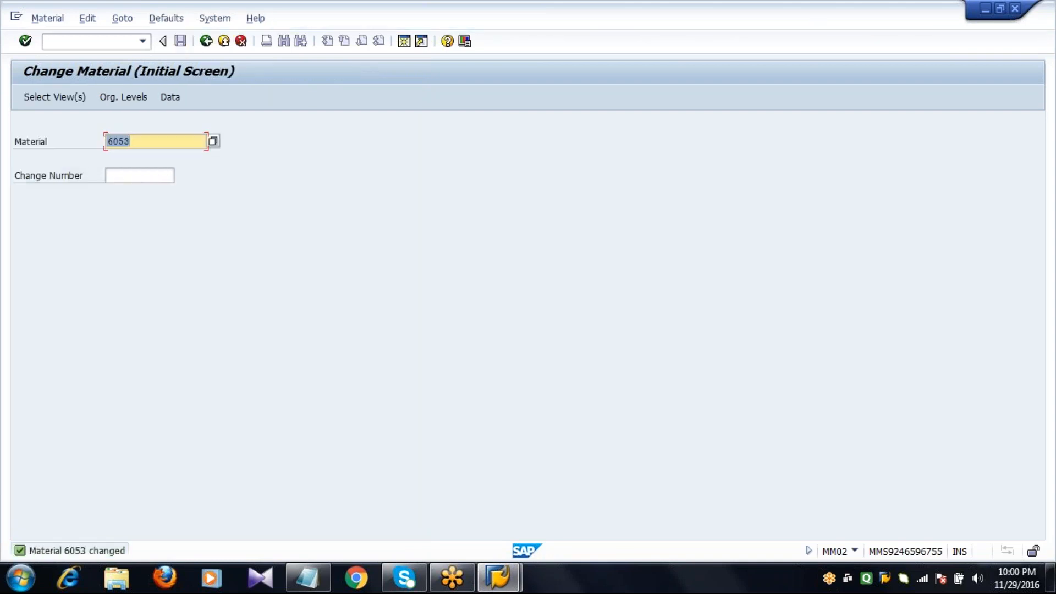
left_click(200, 47)
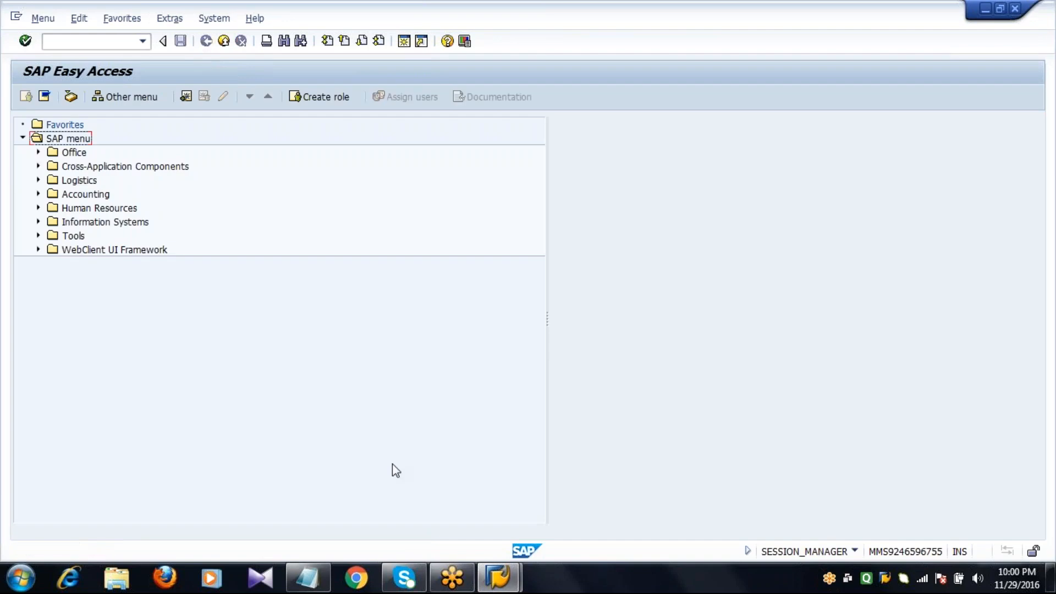
Switch to the MM - Part1 notes in Notepad, try removing the blank lines before ME21N, and undo the deletions
left_click(307, 577)
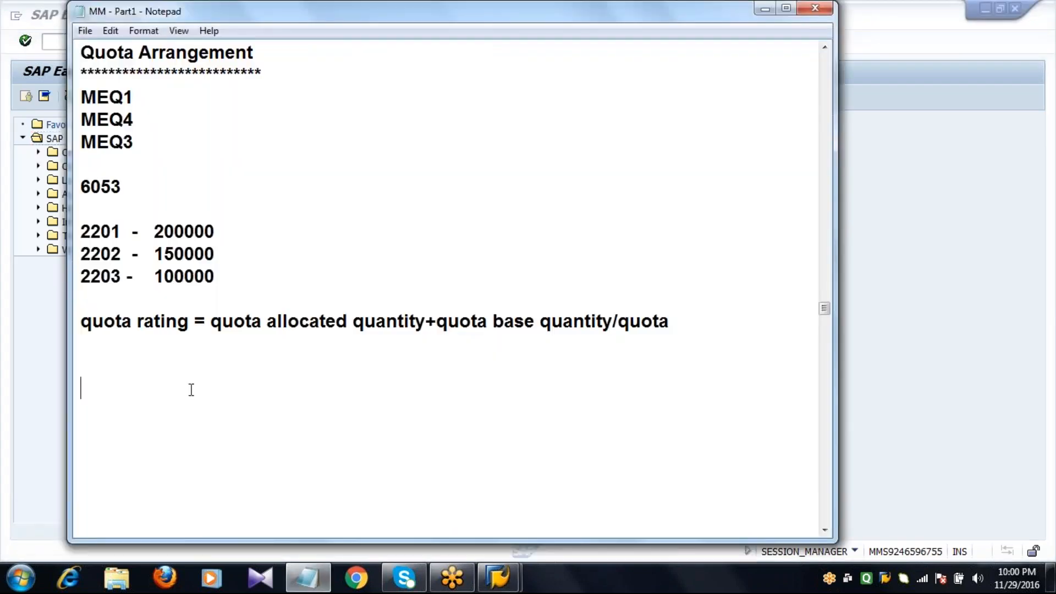
key("Delete")
key("Delete")
key("Delete")
key("Delete")
key("Delete")
key("Delete")
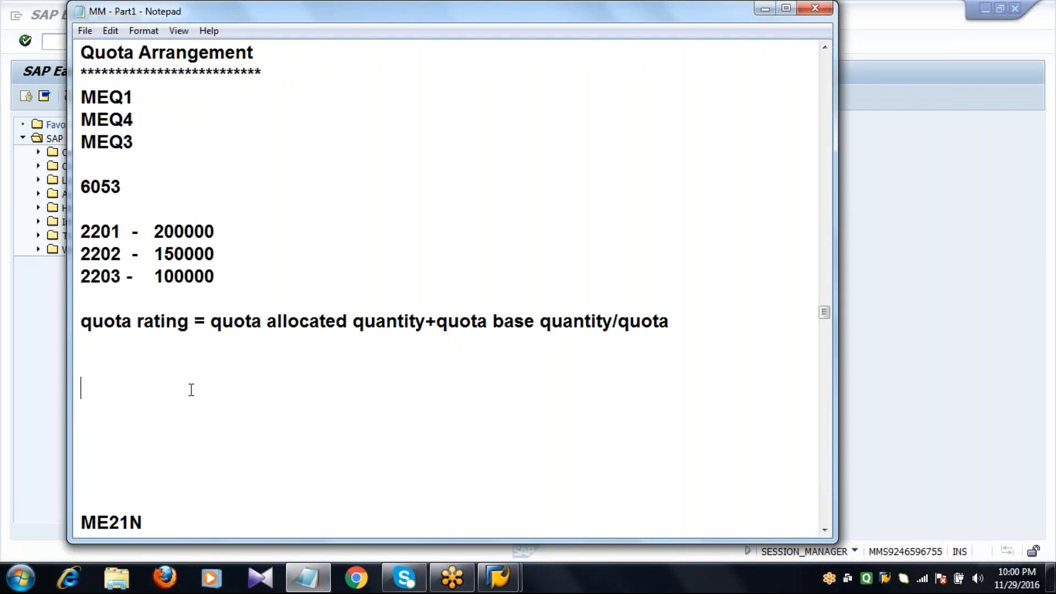
key("Delete")
key("Delete")
key("Delete")
key("Delete")
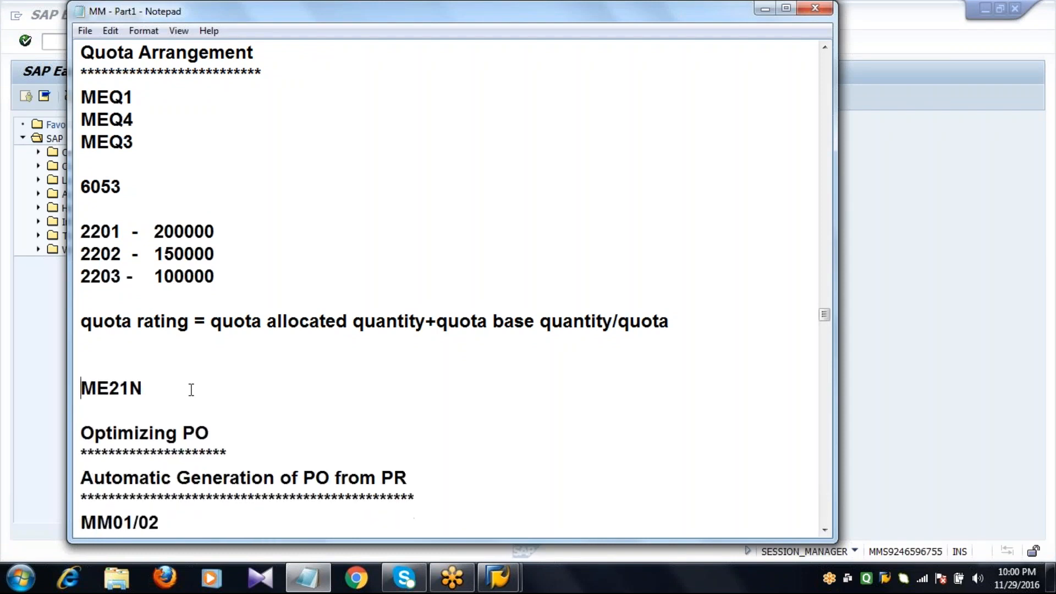
key("Delete")
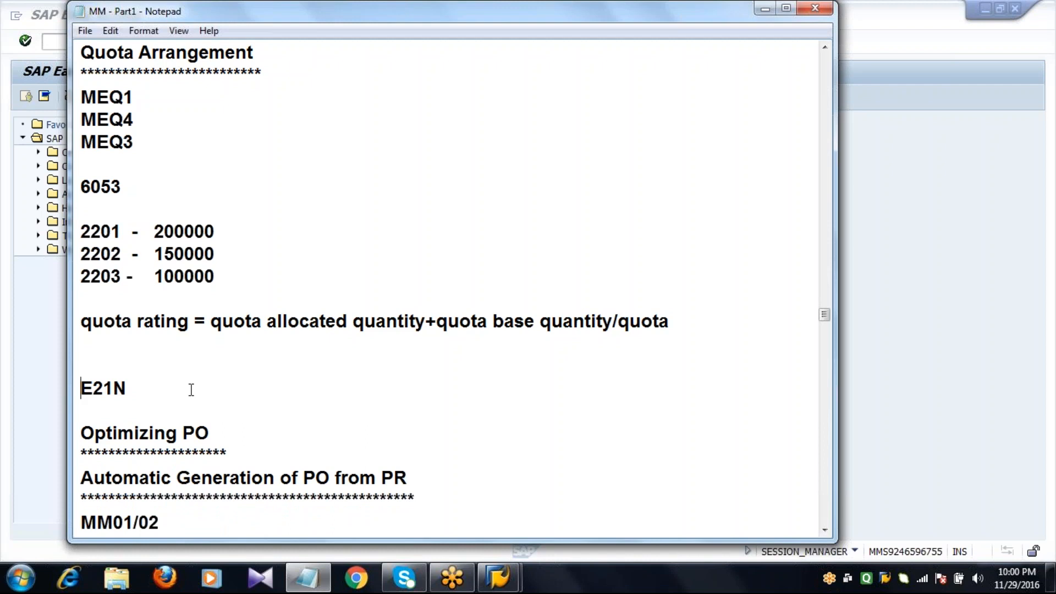
key("ctrl+z")
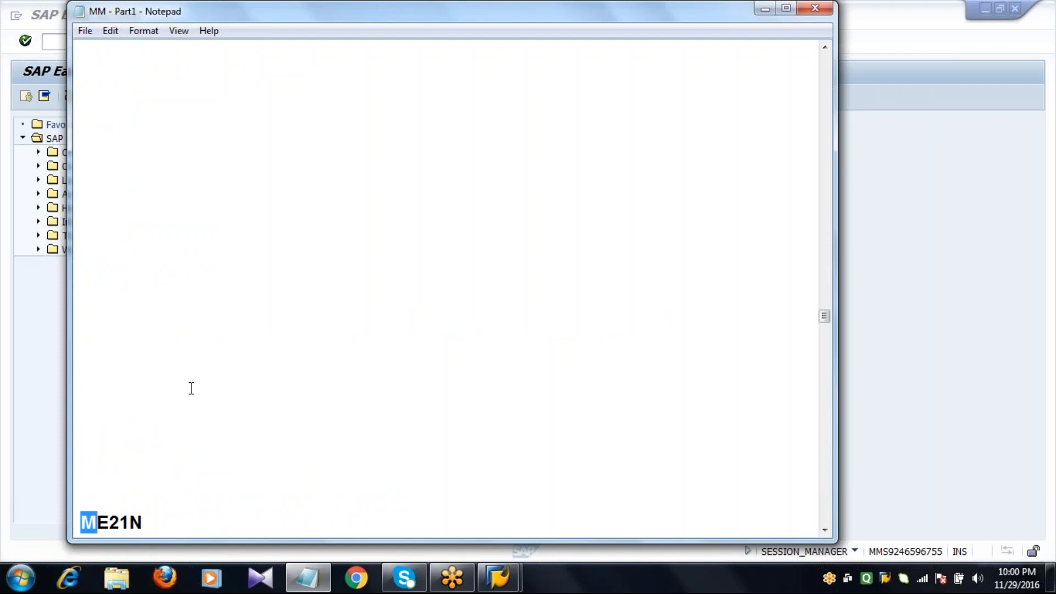
Review the quota arrangement transaction codes MEQ1, MEQ4 and MEQ3 in the notes
left_click(191, 389)
scroll(263, 162, "up", 5)
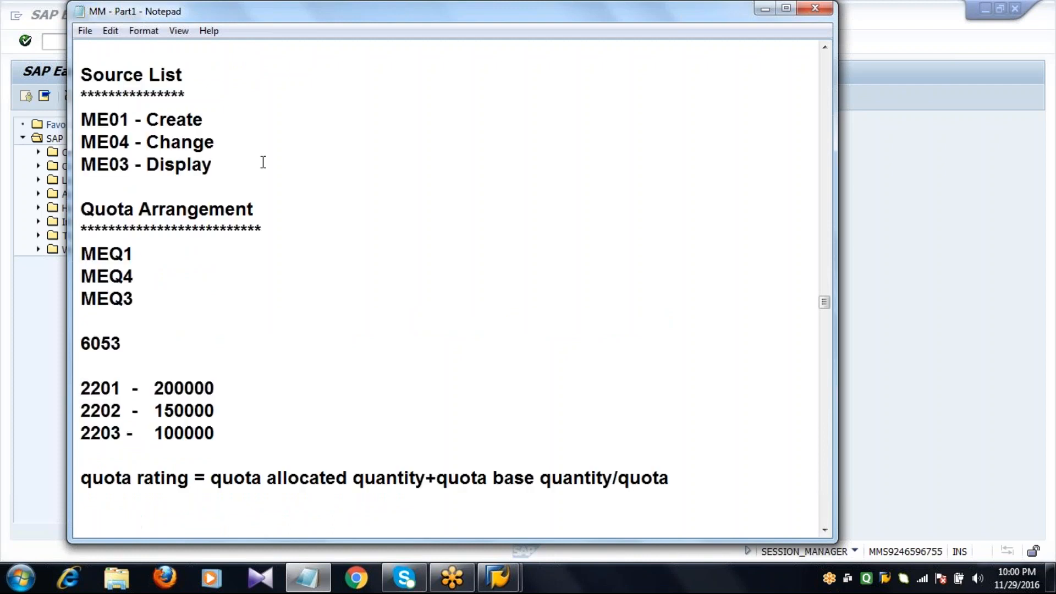
left_click(81, 254)
left_click_drag(81, 254, 145, 297)
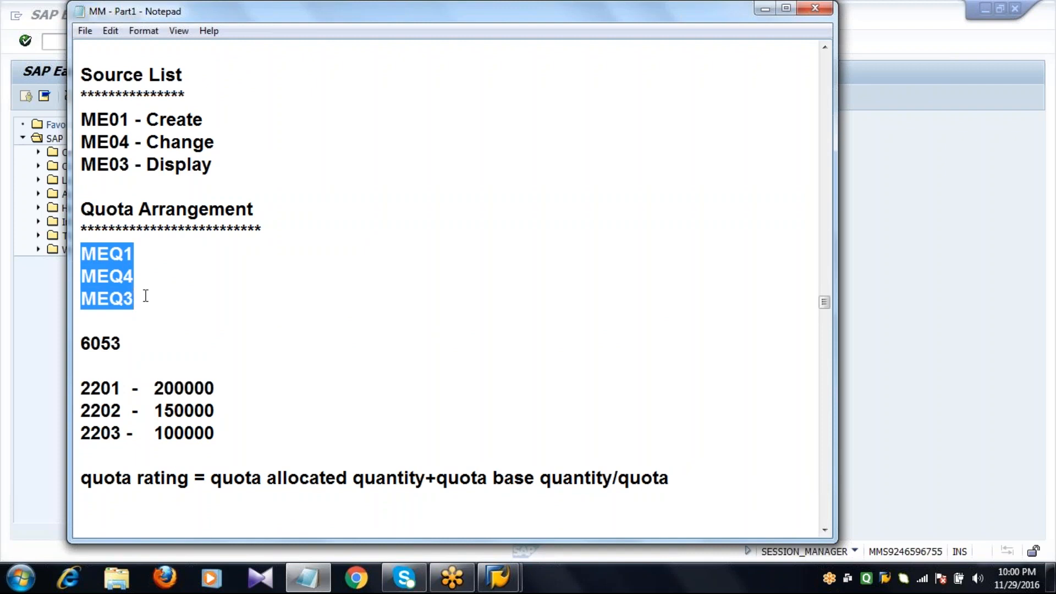
left_click(146, 296)
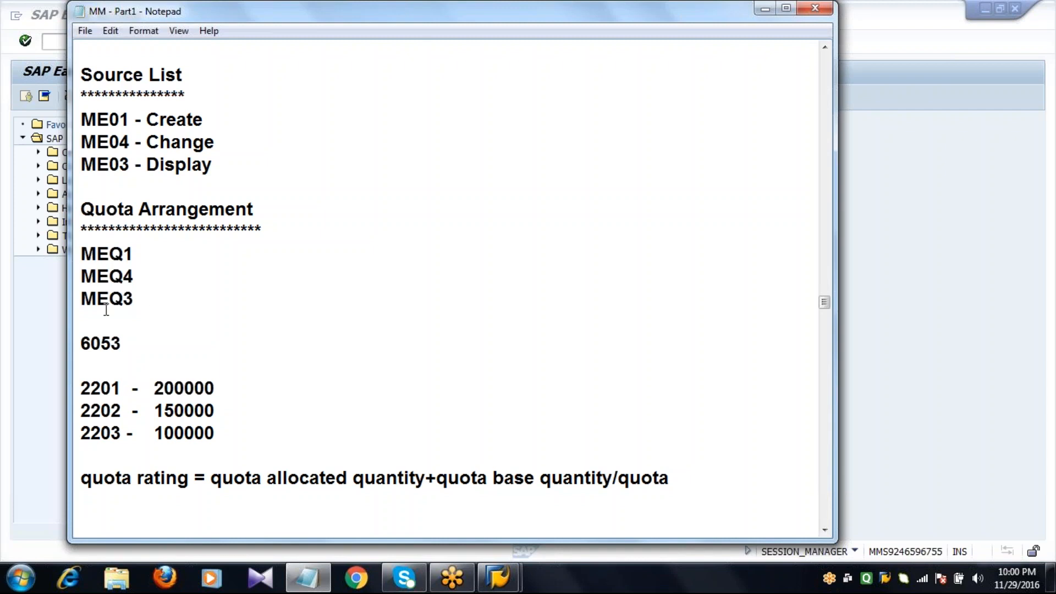
Switch back to SAP, start transaction MEQ1 and open the quota arrangement periods of material 6053 for plant 2011
left_click(53, 289)
left_click(99, 41)
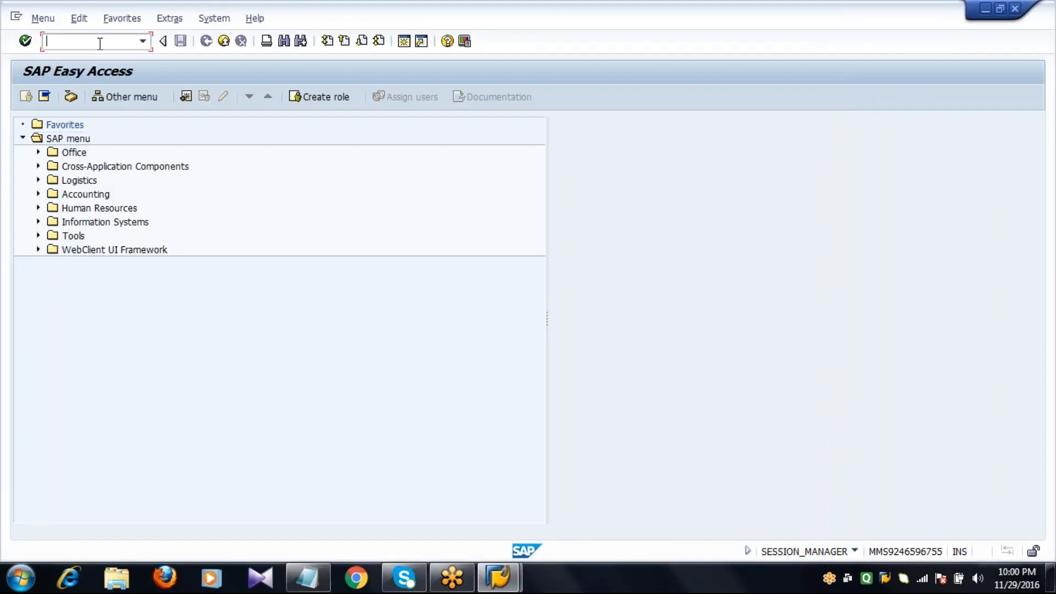
type("MEQ1")
key("Return")
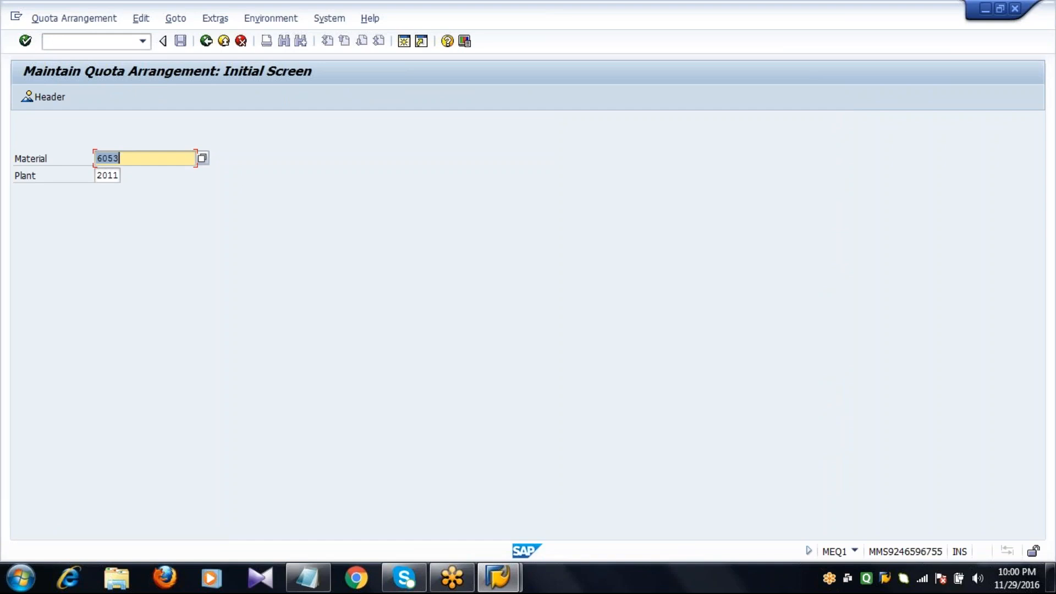
left_click(149, 161)
key("Return")
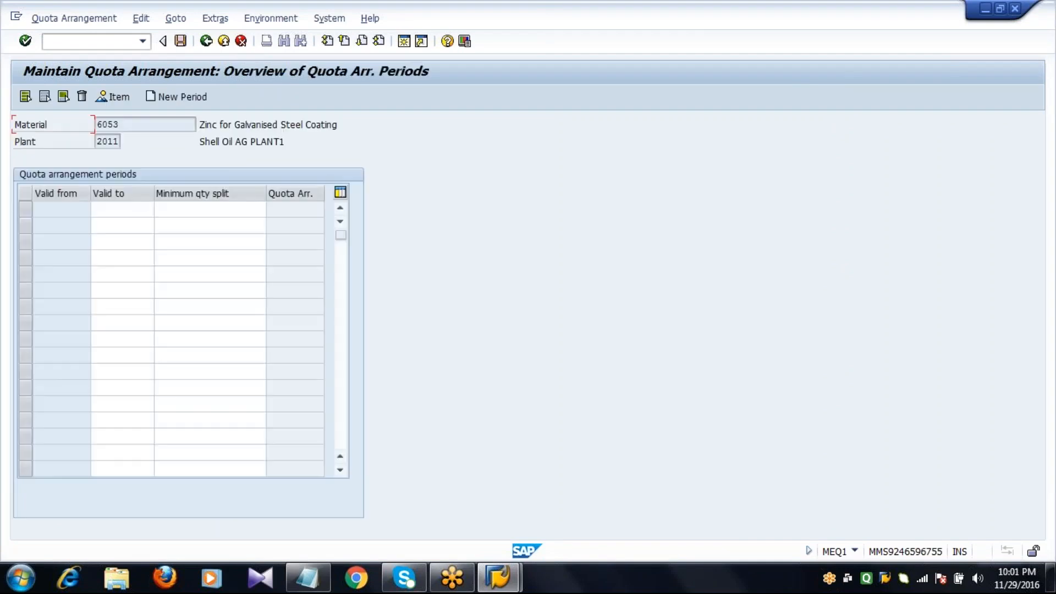
Create a quota arrangement period valid to 31.12.2017
left_click(132, 211)
type("3")
key("Down")
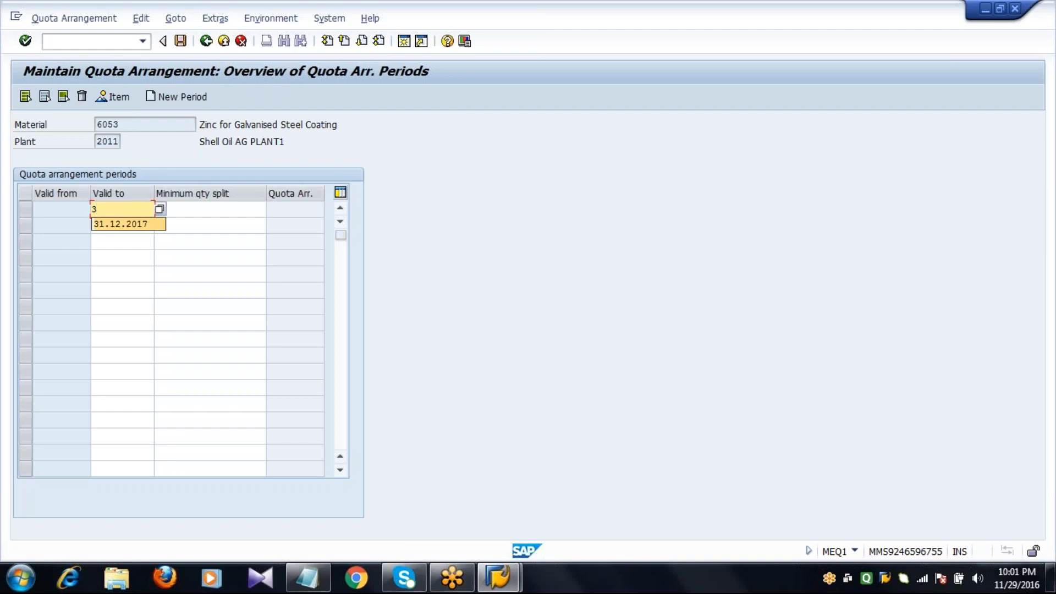
key("Return")
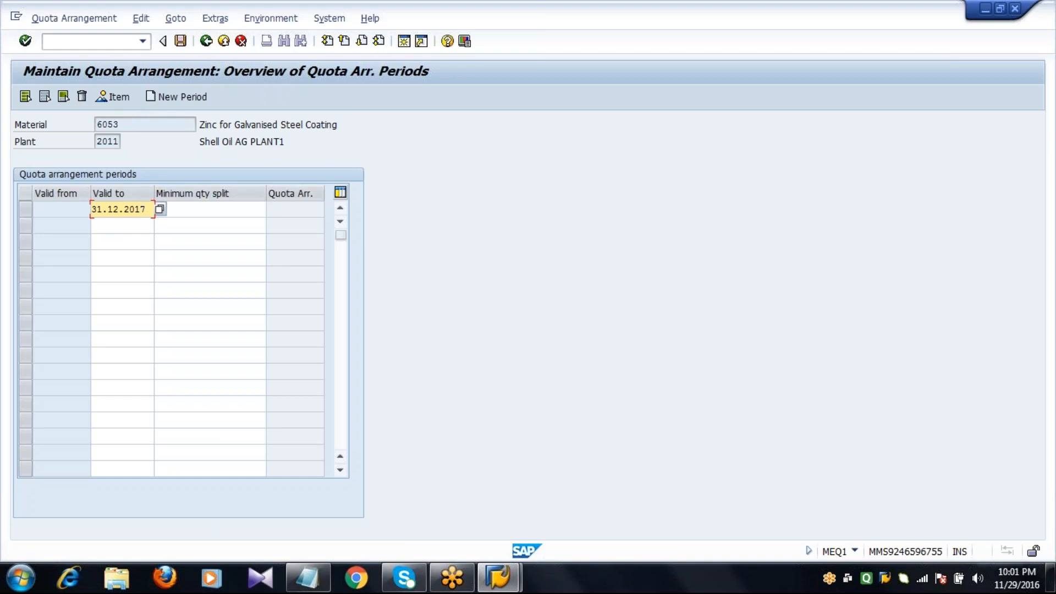
key("Return")
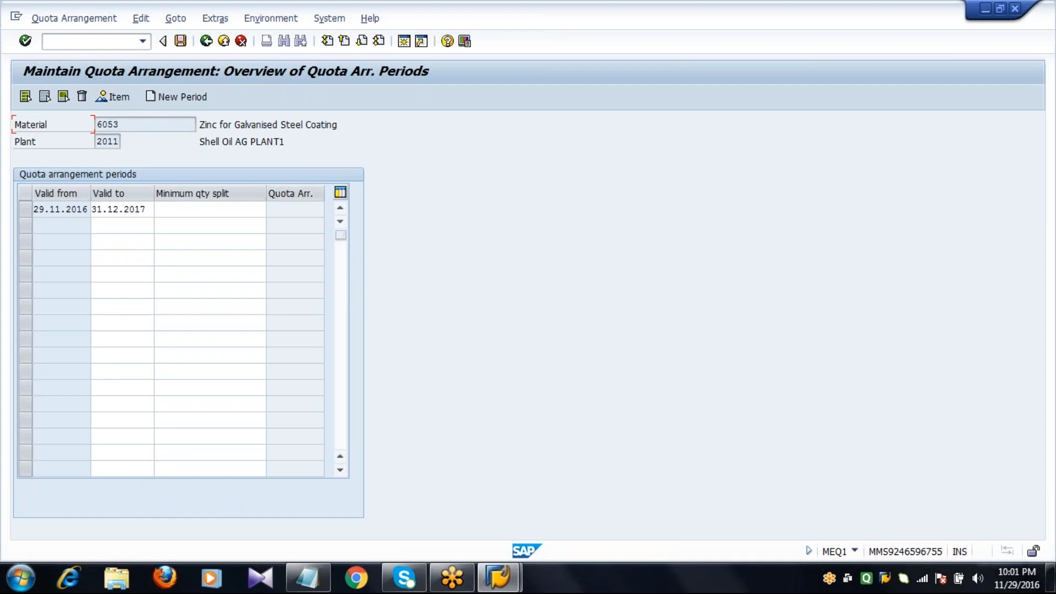
Select the period ending 31.12.2017 and open its quota arrangement items overview
left_click(57, 228)
left_click(25, 211)
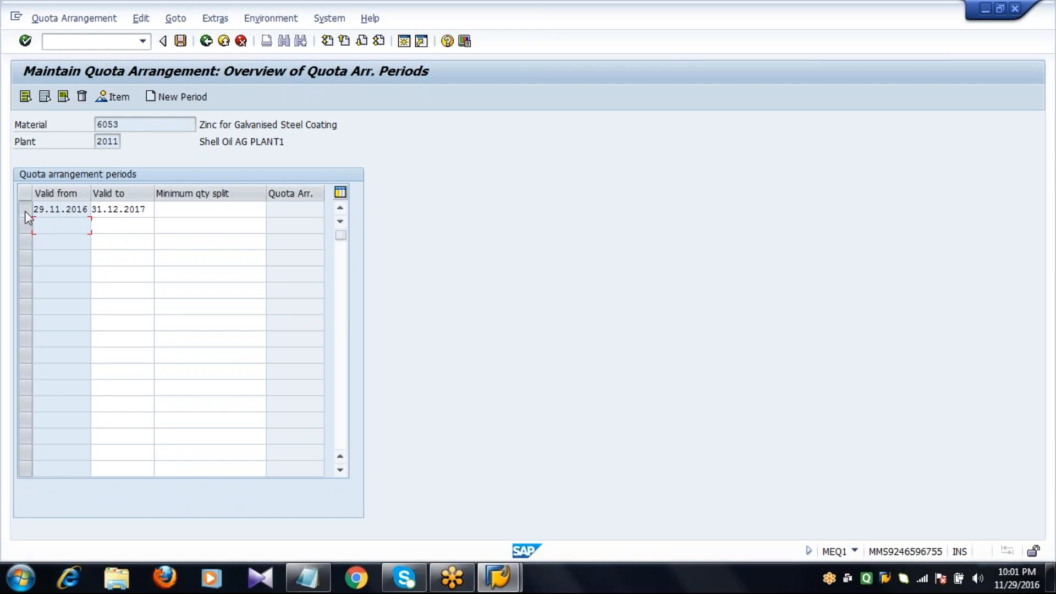
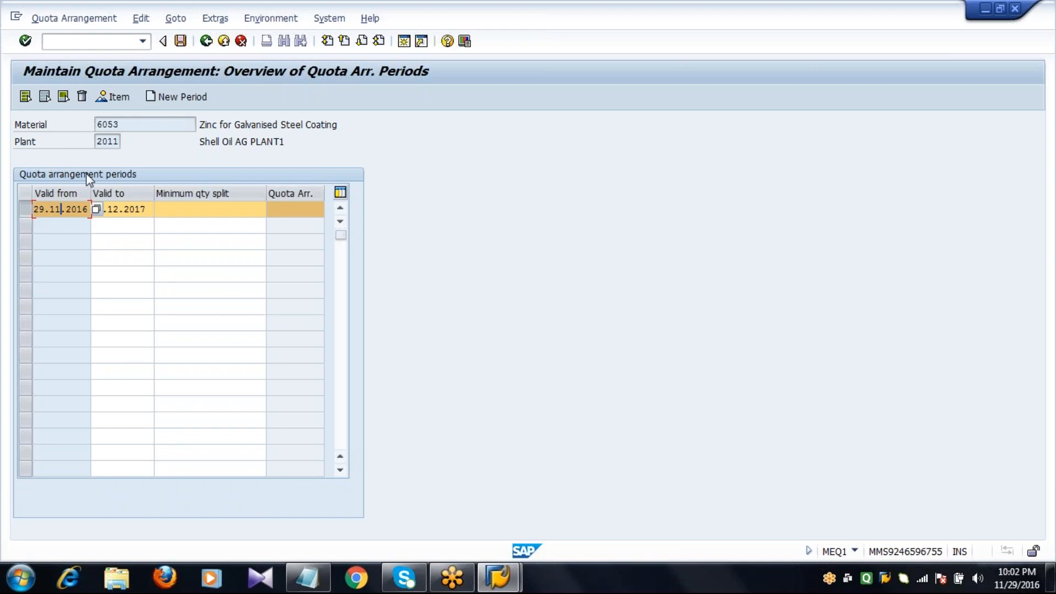
left_click(115, 101)
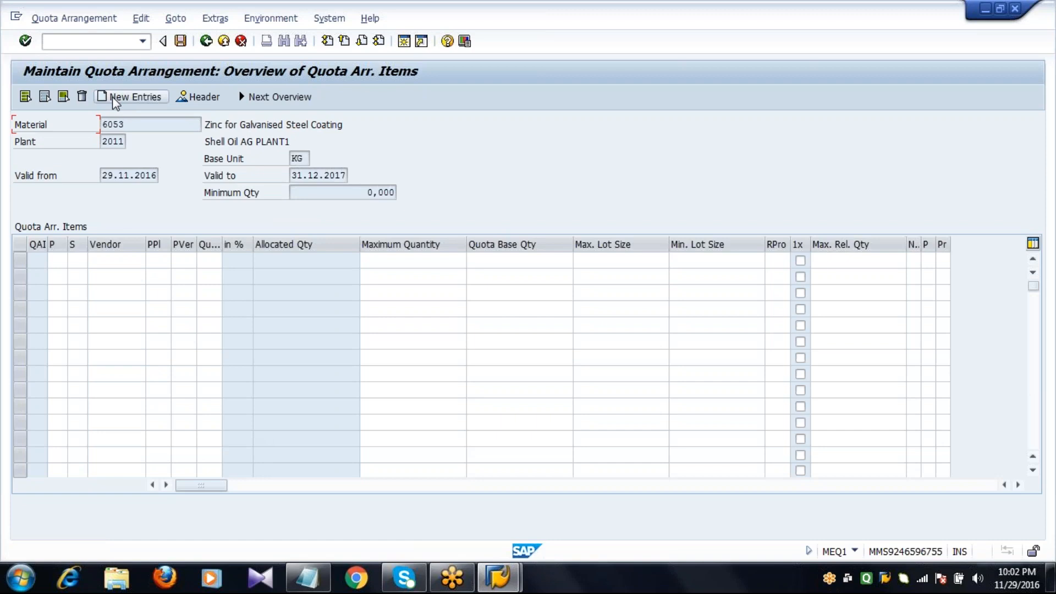
Enter the first quota item with procurement type F (External procurement) and vendor 2201
left_click(58, 263)
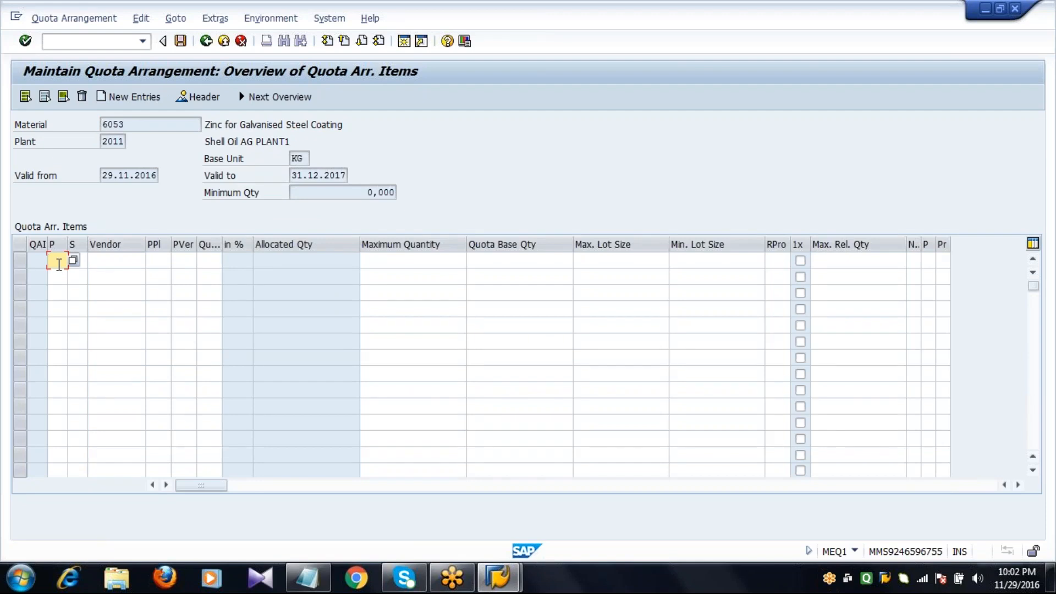
left_click(73, 261)
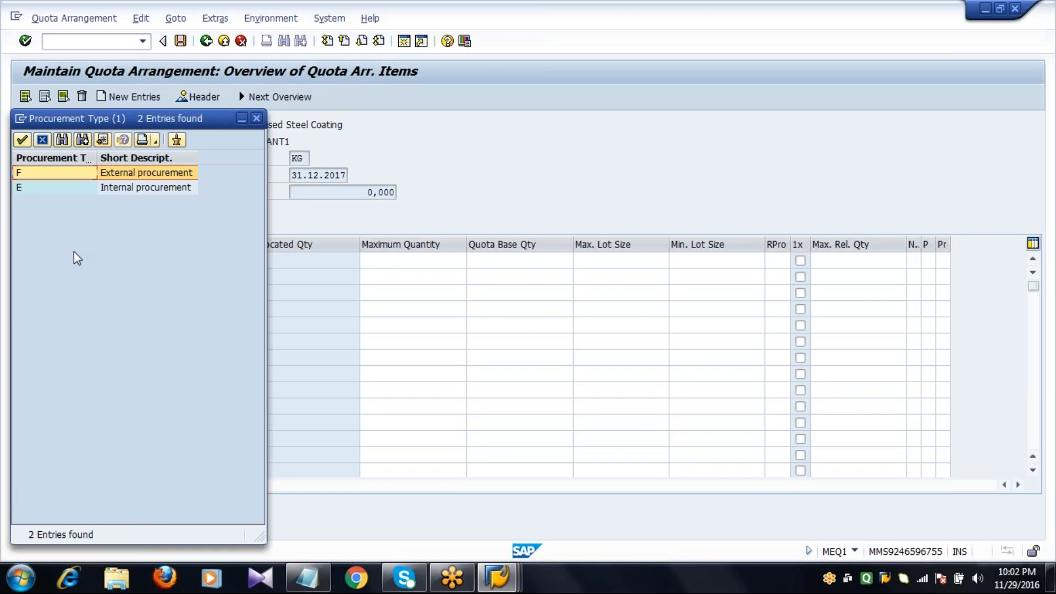
double_click(137, 174)
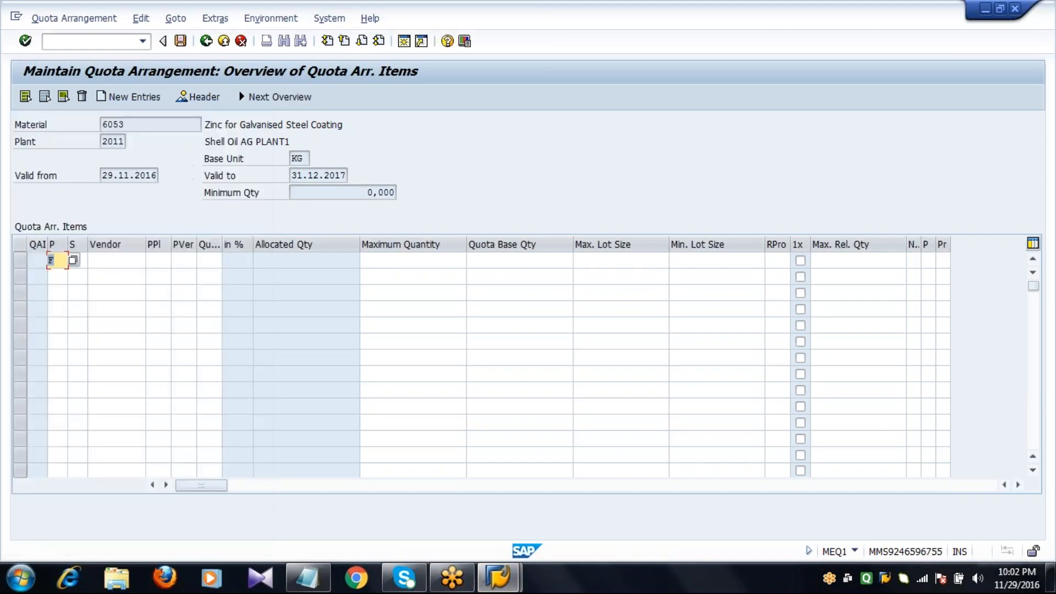
left_click(125, 261)
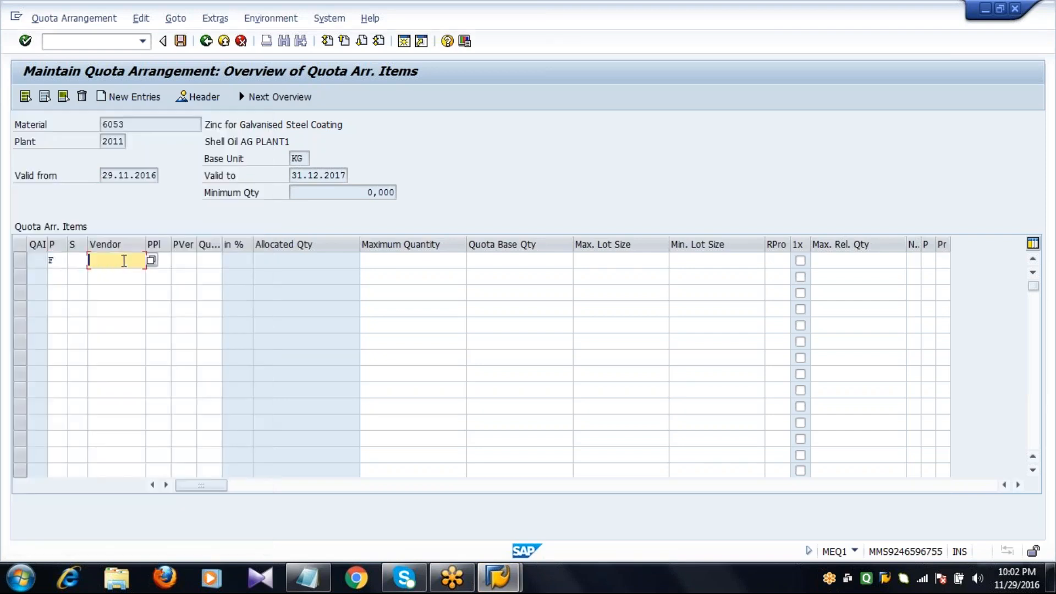
type("2201")
Give vendor 2201 a quota of 1 and a maximum quantity of 200000, widening the quota and percentage columns
left_click(212, 262)
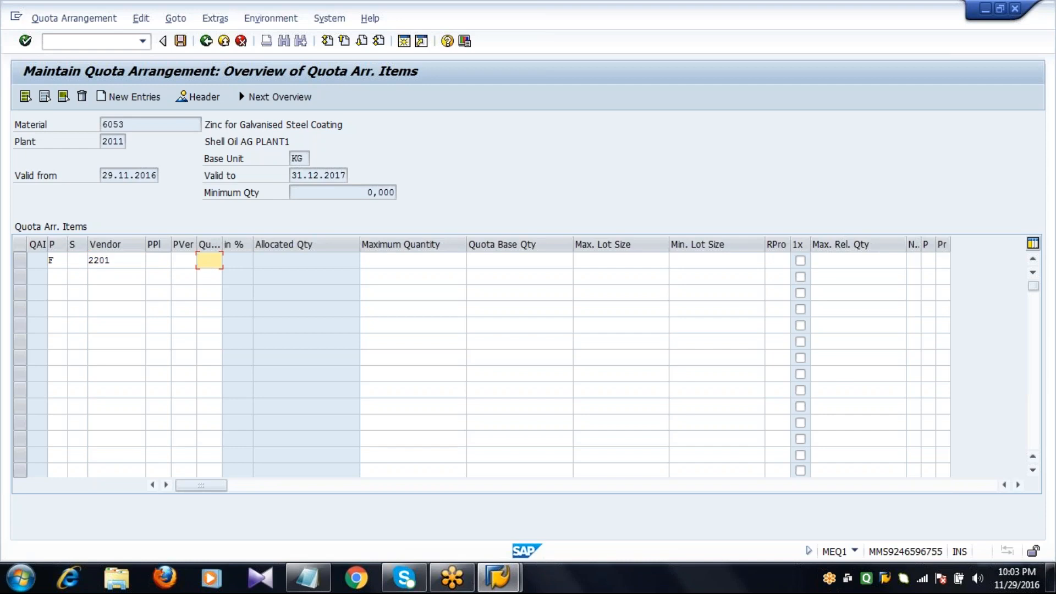
left_click_drag(222, 245, 249, 269)
type("1")
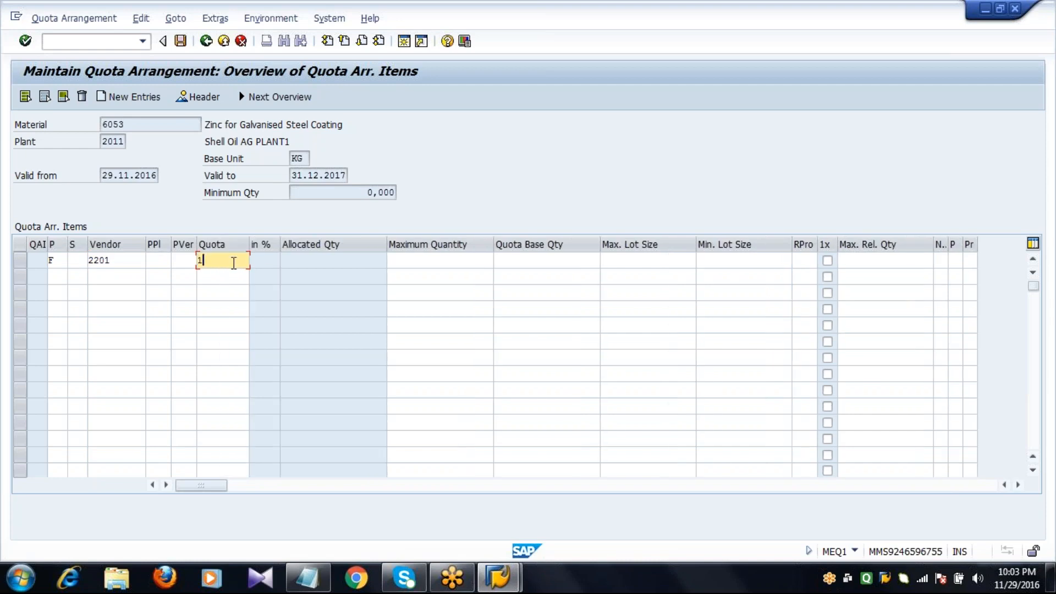
left_click_drag(279, 266, 317, 272)
left_click(286, 259)
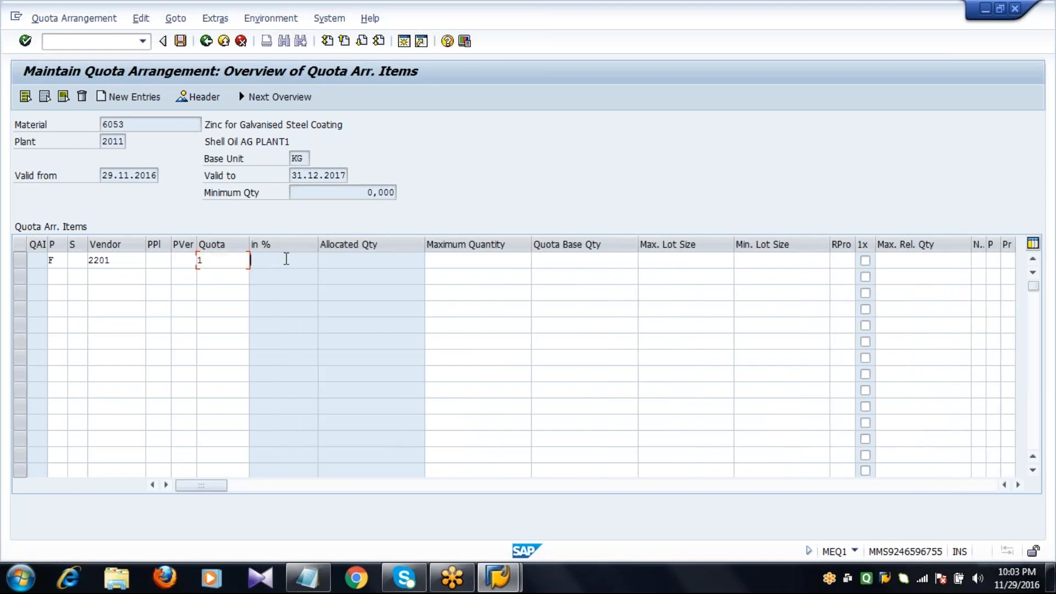
left_click(440, 262)
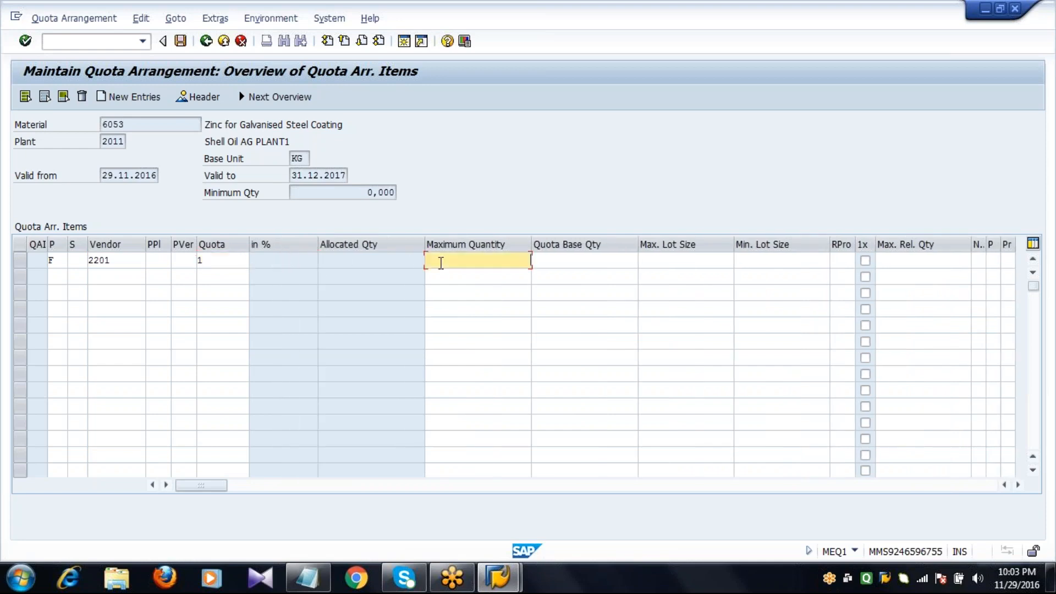
type("200000")
key("Return")
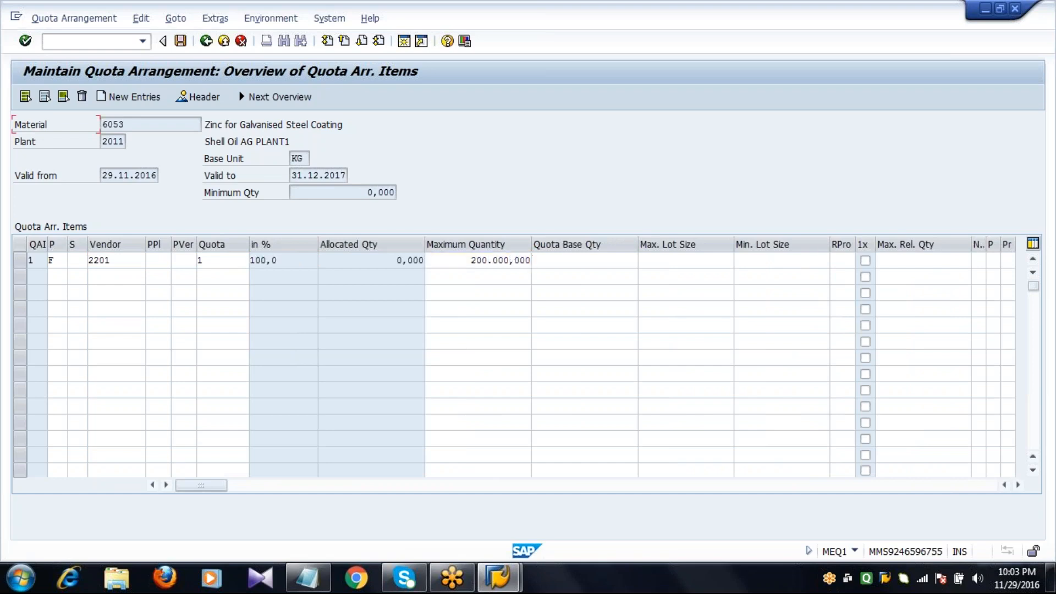
left_click(464, 260)
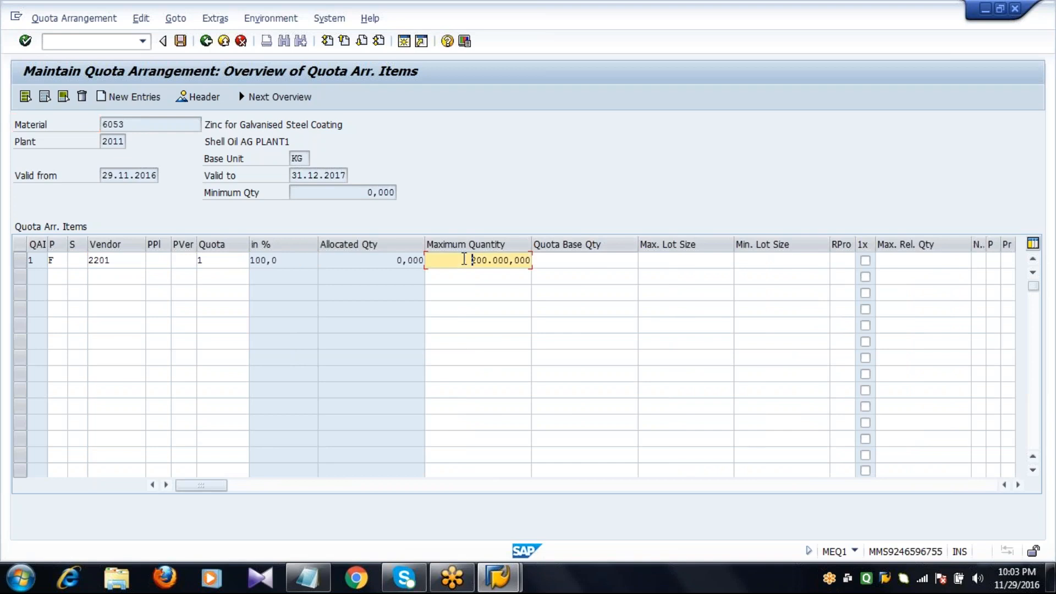
left_click(378, 261)
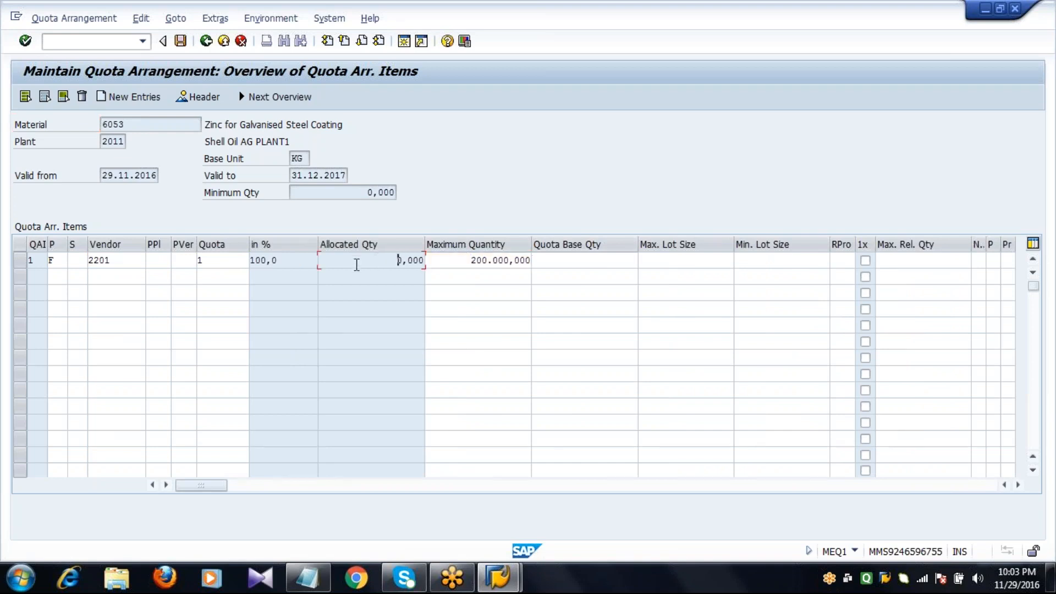
left_click(295, 262)
Enter a second quota item with procurement type F and vendor 2202
left_click(59, 278)
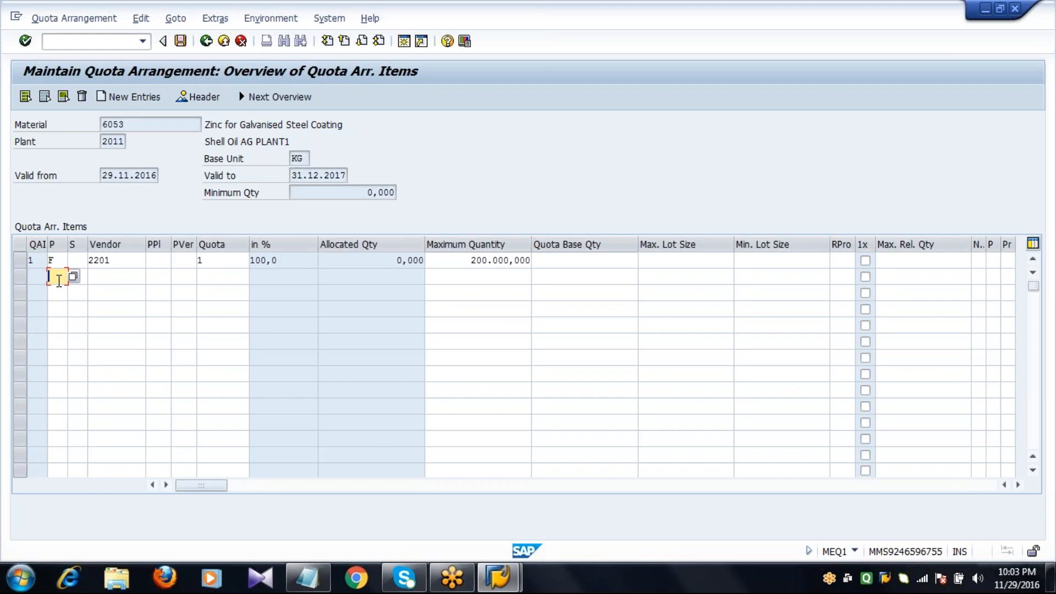
type("F")
key("Tab")
key("Tab")
type("2202")
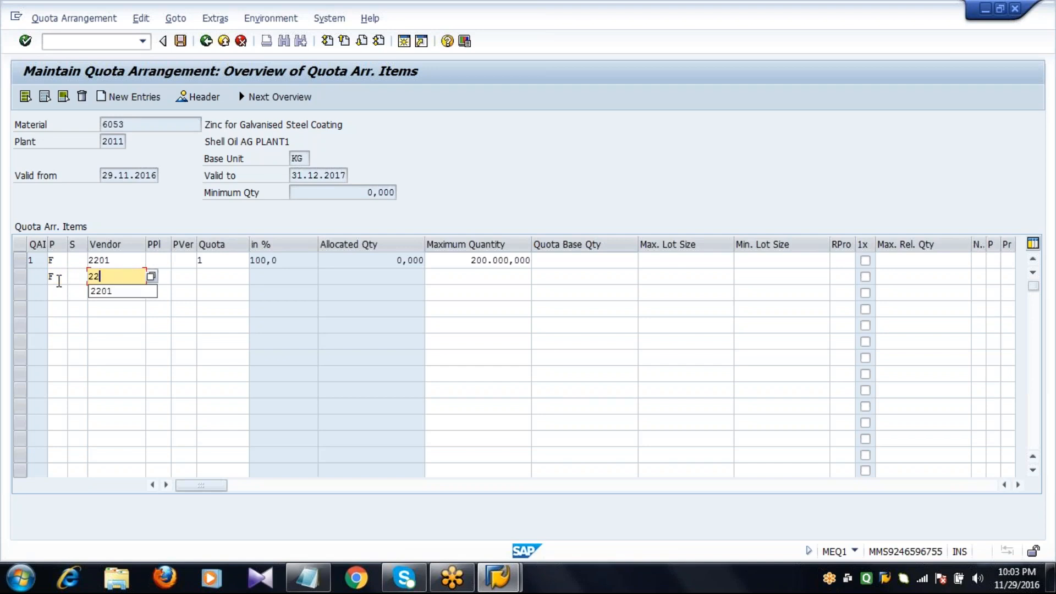
Give vendor 2202 a quota of 1 and a maximum quantity of 150000, and accept the item
key("Tab")
key("Tab")
key("Tab")
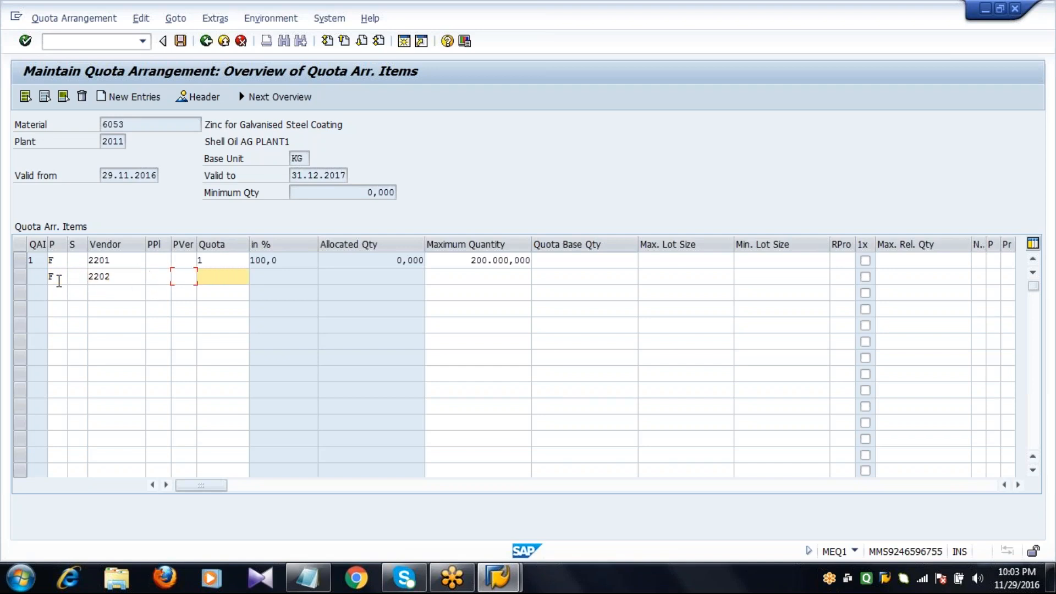
type("1")
key("Tab")
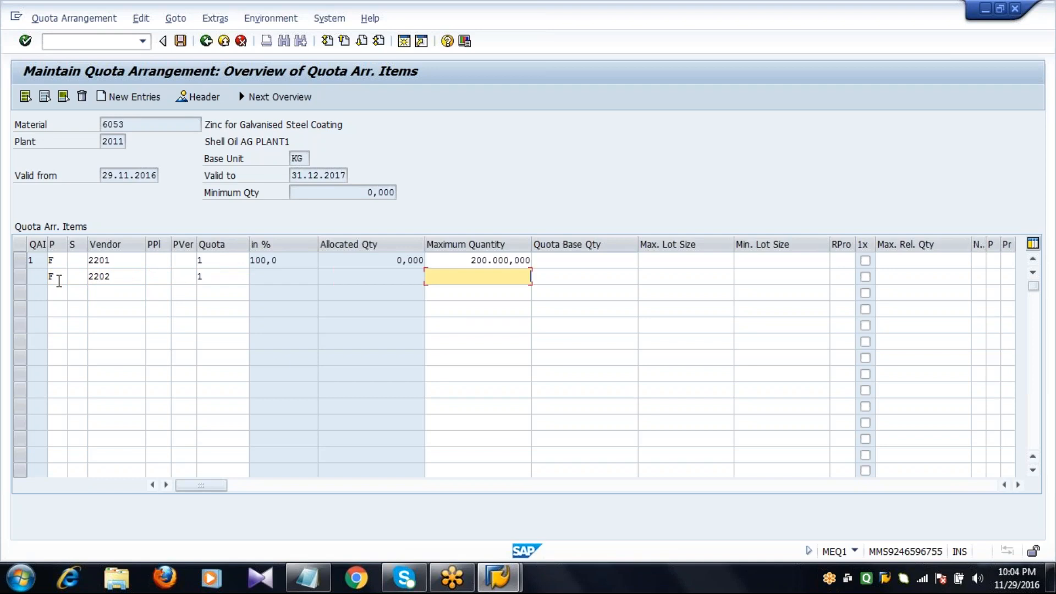
type("150000")
left_click(59, 281)
key("Return")
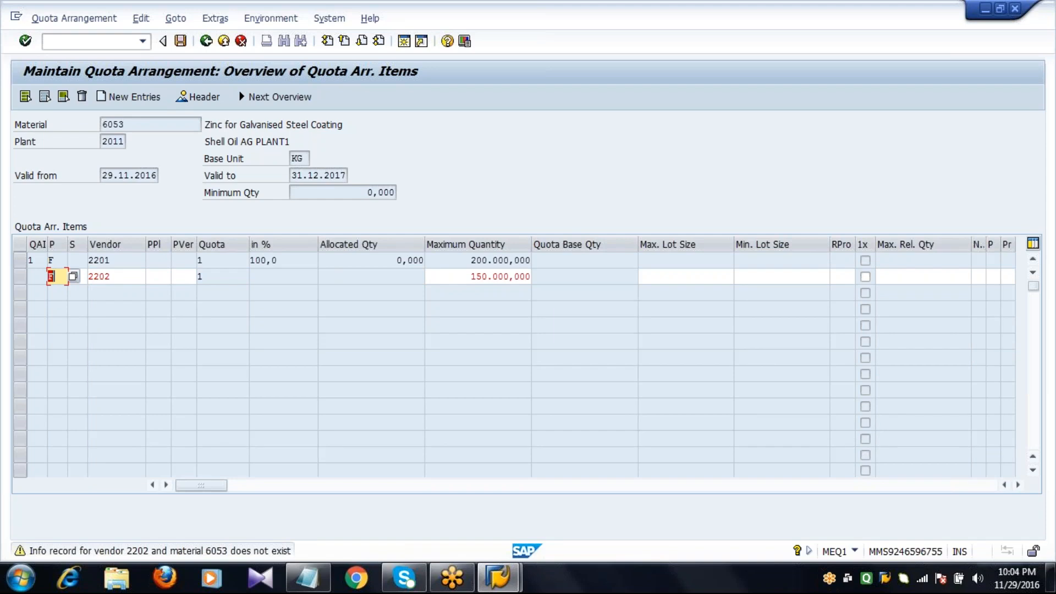
key("Return")
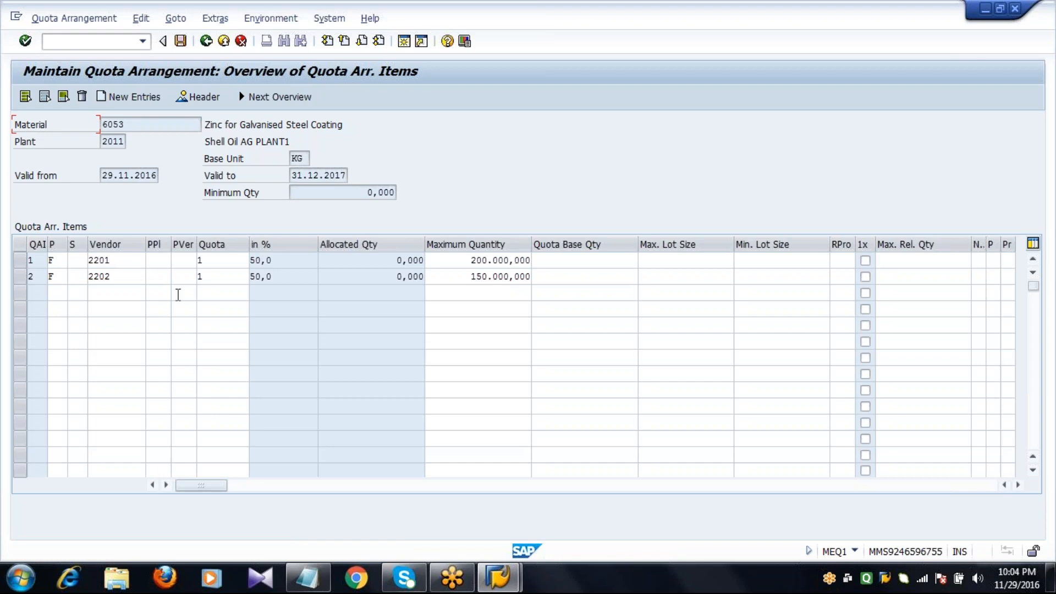
left_click(282, 281)
left_click(449, 281)
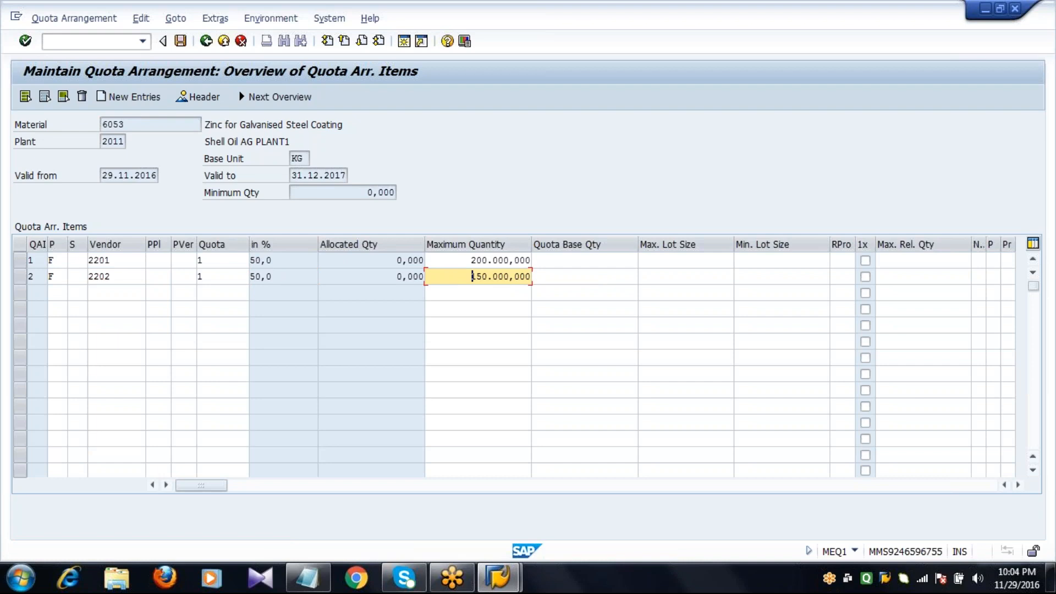
Enter a third quota item with procurement type F and vendor 2203
left_click(61, 293)
type("F")
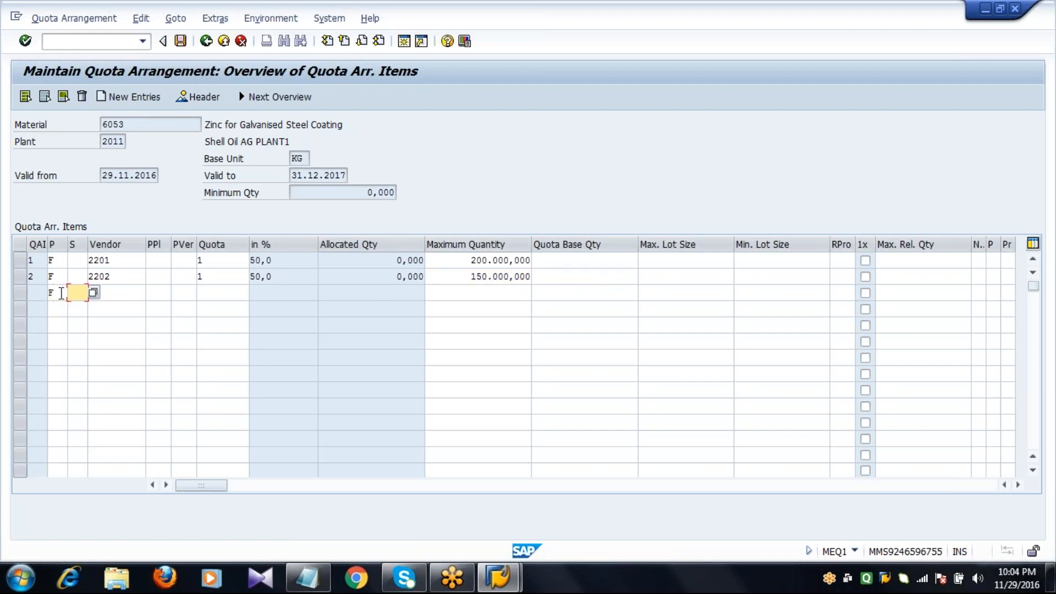
key("Tab")
type("2203")
key("Tab")
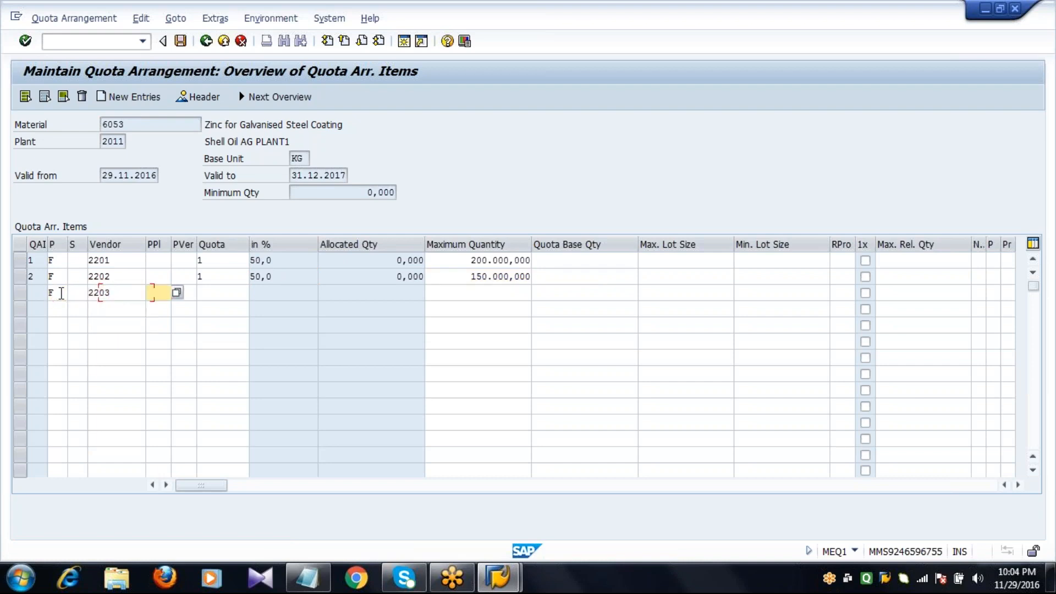
Give vendor 2203 a quota of 1 and a maximum quantity of 100000, and accept the item
key("Tab")
key("Tab")
type("1")
key("Tab")
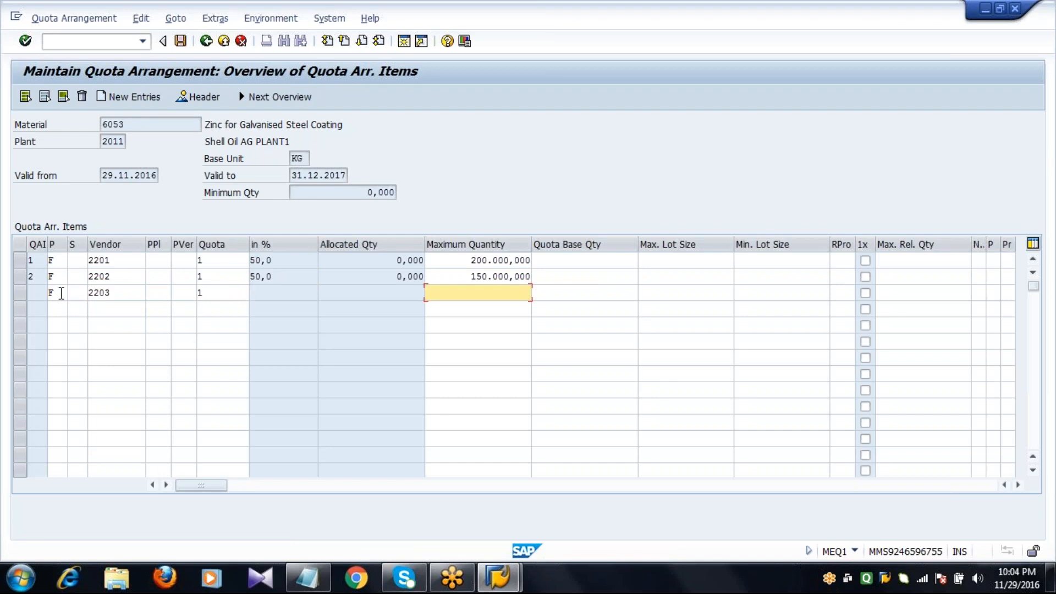
type("100000")
key("Return")
key("Return")
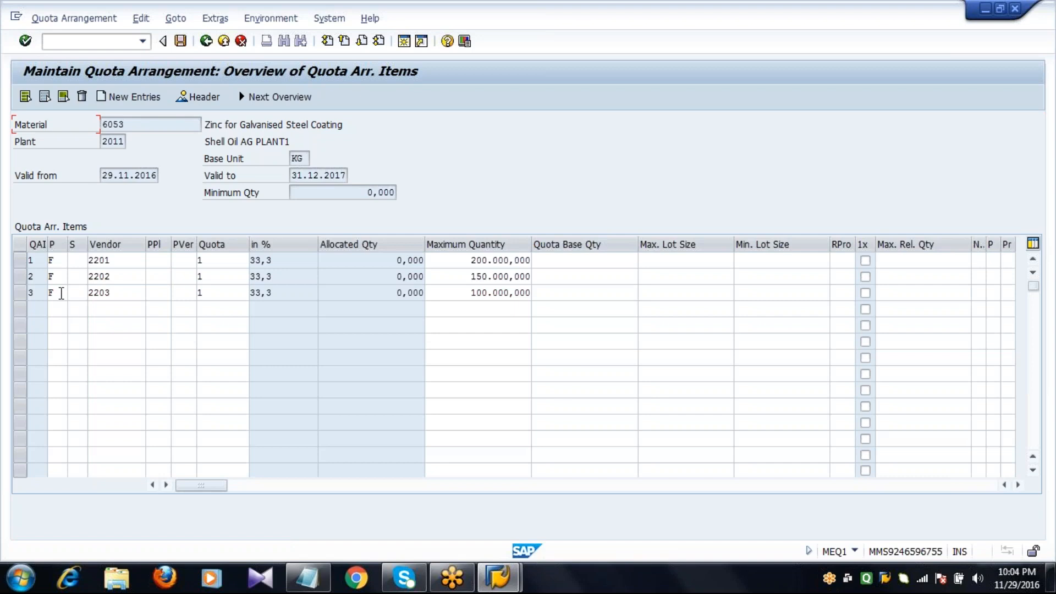
Check the items' percentages and maximum quantities, save the quota arrangement, and view the details of its status message
left_click(277, 294)
left_click(457, 298)
left_click(380, 297)
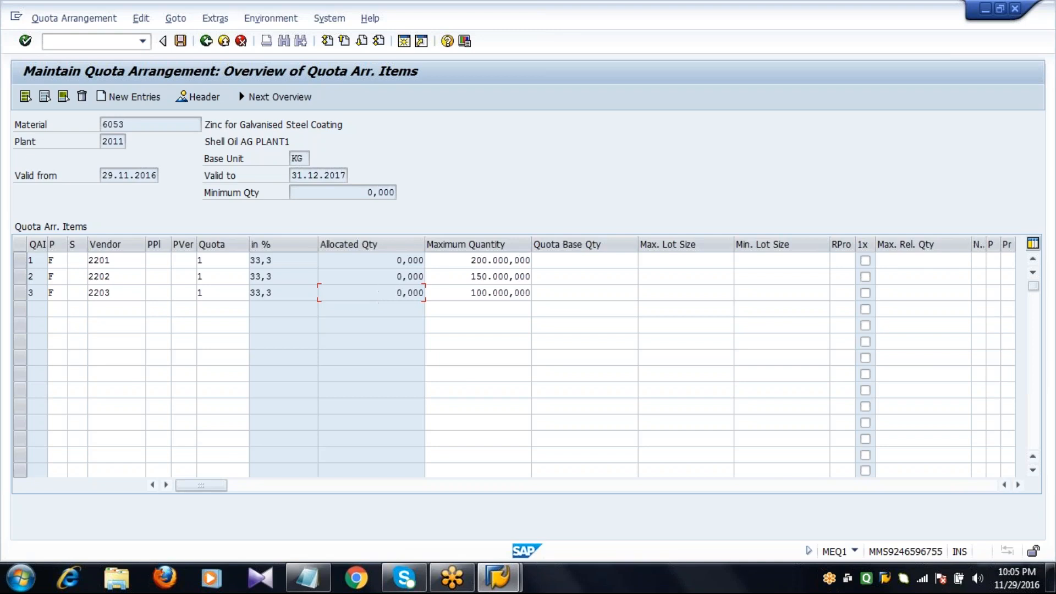
left_click(459, 294)
left_click(454, 273)
left_click(454, 263)
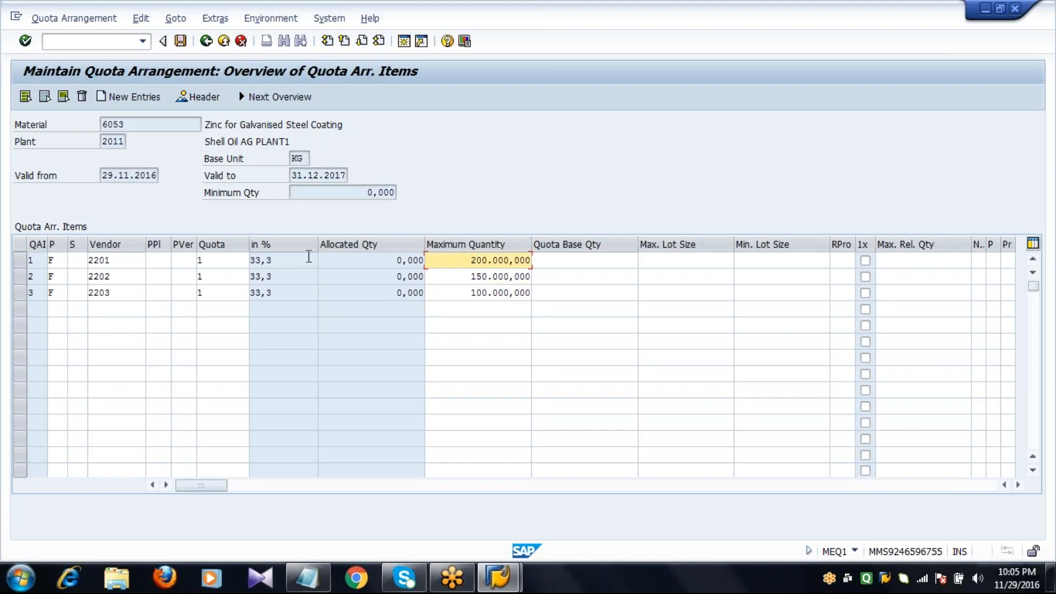
left_click(181, 40)
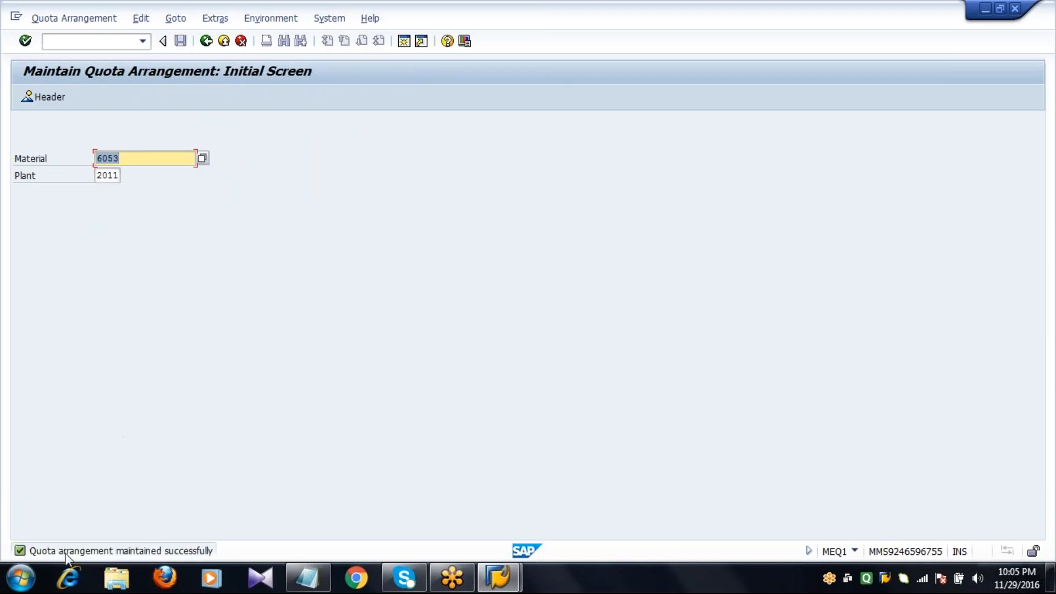
double_click(85, 550)
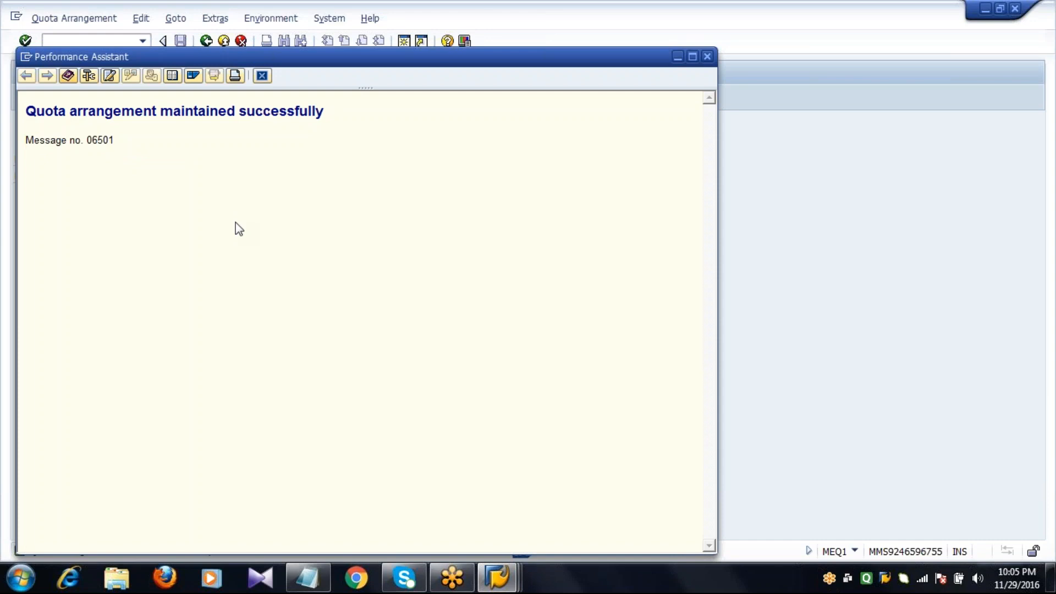
left_click(262, 80)
Leave quota maintenance and start a standard purchase order in ME21N for vendor 2201
left_click(209, 46)
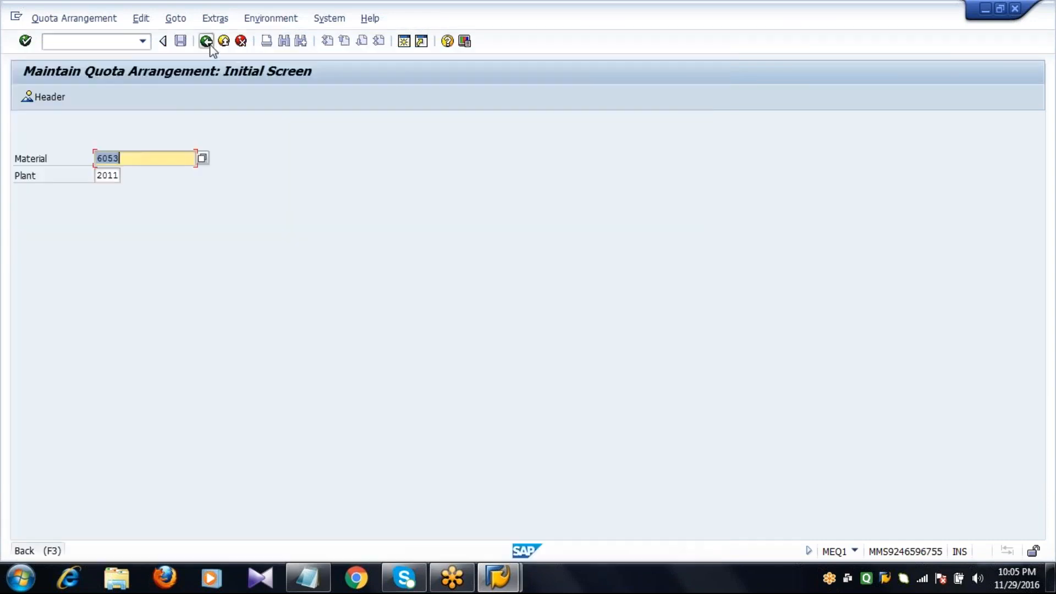
type("ME21N")
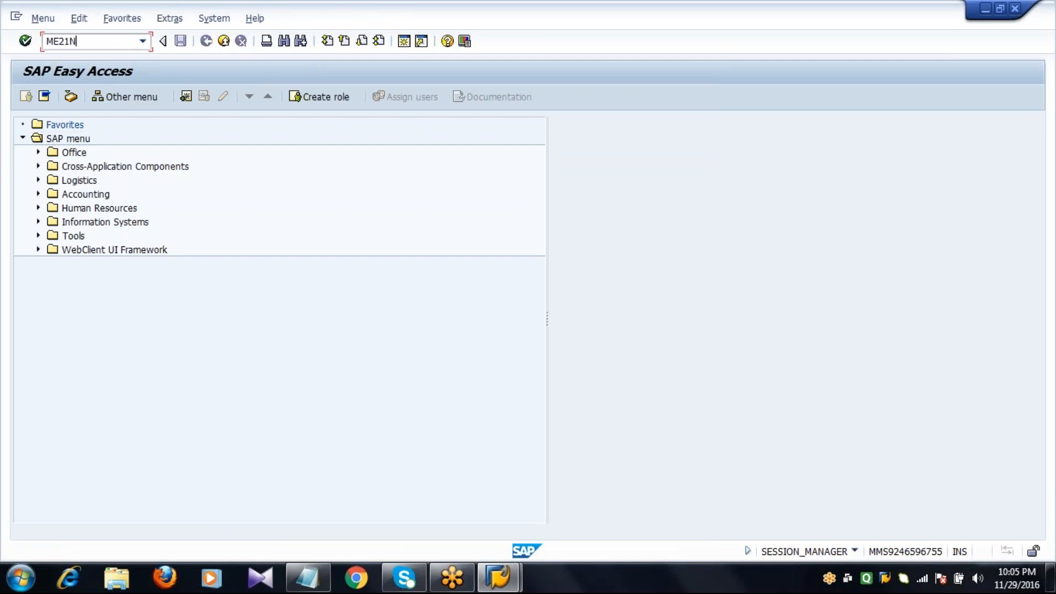
key("Return")
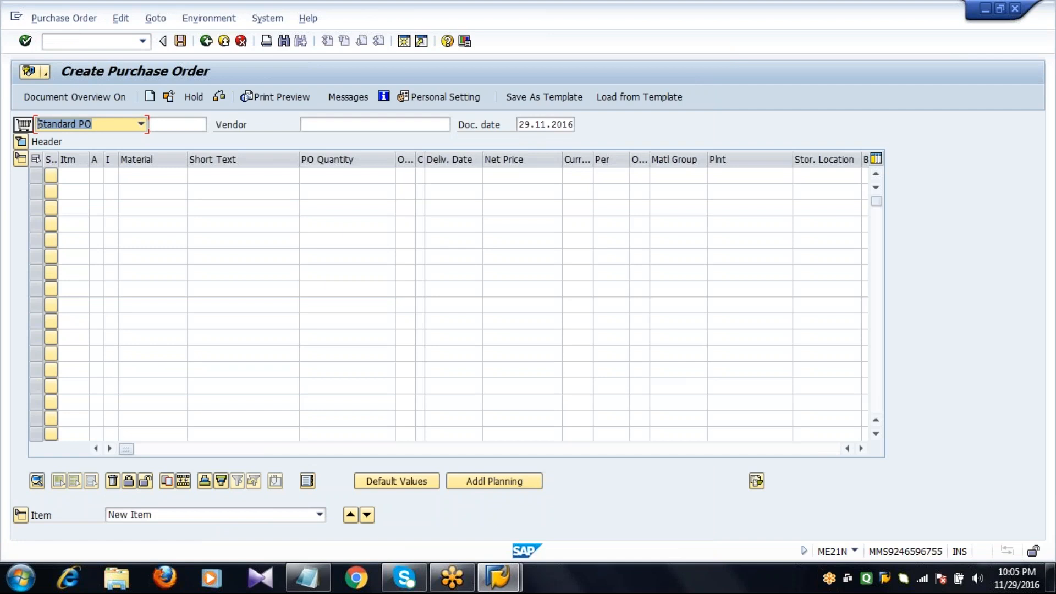
key("Tab")
key("Tab")
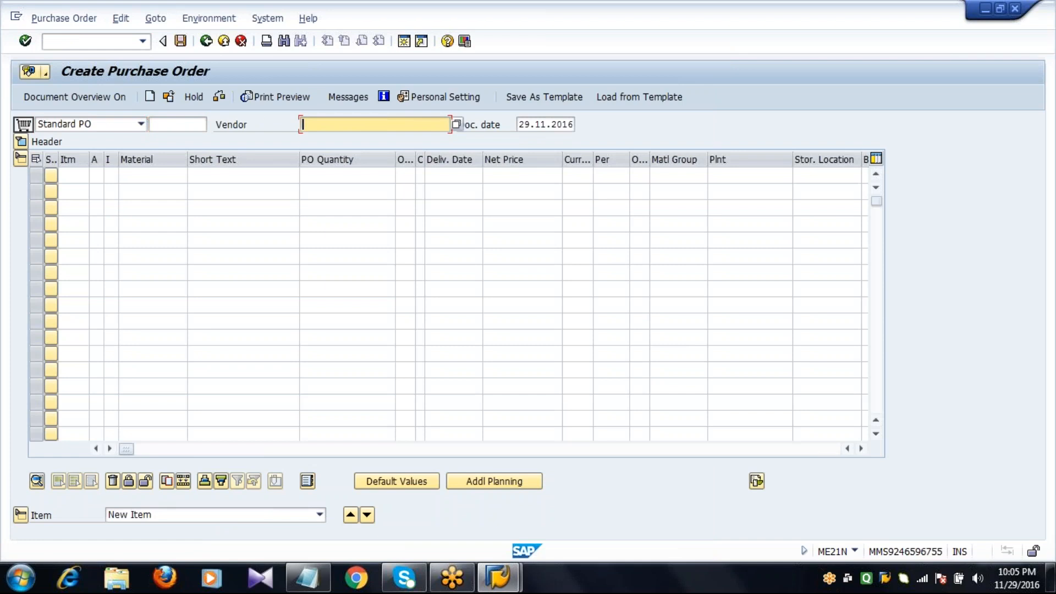
type("2201")
key("Return")
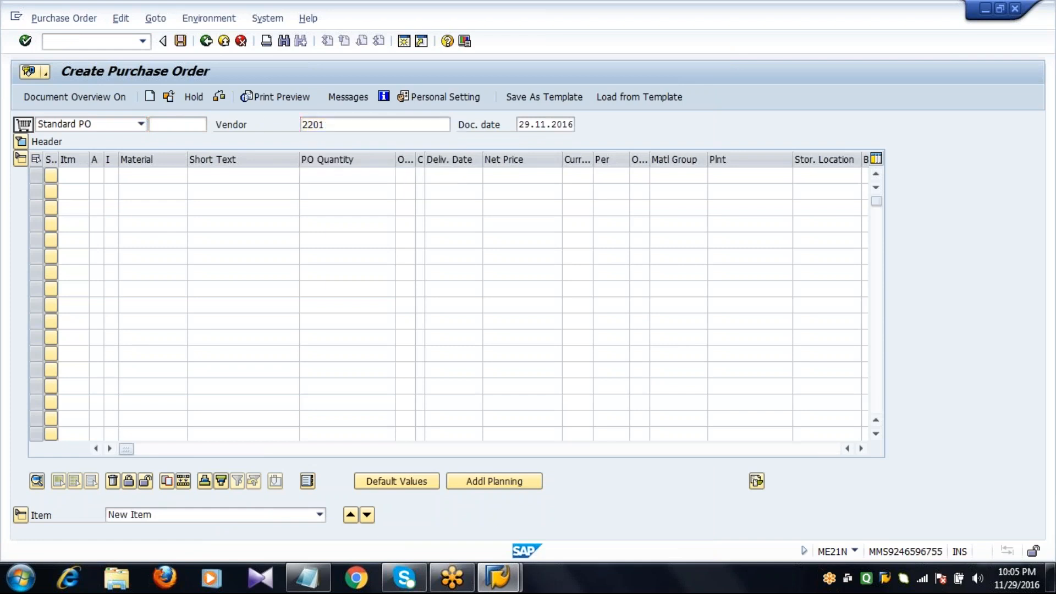
Fill in the order's organizational data with purchasing organization 2011, purchasing group 222 and company code 2001
type("2011")
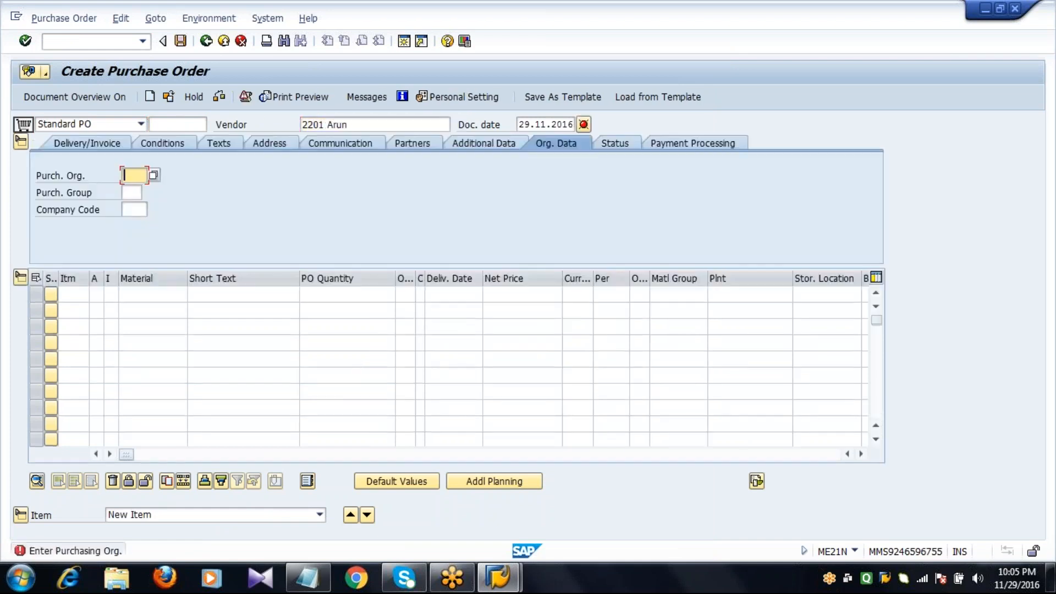
key("Tab")
type("222")
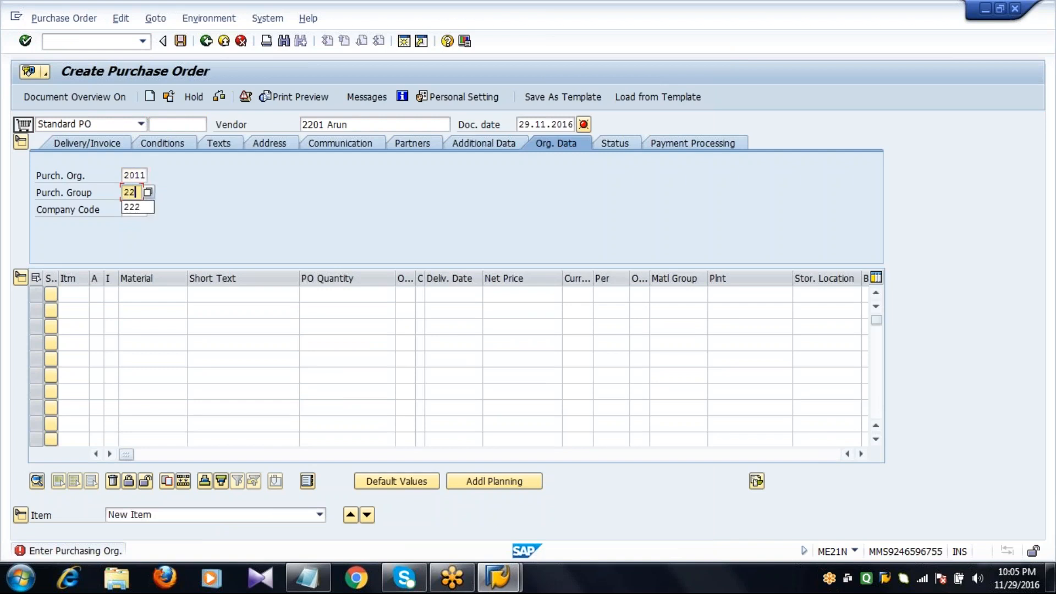
key("Tab")
type("2001")
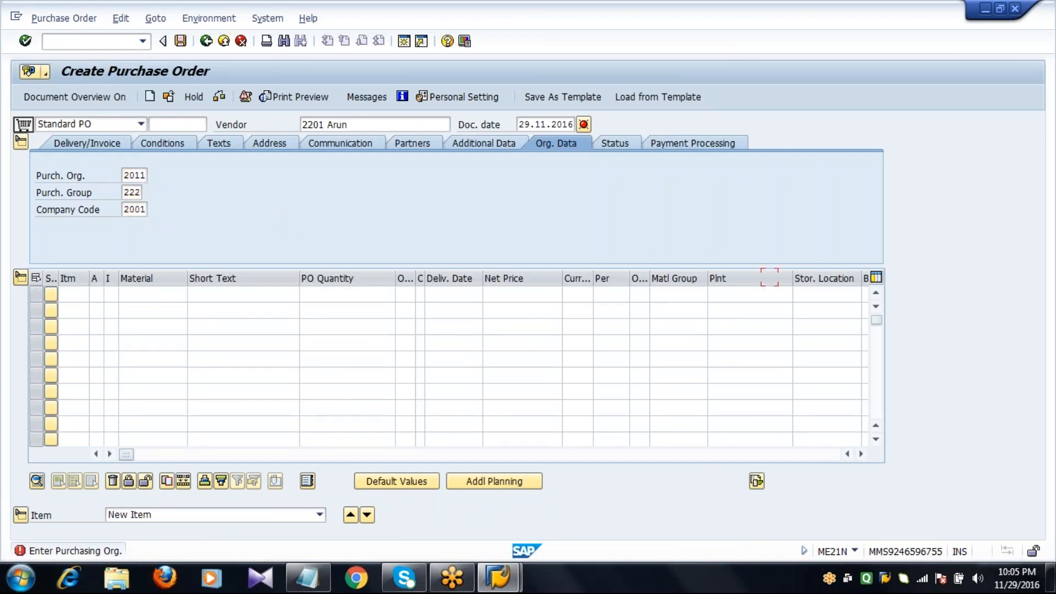
Add material 6053 as the first order item with a PO quantity of 200000
left_click(124, 294)
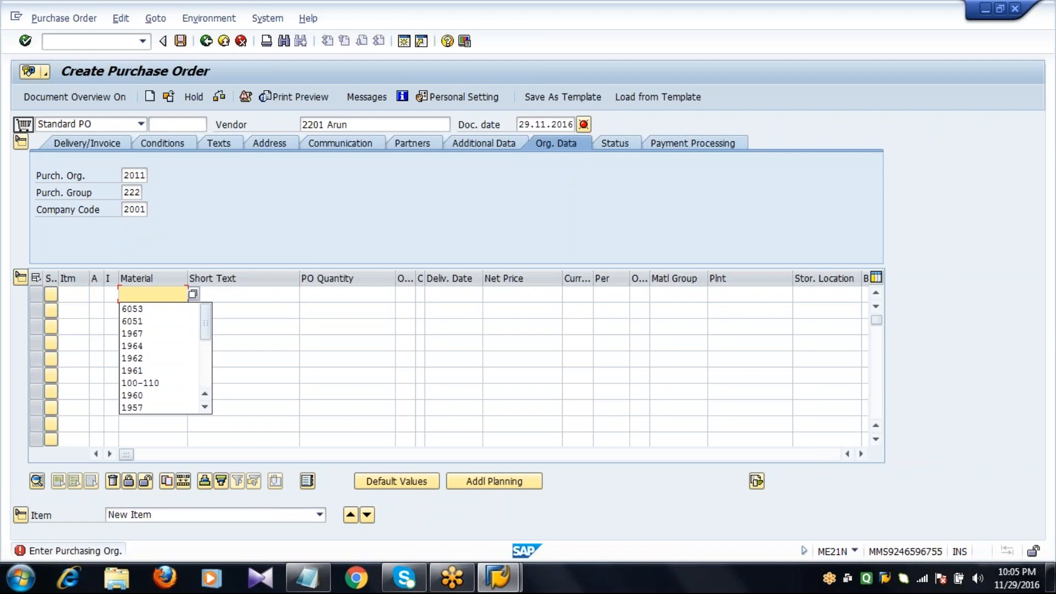
key("Down")
left_click(394, 294)
type("200000")
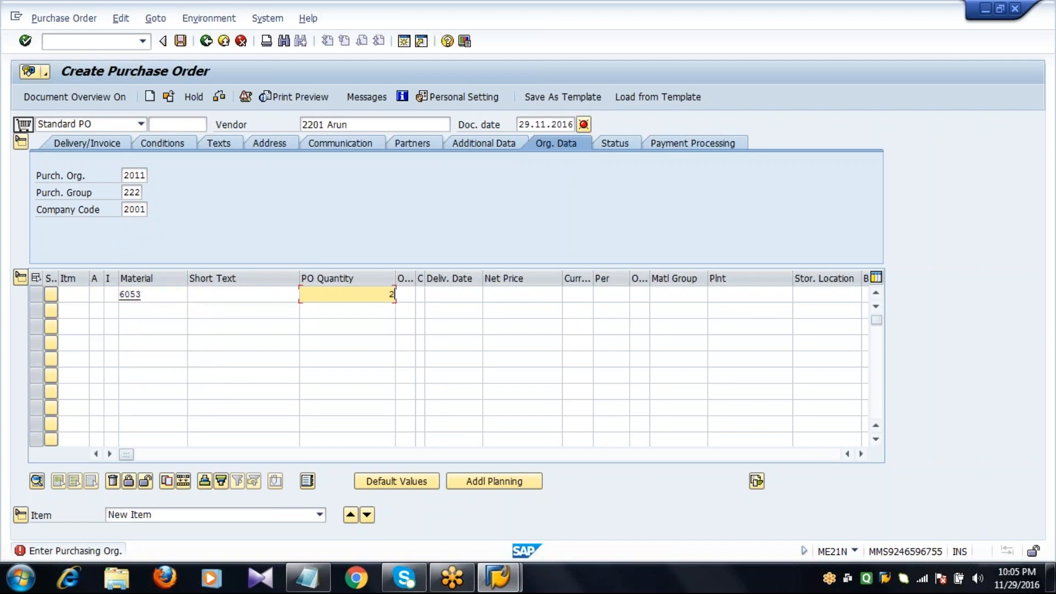
Set the order item's net price to 100 with currency EUR
key("Tab")
key("Tab")
key("Tab")
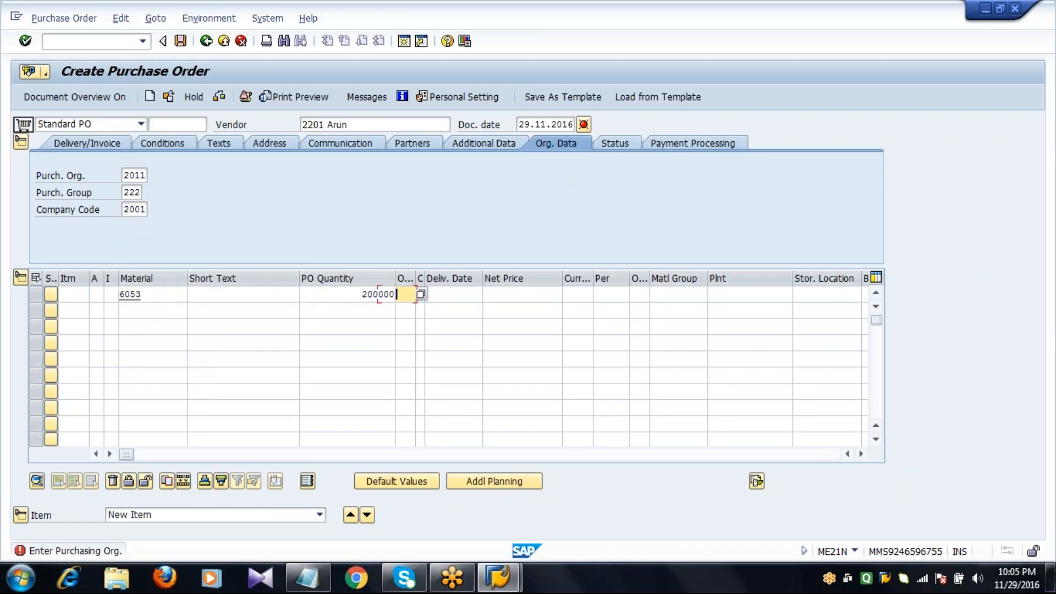
type("100")
key("Tab")
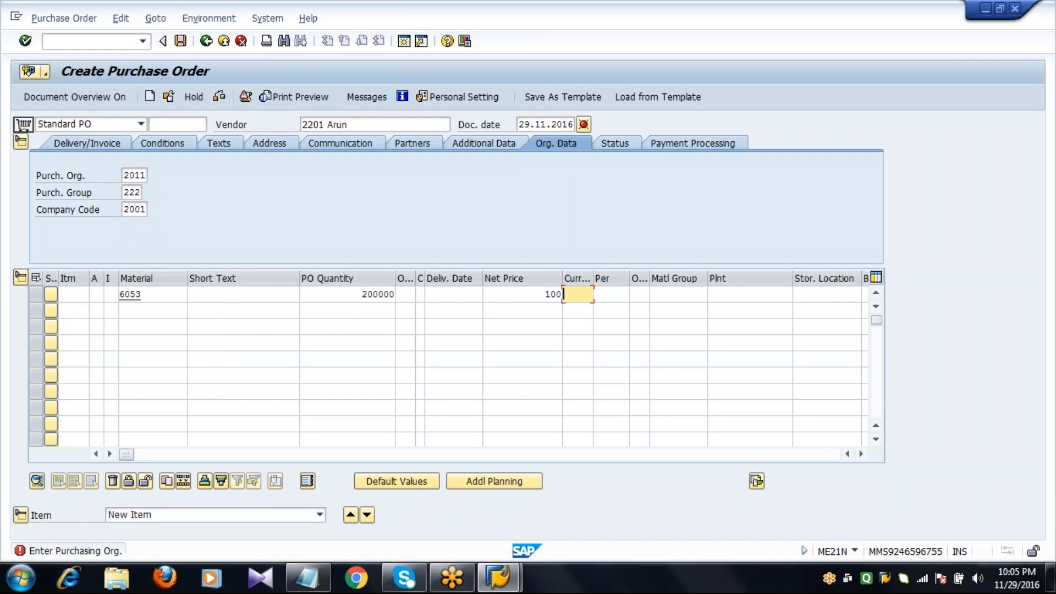
type("EUR")
Assign plant 2011 and storage location 0001 to the order item and validate the entries
key("Tab")
key("Tab")
key("Tab")
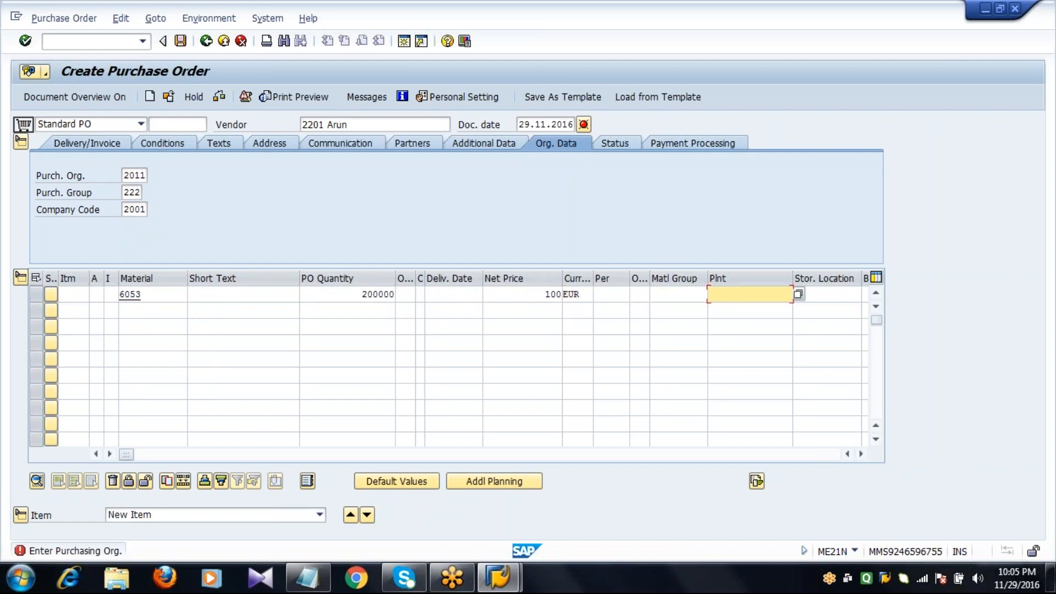
type("2011")
key("Tab")
type("0001")
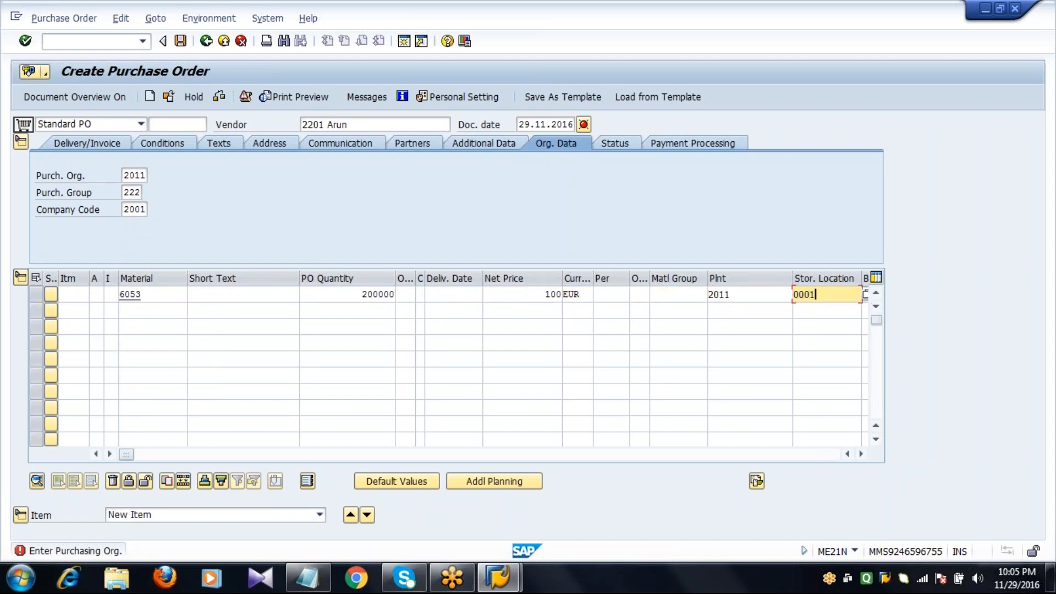
key("Return")
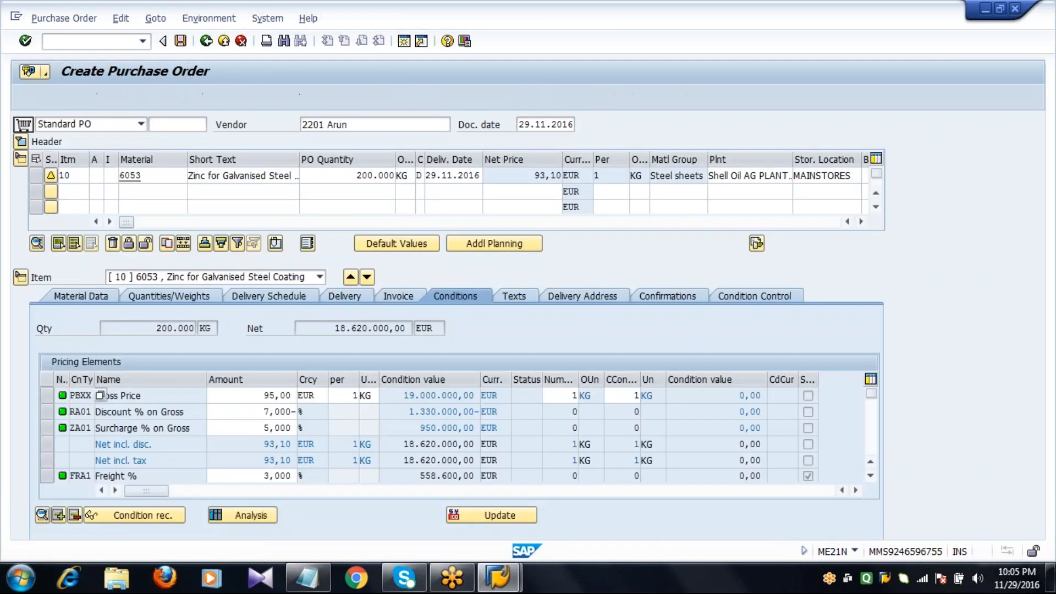
Save the purchase order and return to the SAP Easy Access screen
left_click(338, 181)
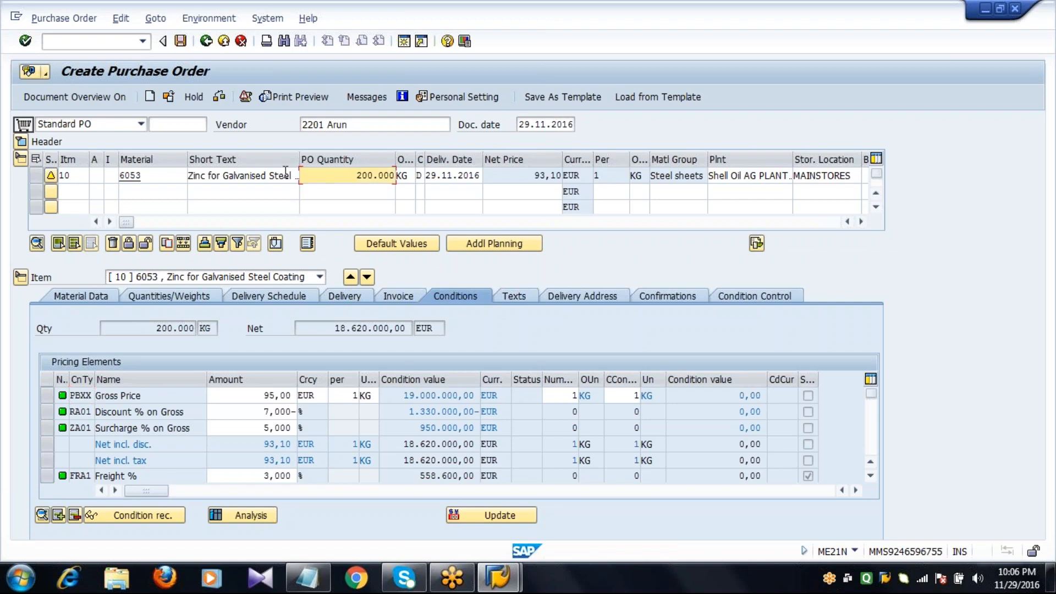
left_click(180, 42)
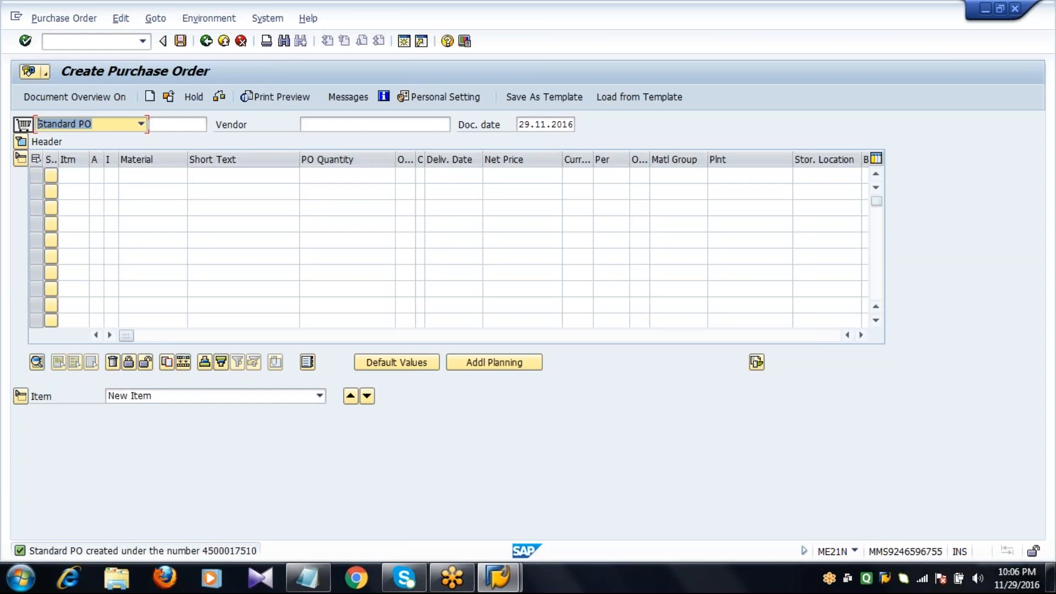
left_click(206, 41)
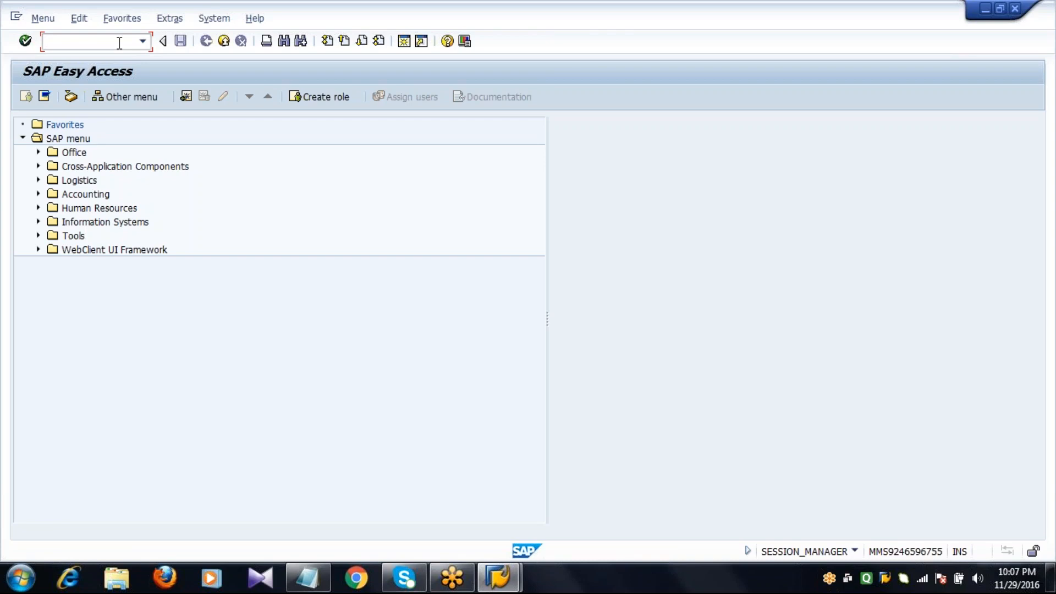
Reopen the quota arrangement periods overview for material 6053 in plant 2011 with transaction MEQ1
type("MEQ1")
key("Return")
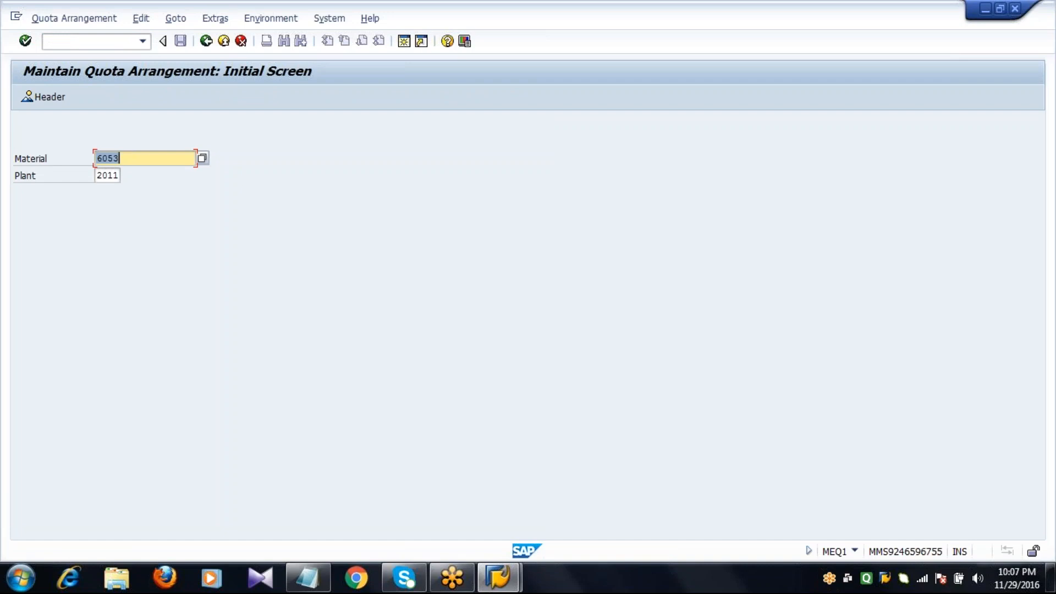
key("Right")
key("Return")
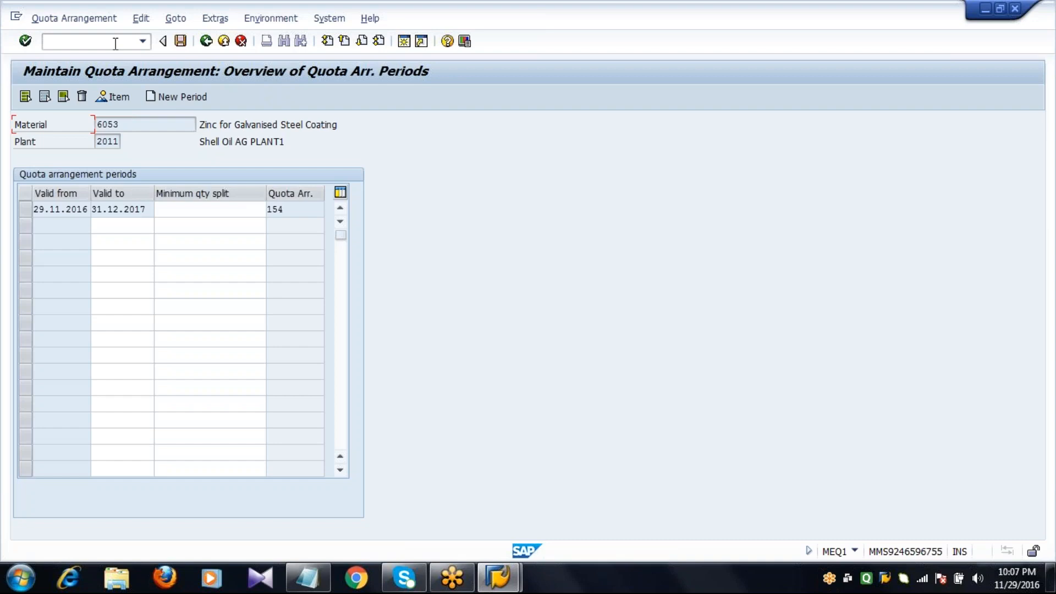
Open the items of the period valid from 29.11.2016 and review each vendor's allocated and maximum quantities
left_click(25, 210)
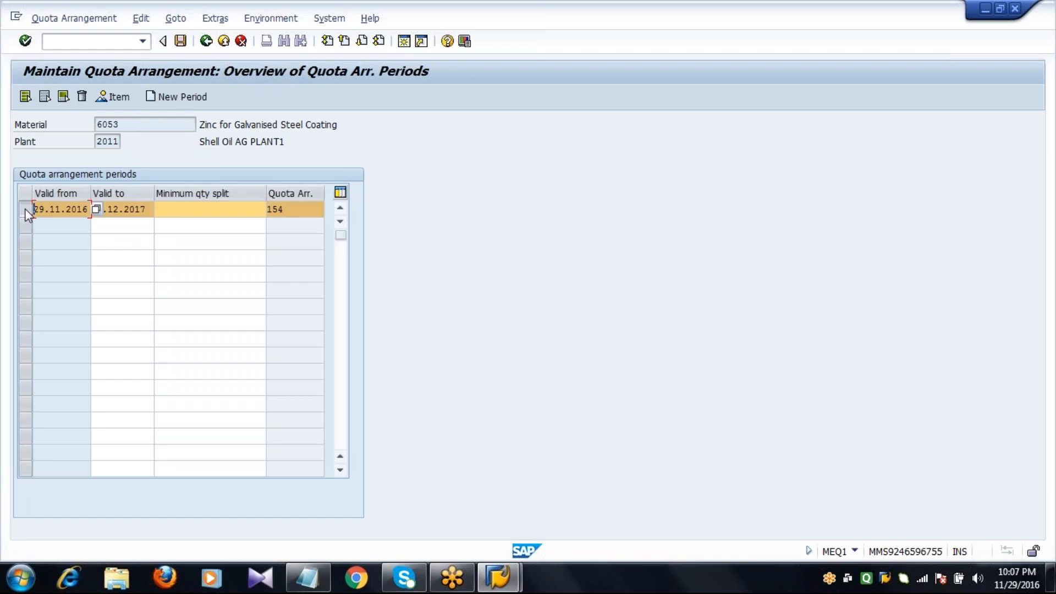
left_click(115, 99)
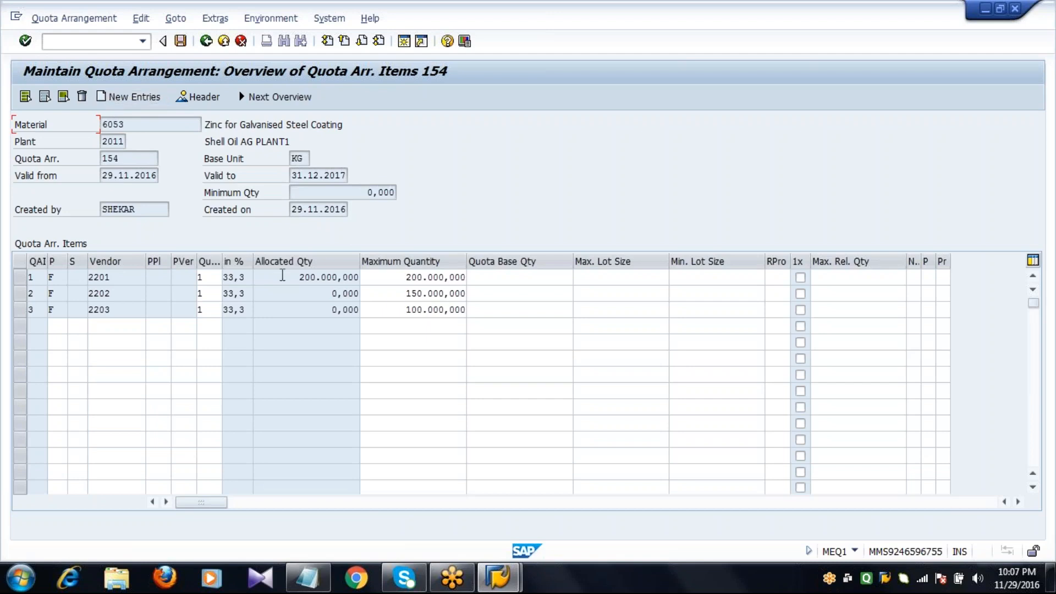
left_click_drag(282, 275, 363, 358)
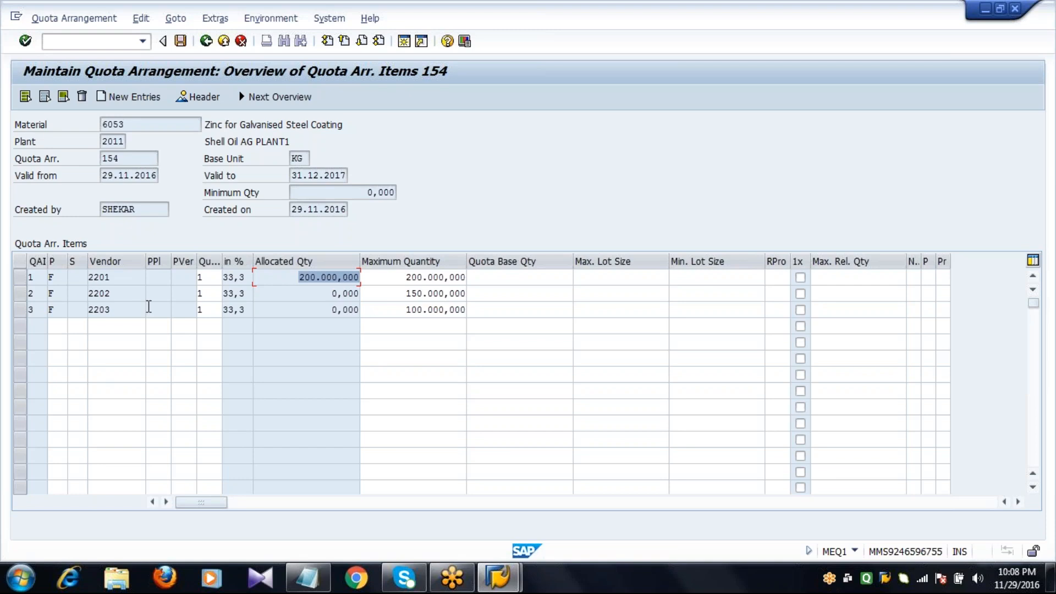
left_click(116, 280)
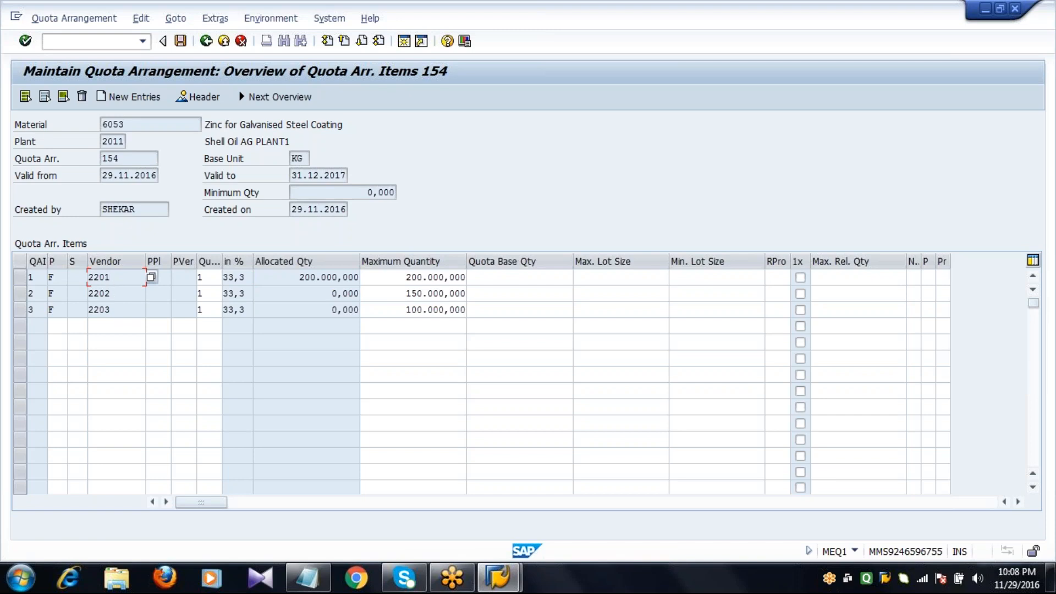
left_click(394, 297)
left_click(390, 314)
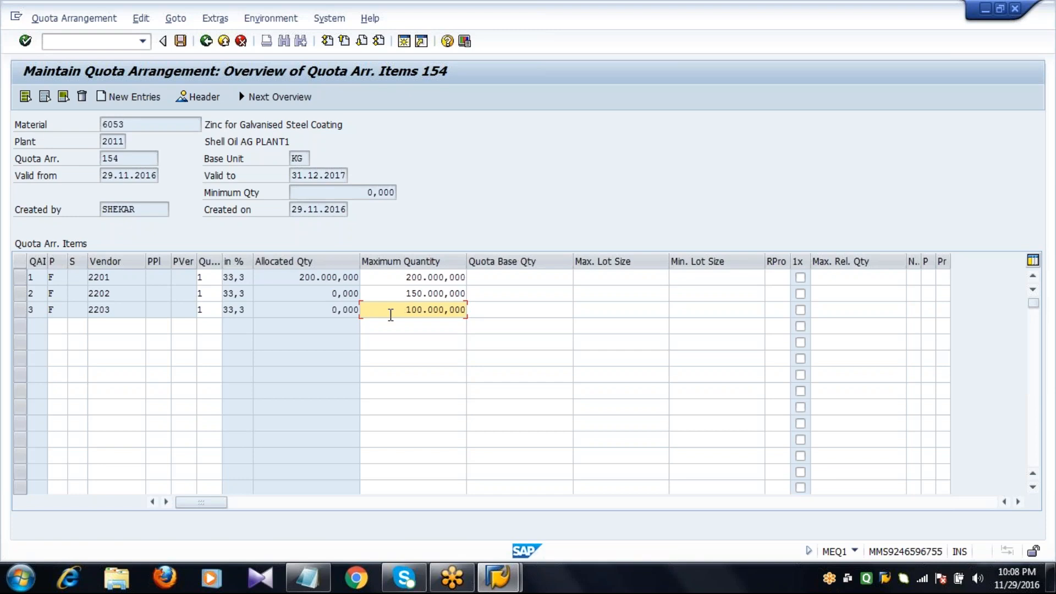
Leave the quota arrangement and start a new purchase order with transaction ME21N
left_click(206, 41)
left_click(206, 42)
left_click(206, 42)
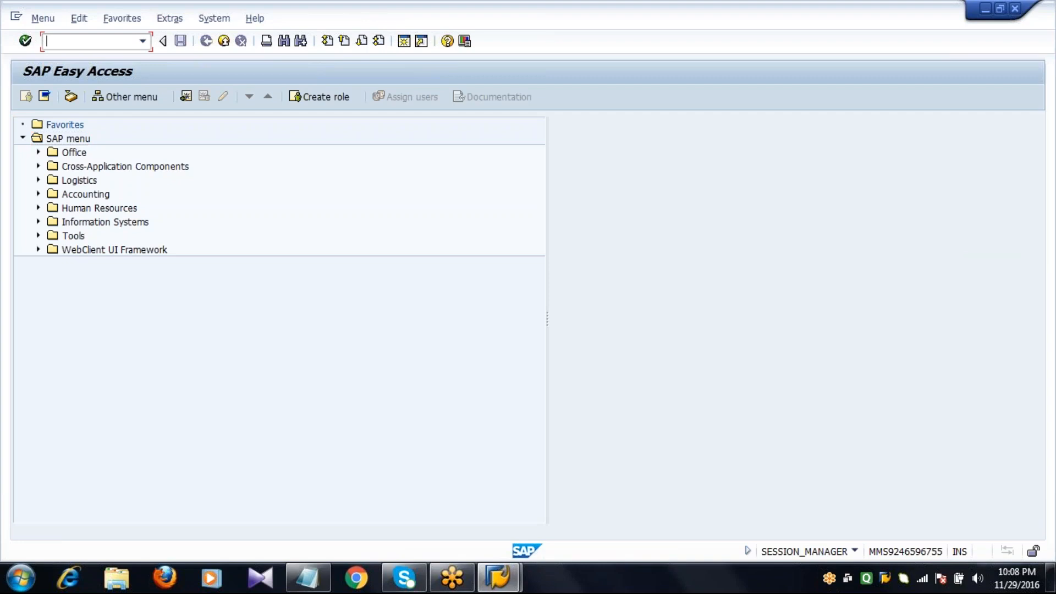
type("me21n")
key("Return")
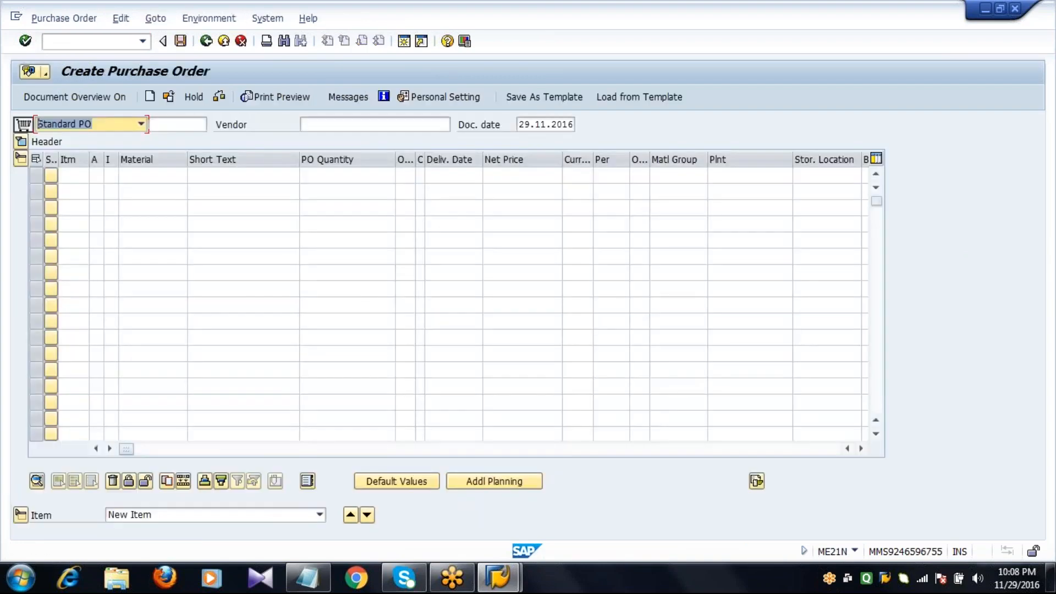
Enter vendor 2201 and assign purchasing organization 2011, purchasing group 222 and company code 2001
key("Tab")
key("Tab")
type("2201")
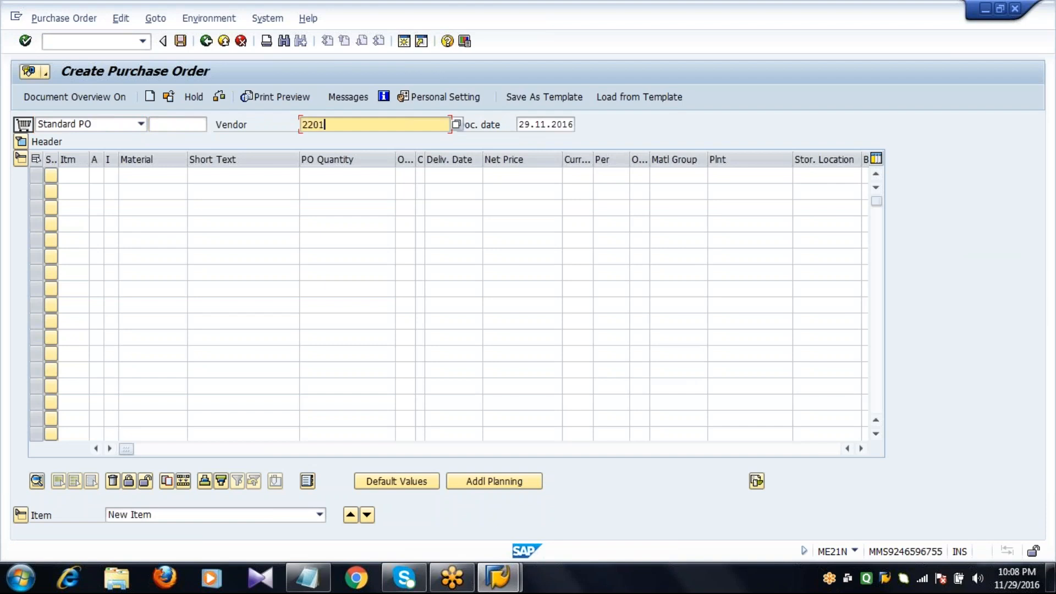
key("Return")
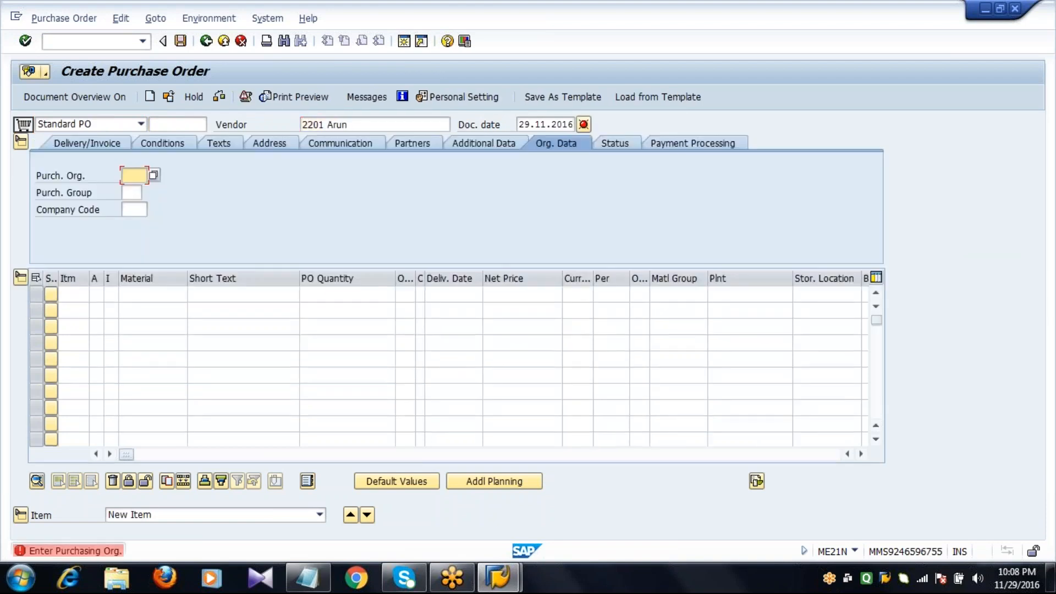
type("2011")
key("Tab")
type("222")
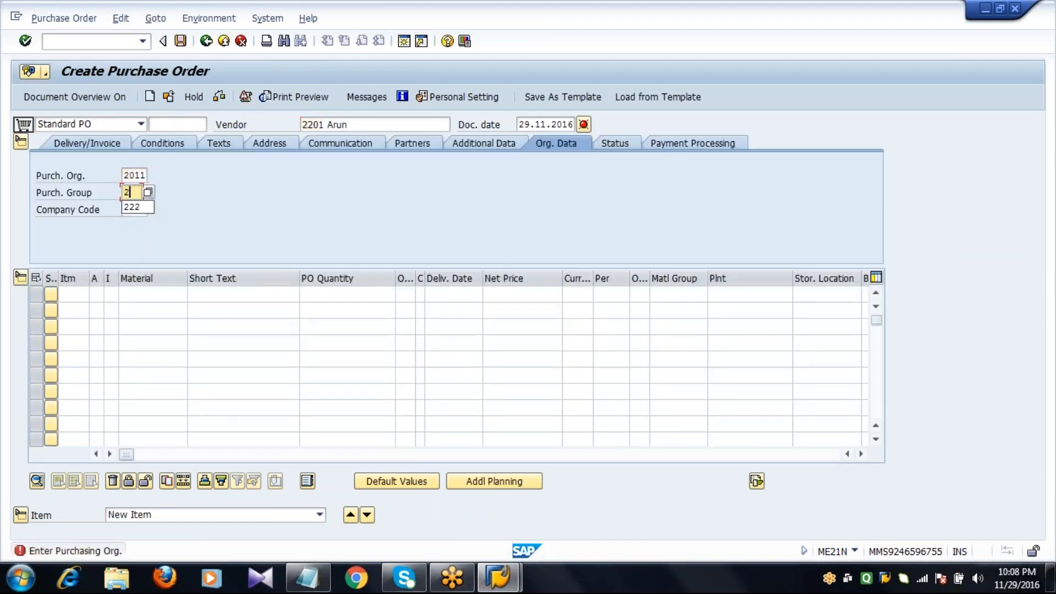
key("Tab")
type("2001")
Add material 6053 as the first order item with a quantity of 150000
key("Tab")
key("Tab")
key("Tab")
key("Tab")
key("Tab")
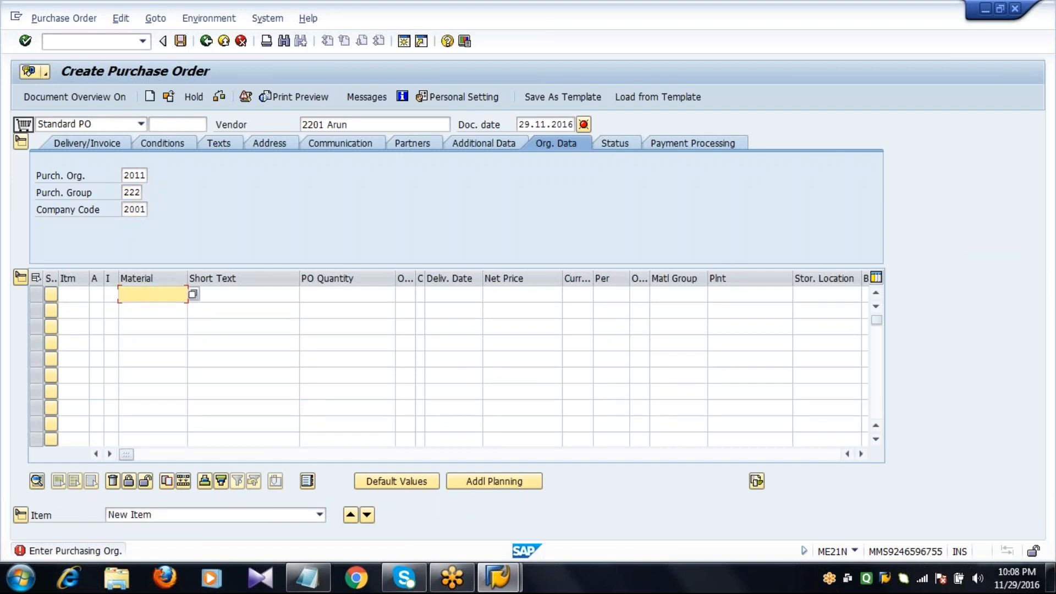
type("60")
type("53")
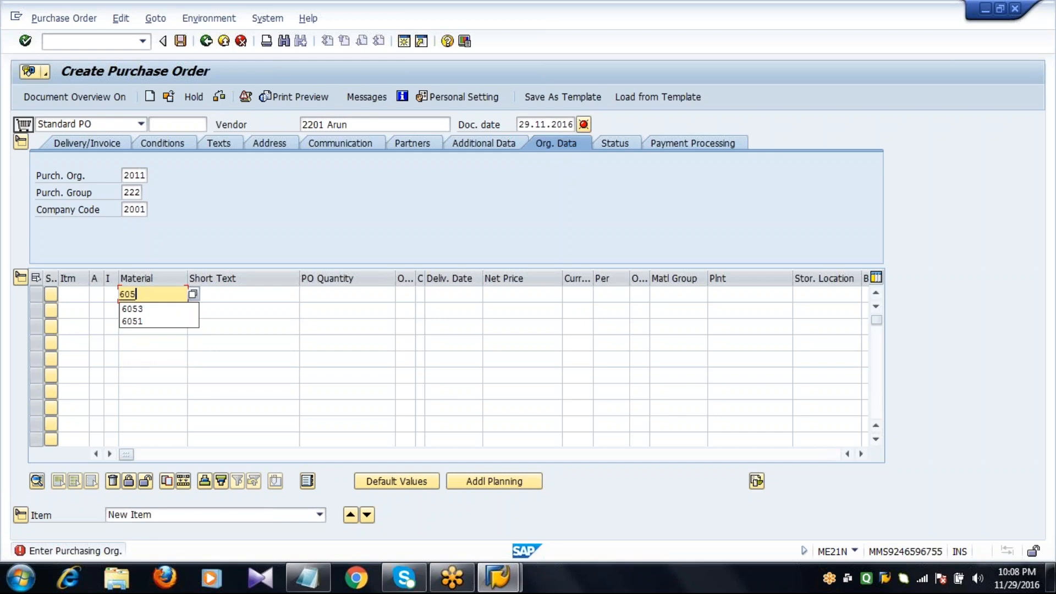
key("Tab")
key("Tab")
type("150")
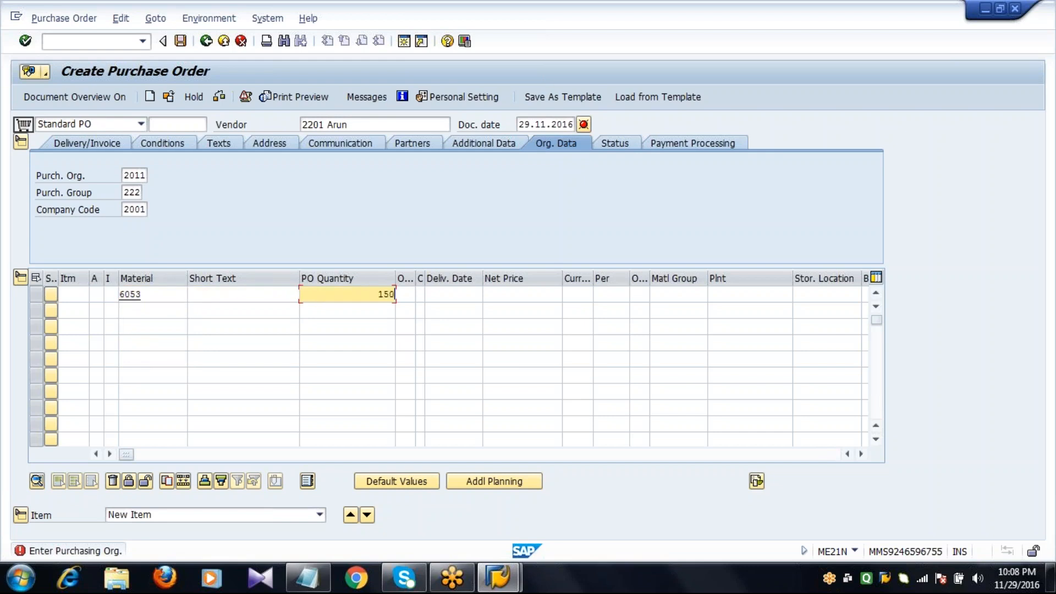
type("000")
Give the material 6053 item a net price of 100 in currency EUR
key("Tab")
key("Tab")
key("Tab")
key("Tab")
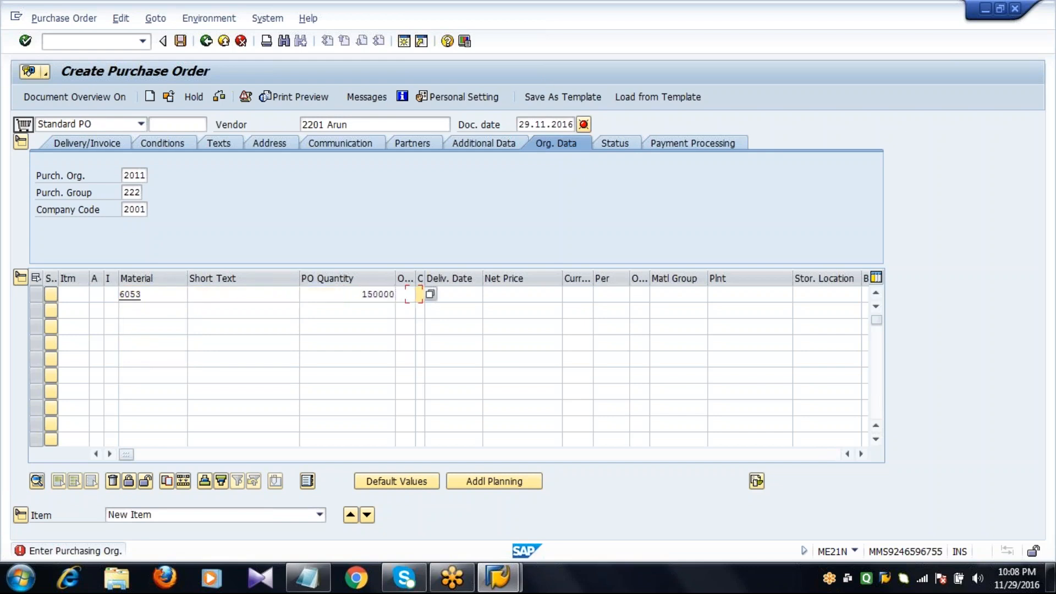
type("100")
key("Tab")
type("EUR")
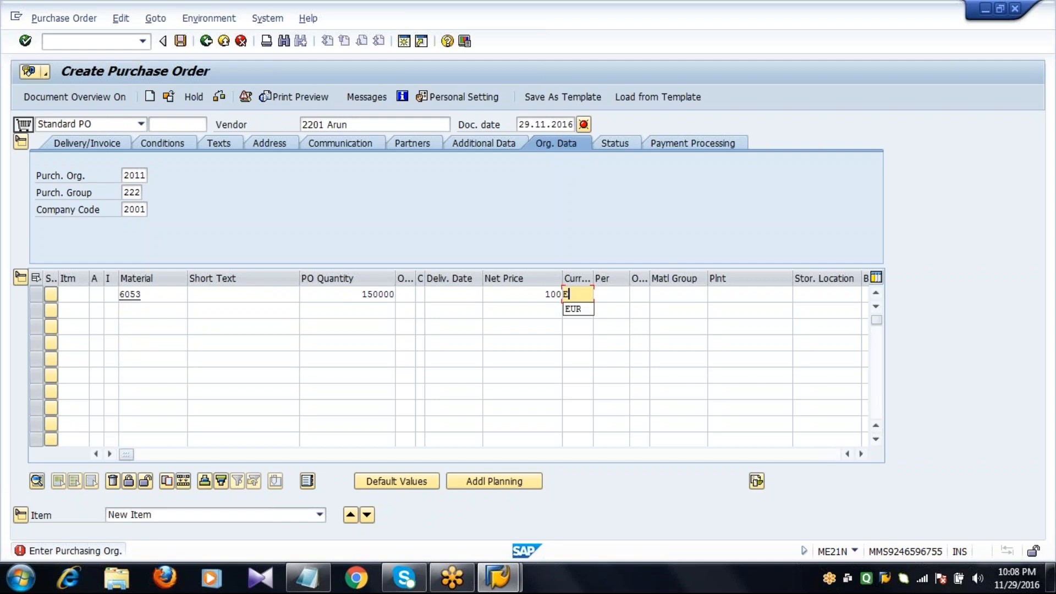
Set plant 2011 and storage location 0001 for the material 6053 item and validate the order data
key("Tab")
key("Tab")
key("Tab")
key("Tab")
type("2011")
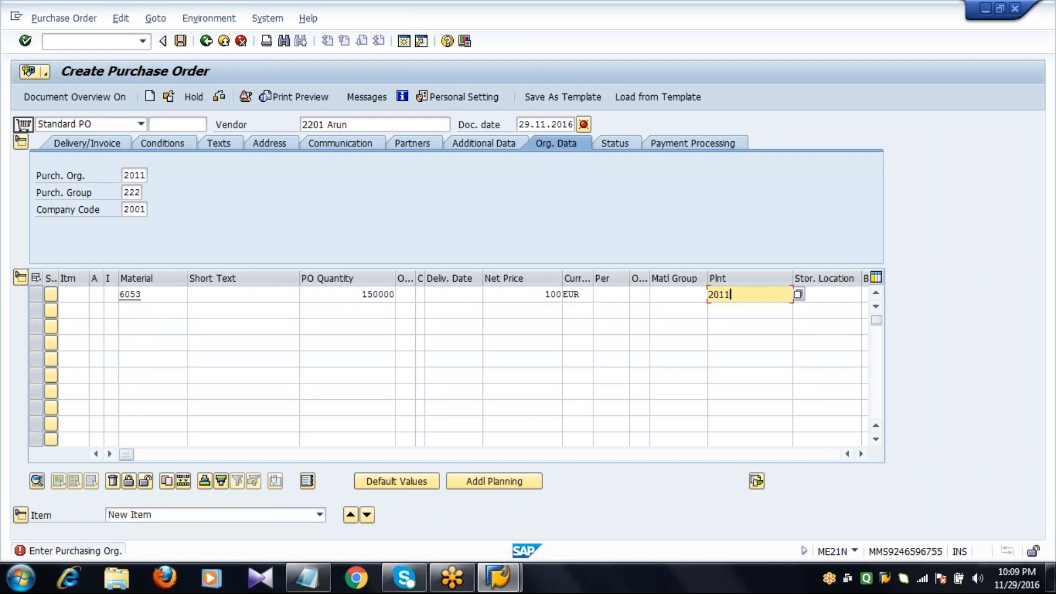
key("Tab")
type("0001")
key("Return")
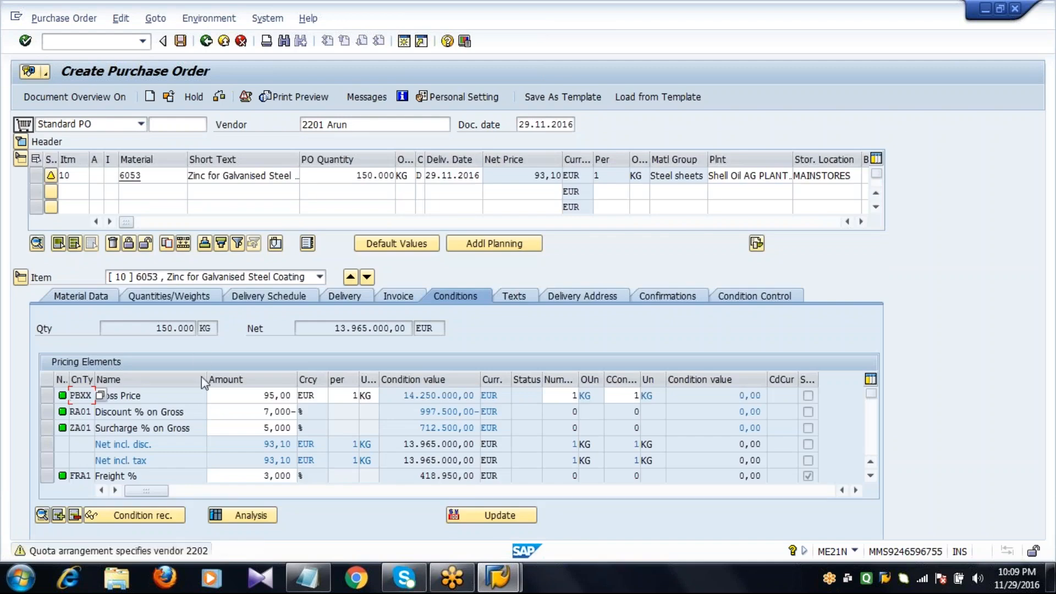
Read the detailed explanation of the quota arrangement warning and close the help window
key("Return")
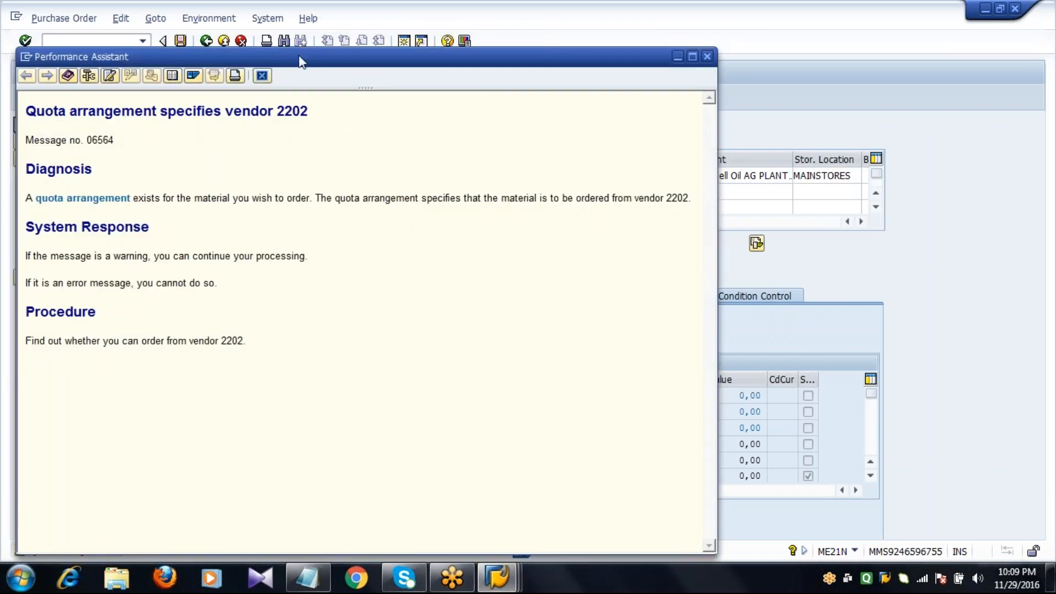
left_click_drag(301, 61, 438, 208)
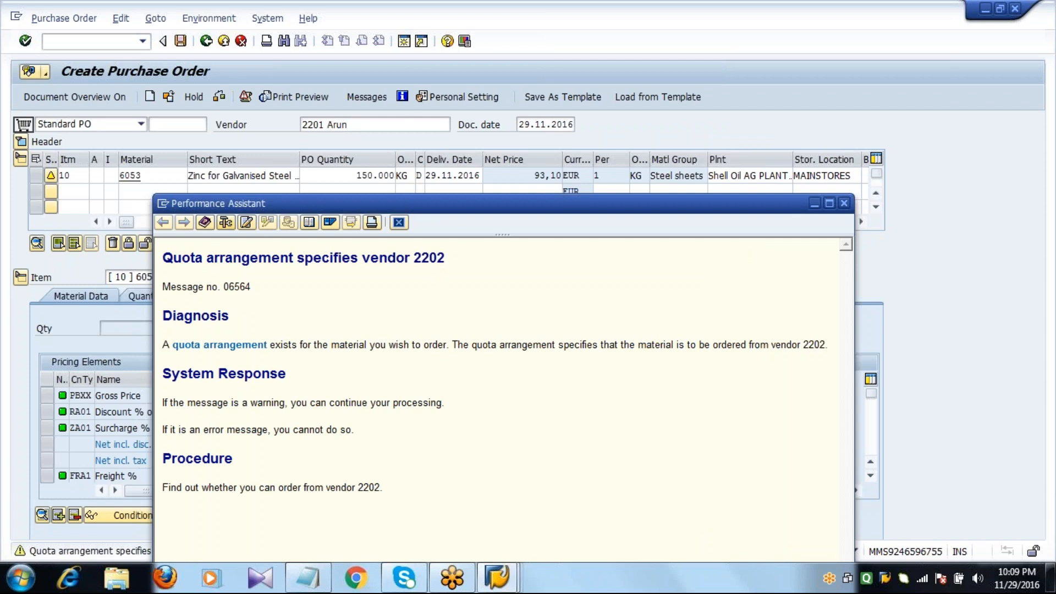
left_click_drag(165, 260, 450, 264)
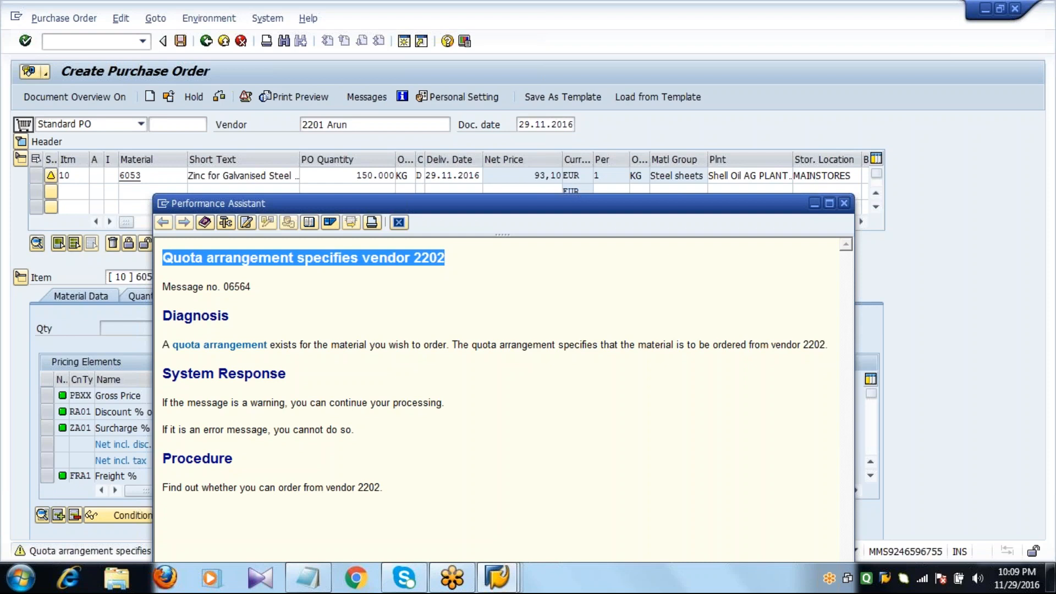
left_click(401, 224)
Exit the purchase order without saving and return to the SAP Easy Access screen
left_click(355, 124)
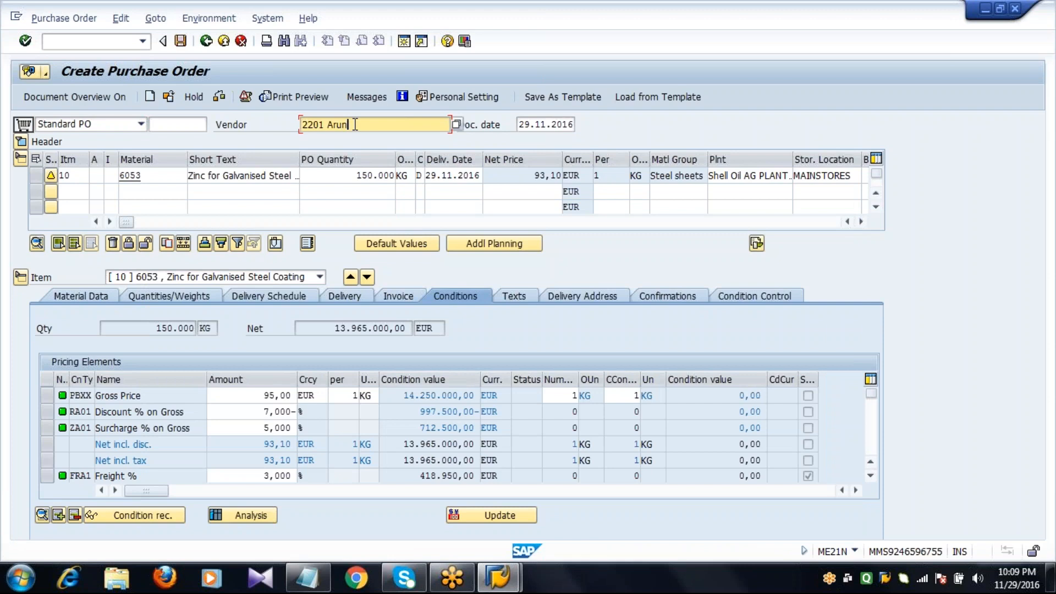
left_click(224, 40)
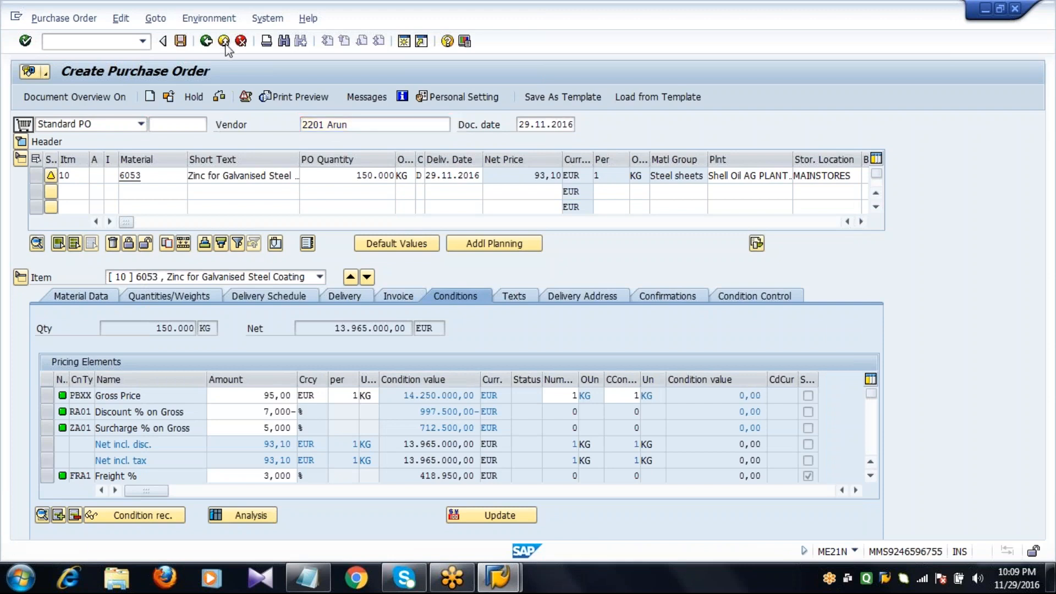
left_click(272, 284)
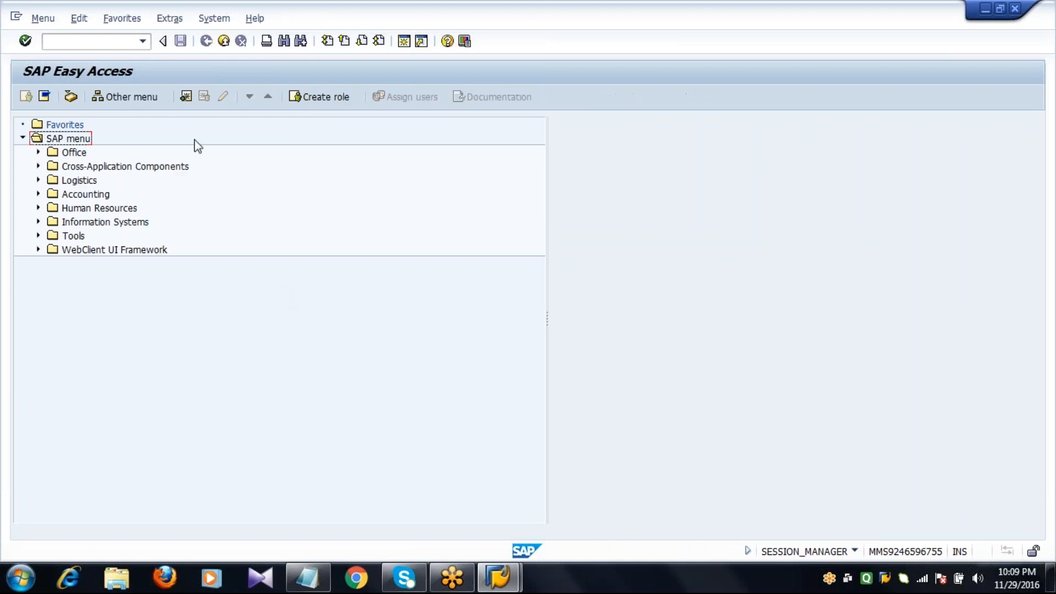
Switch to the MM - Part1 notes in Notepad and delete the material 6053, vendor quantity and quota rating lines under Quota Arrangement
left_click(119, 43)
left_click(309, 577)
key("Down")
key("Down")
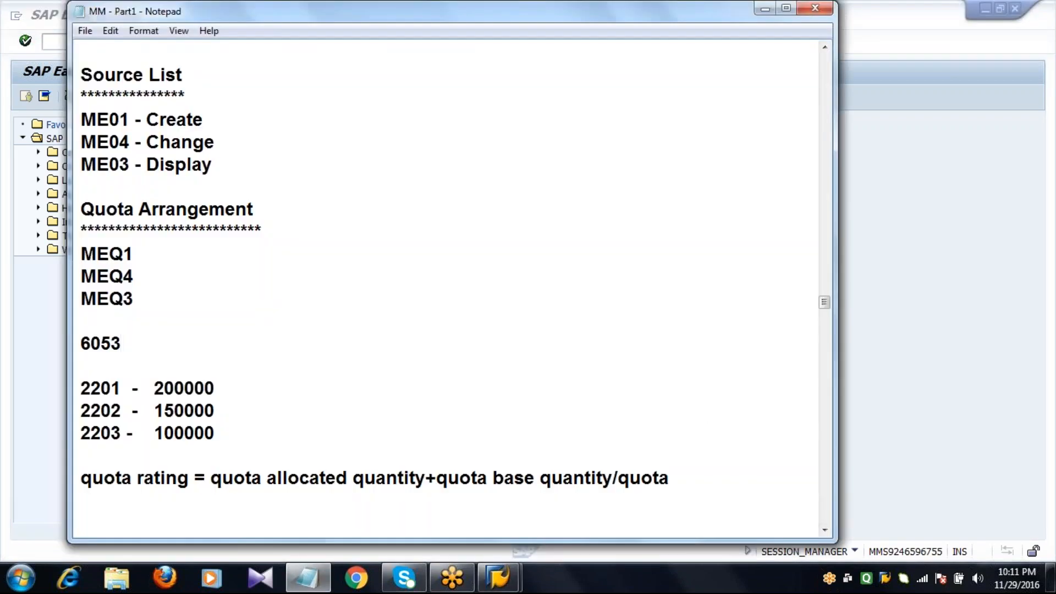
key("Home")
key("shift+Right")
key("shift+Right")
left_click_drag(274, 417, 679, 486)
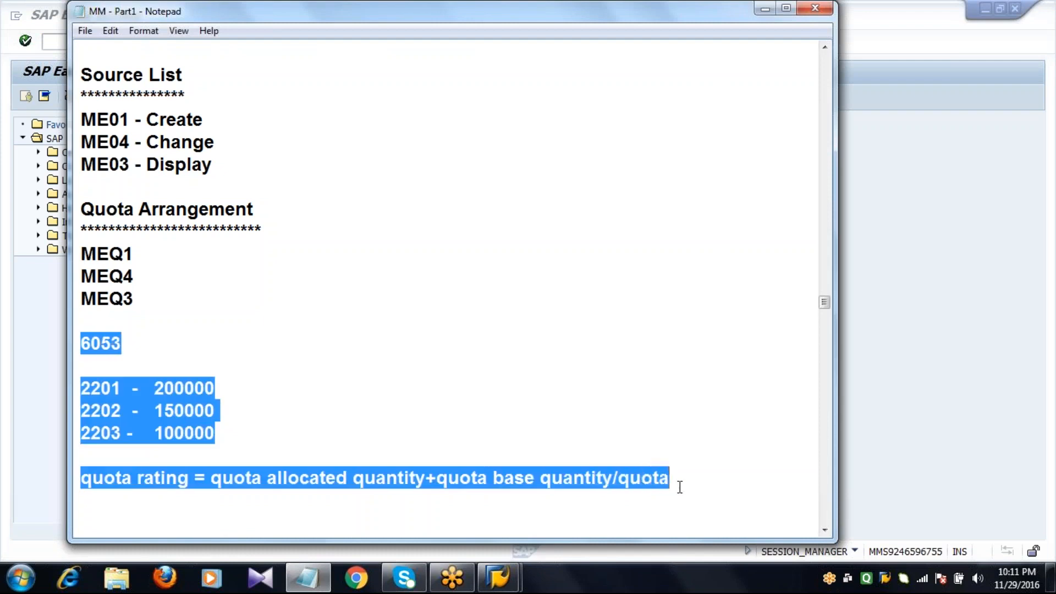
key("Delete")
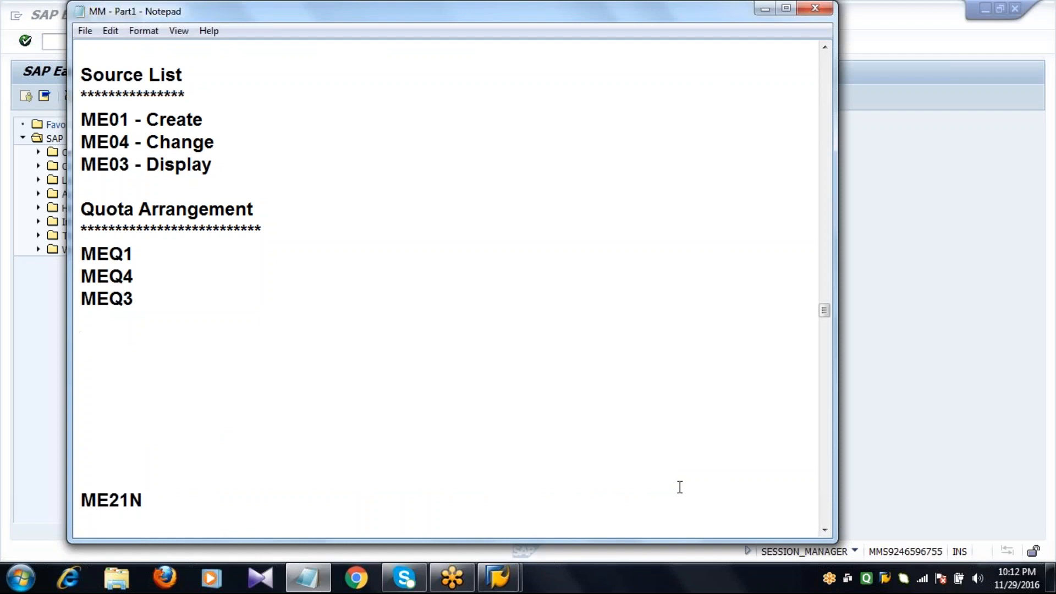
Remove the surplus blank lines above ME21N in the Quota Arrangement notes
key("Delete")
key("Delete")
key("Delete")
key("Delete")
key("Delete")
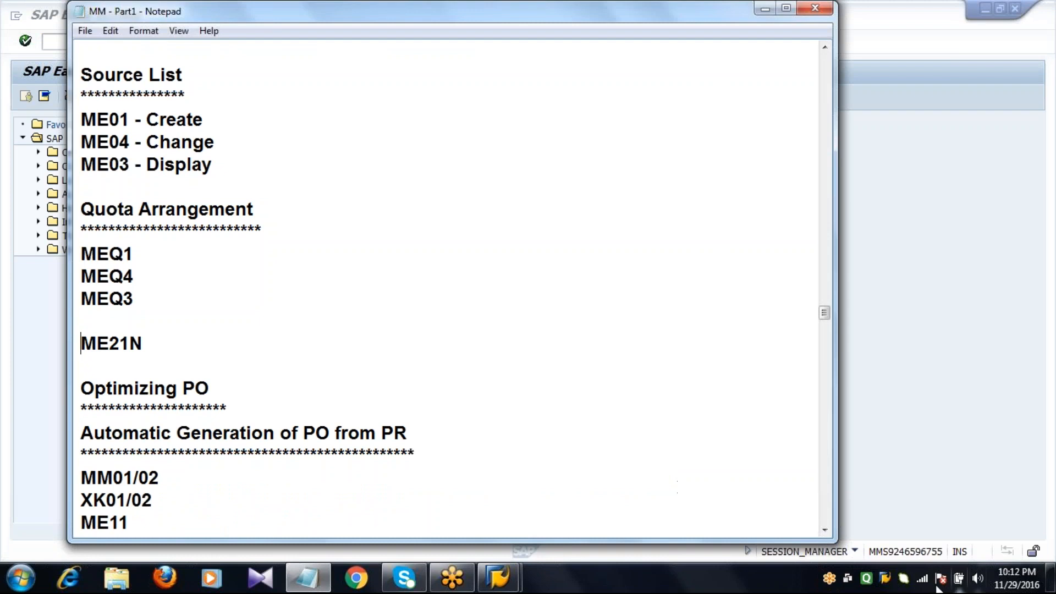
Examine the Optimizing PO notes on automatic generation of a PO from a PR, including the transaction list and note
left_click(486, 452)
key("shift+Home")
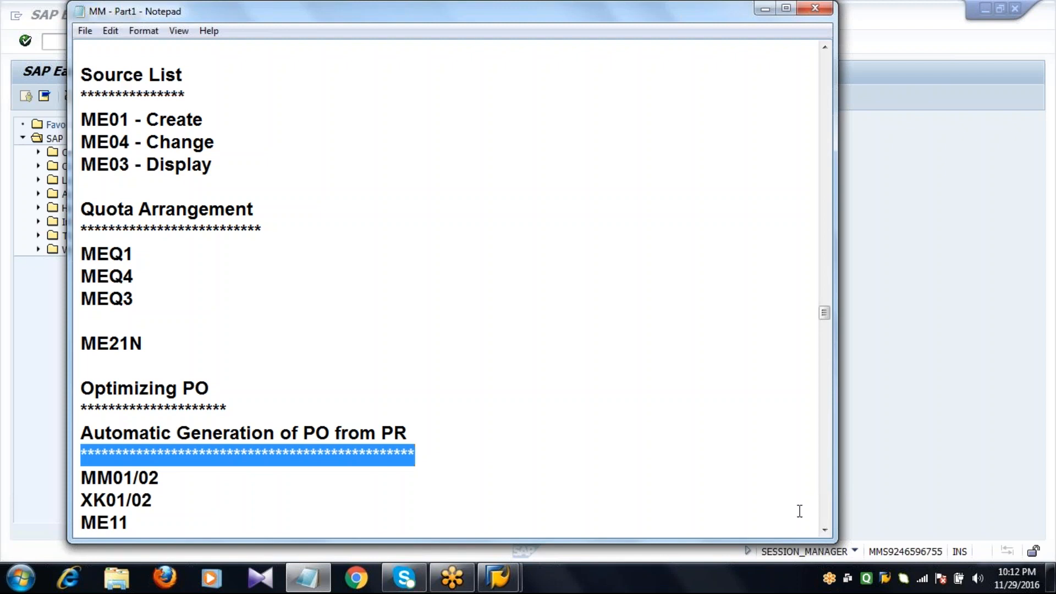
left_click(825, 530)
left_click(825, 529)
left_click(825, 530)
left_click(825, 531)
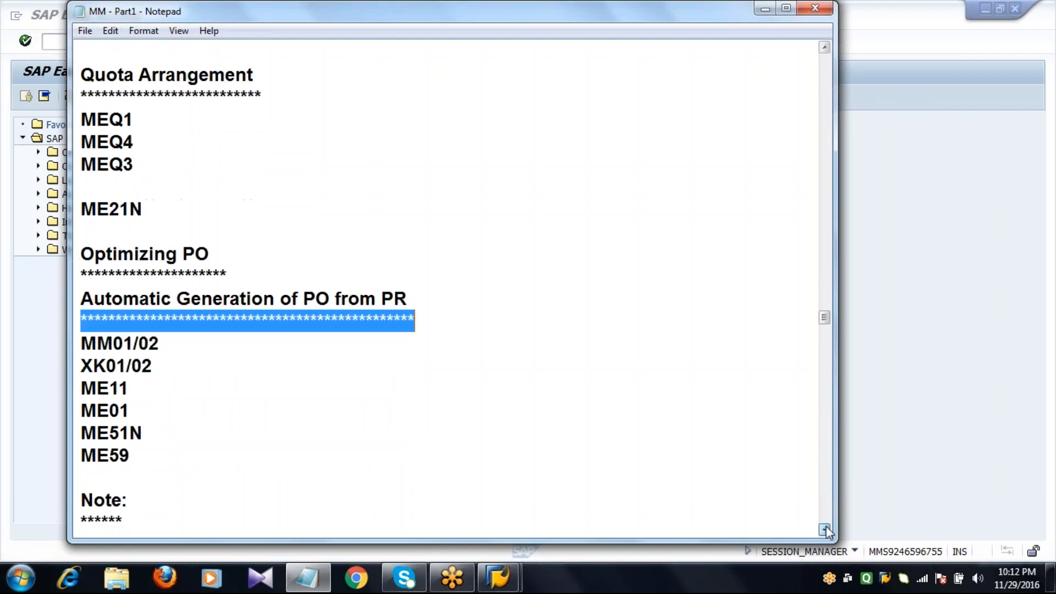
left_click(826, 530)
left_click(826, 530)
left_click(825, 530)
left_click(825, 530)
left_click(826, 530)
left_click(825, 530)
left_click(825, 530)
left_click(826, 531)
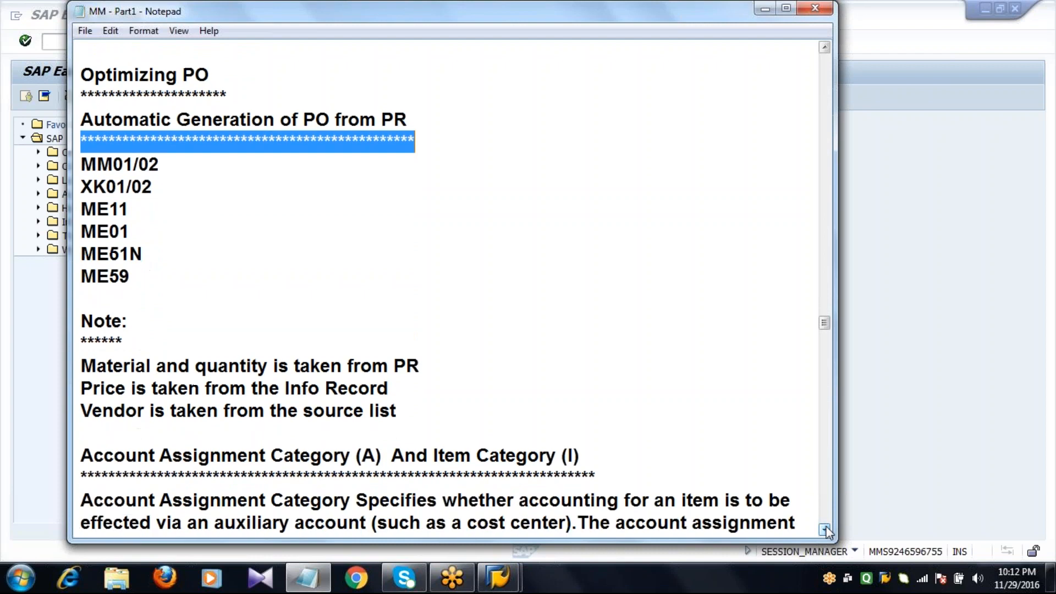
left_click(826, 530)
left_click(434, 109)
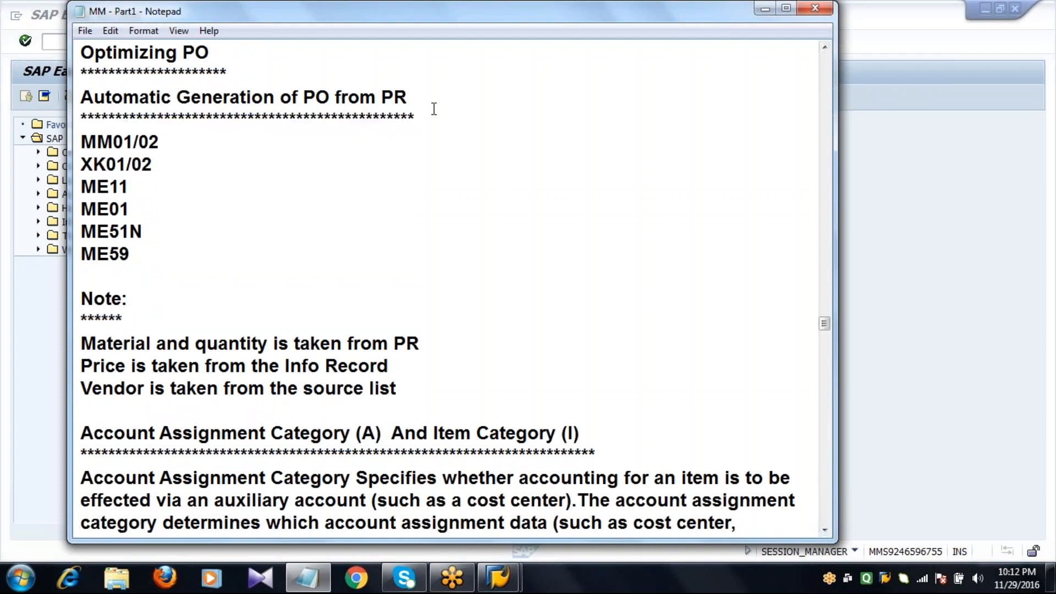